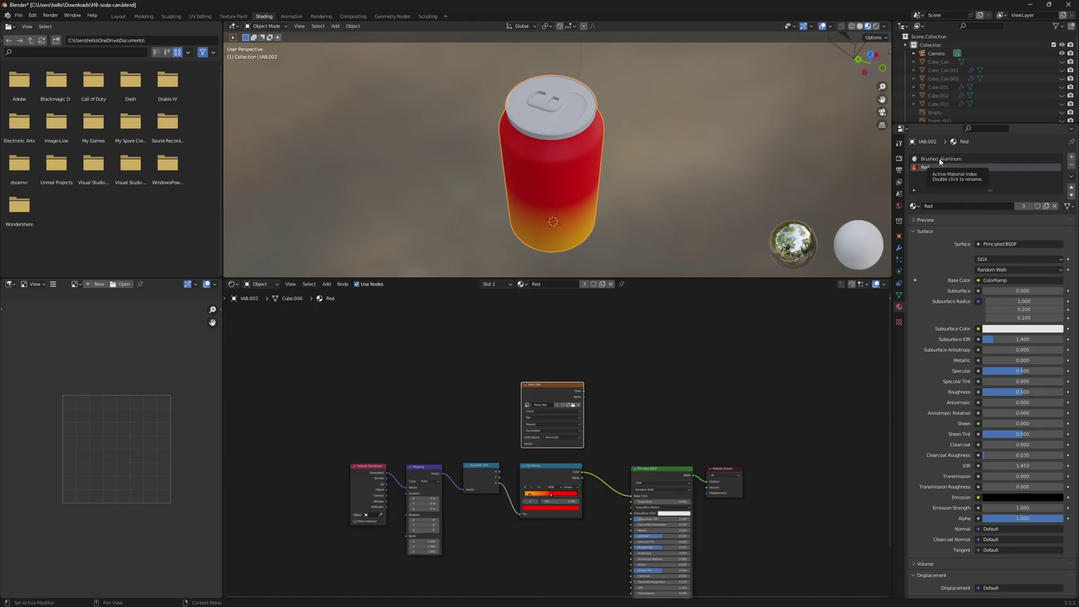
Step: In the Brushed_Aluminum material, connect the upper ColorRamp's Color output directly to the Material Output's Surface
{"action": "left_click", "coordinate": [941, 159]}
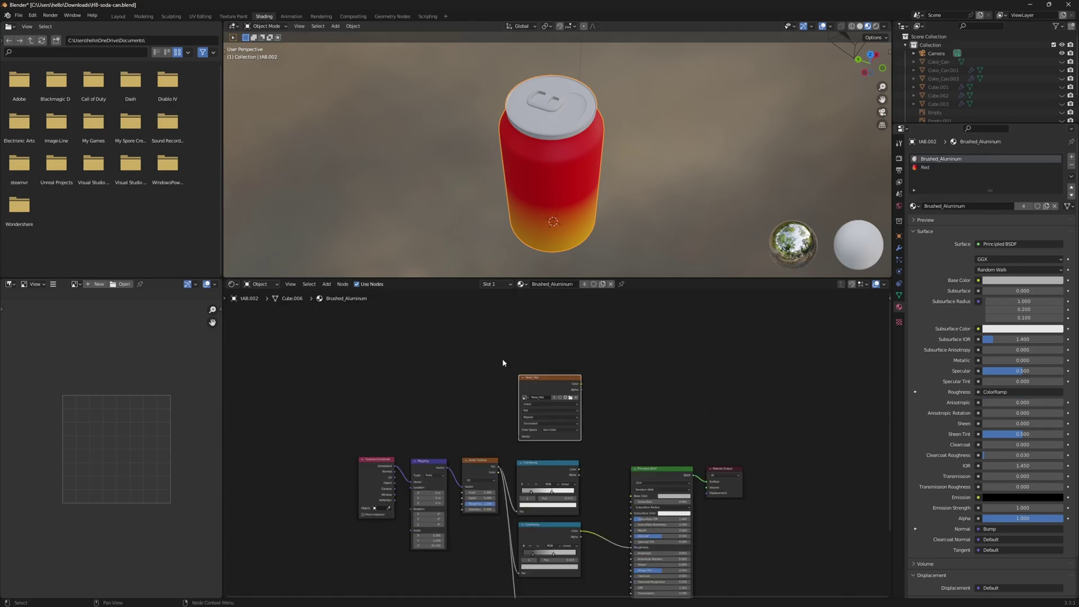
{"action": "scroll", "coordinate": [549, 454], "scroll_direction": "up", "scroll_amount": 1}
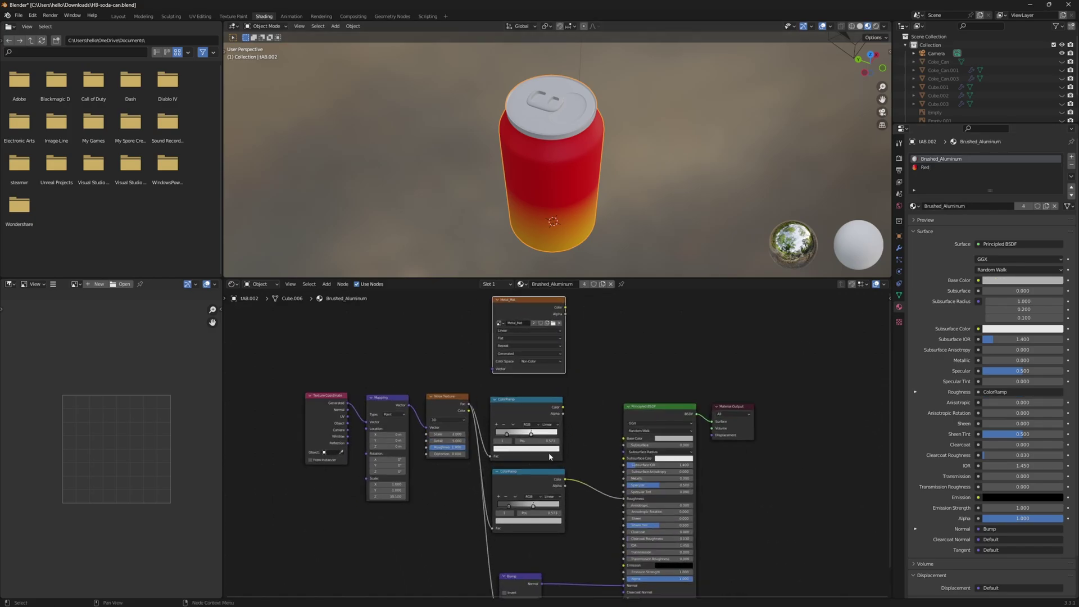
{"action": "scroll", "coordinate": [503, 411], "scroll_direction": "up", "scroll_amount": 2}
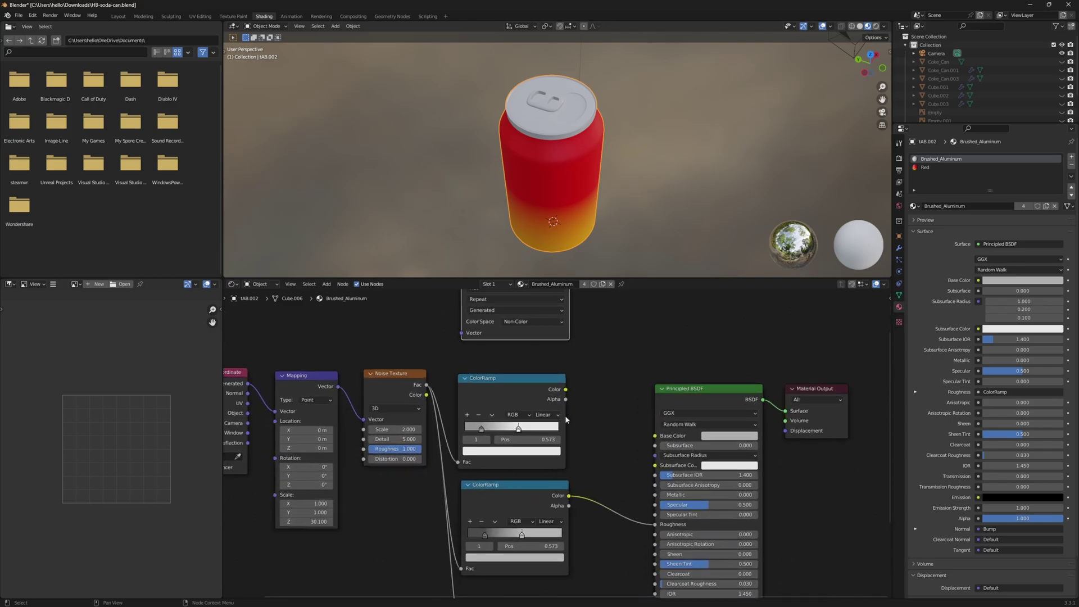
{"action": "middle_click_drag", "start_coordinate": [585, 410], "coordinate": [604, 453]}
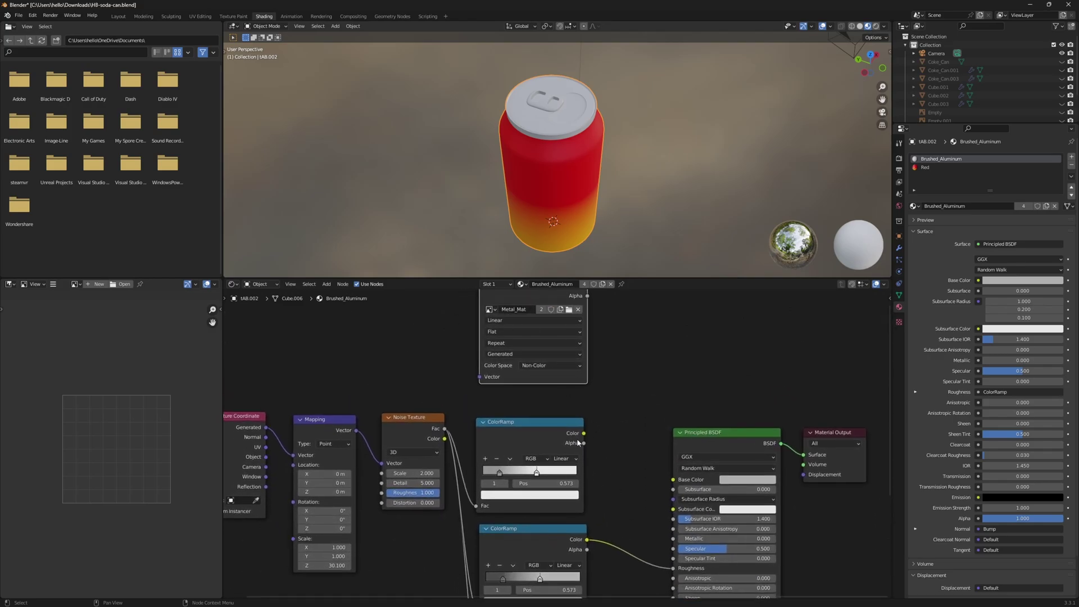
{"action": "left_click_drag", "start_coordinate": [585, 435], "coordinate": [804, 457]}
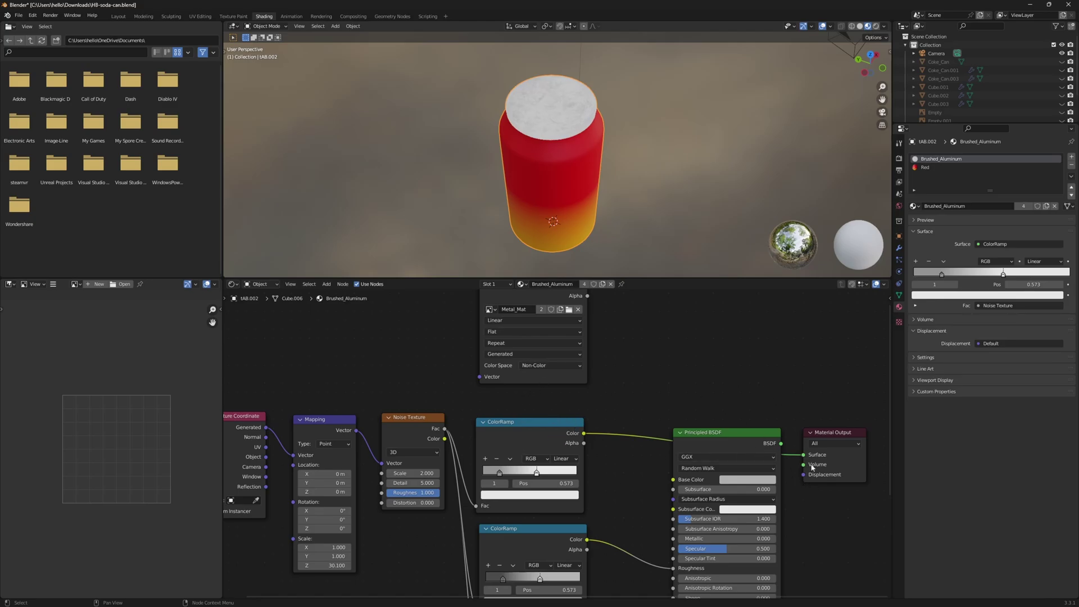
Step: Examine the ColorRamp noise pattern on the can's lid up close and from several angles
{"action": "middle_click_drag", "start_coordinate": [615, 357], "coordinate": [666, 479]}
{"action": "scroll", "coordinate": [848, 53], "scroll_direction": "up", "scroll_amount": 4}
{"action": "left_click_drag", "start_coordinate": [880, 100], "coordinate": [877, 216]}
{"action": "scroll", "coordinate": [523, 120], "scroll_direction": "up", "scroll_amount": 2}
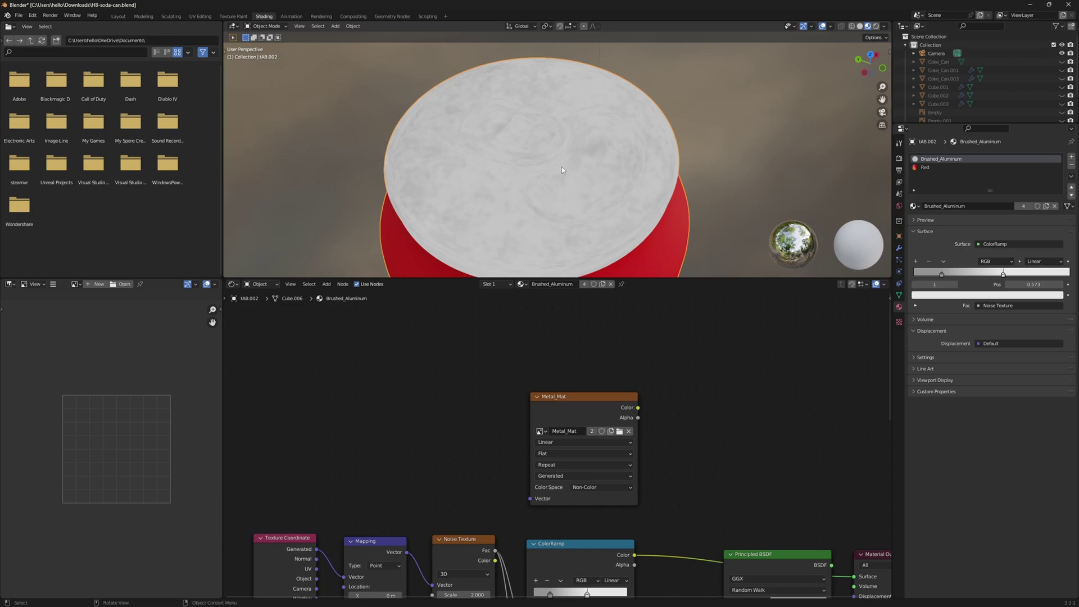
{"action": "scroll", "coordinate": [562, 167], "scroll_direction": "up", "scroll_amount": 3}
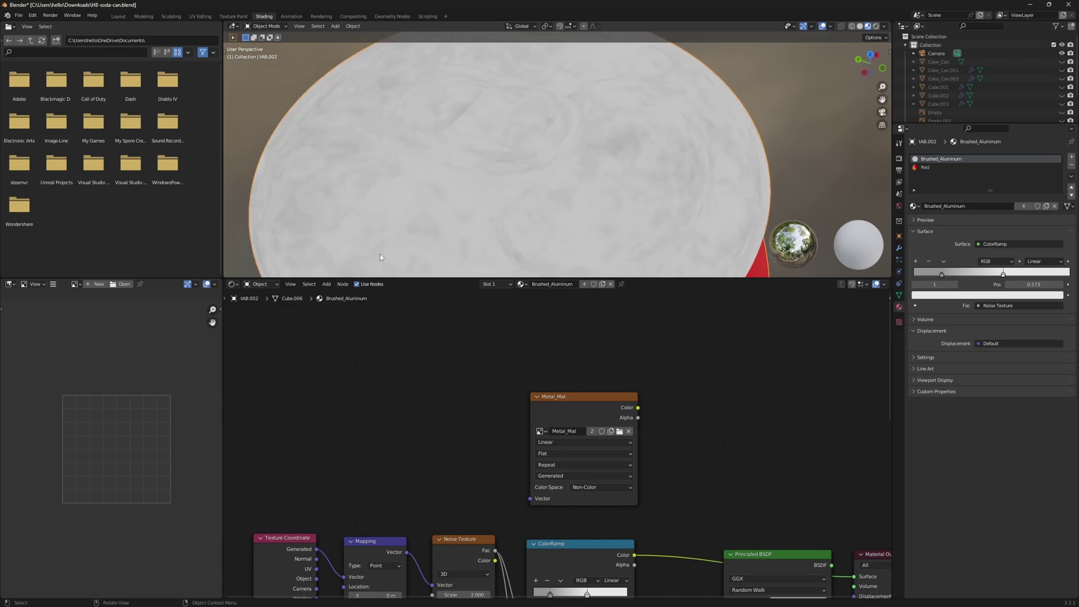
{"action": "scroll", "coordinate": [405, 225], "scroll_direction": "down", "scroll_amount": 10}
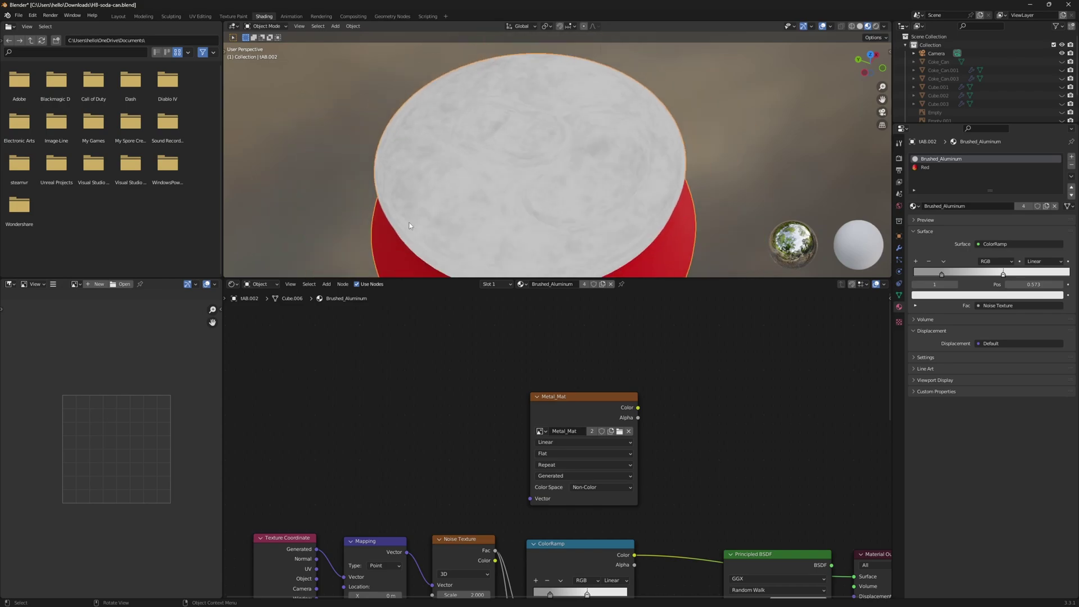
{"action": "middle_click_drag", "start_coordinate": [547, 222], "coordinate": [568, 224]}
{"action": "scroll", "coordinate": [569, 224], "scroll_direction": "up", "scroll_amount": 5}
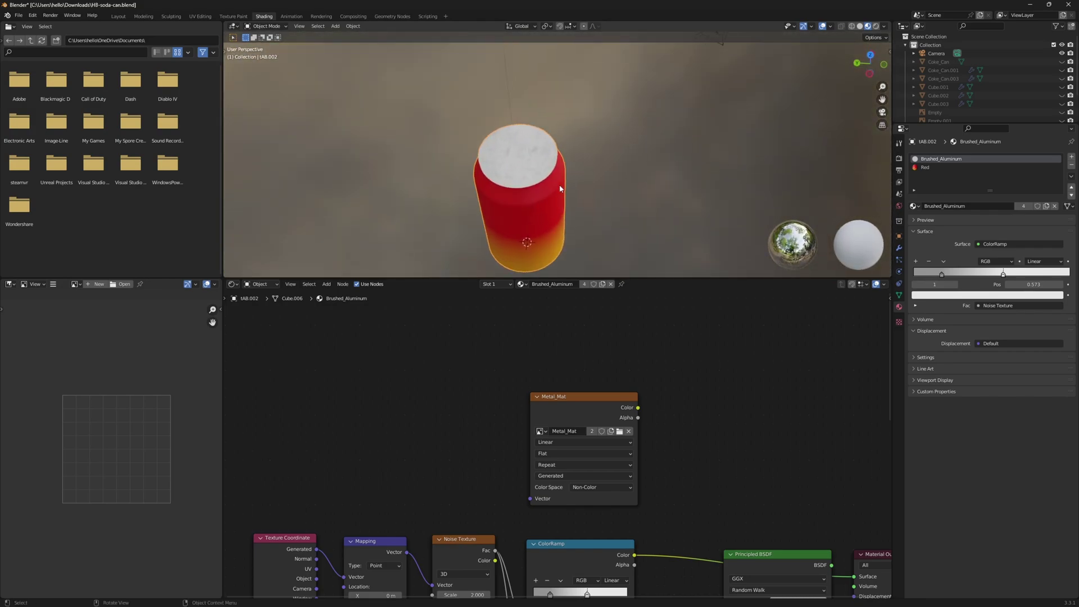
{"action": "scroll", "coordinate": [568, 223], "scroll_direction": "up", "scroll_amount": 2}
{"action": "scroll", "coordinate": [605, 178], "scroll_direction": "up", "scroll_amount": 2}
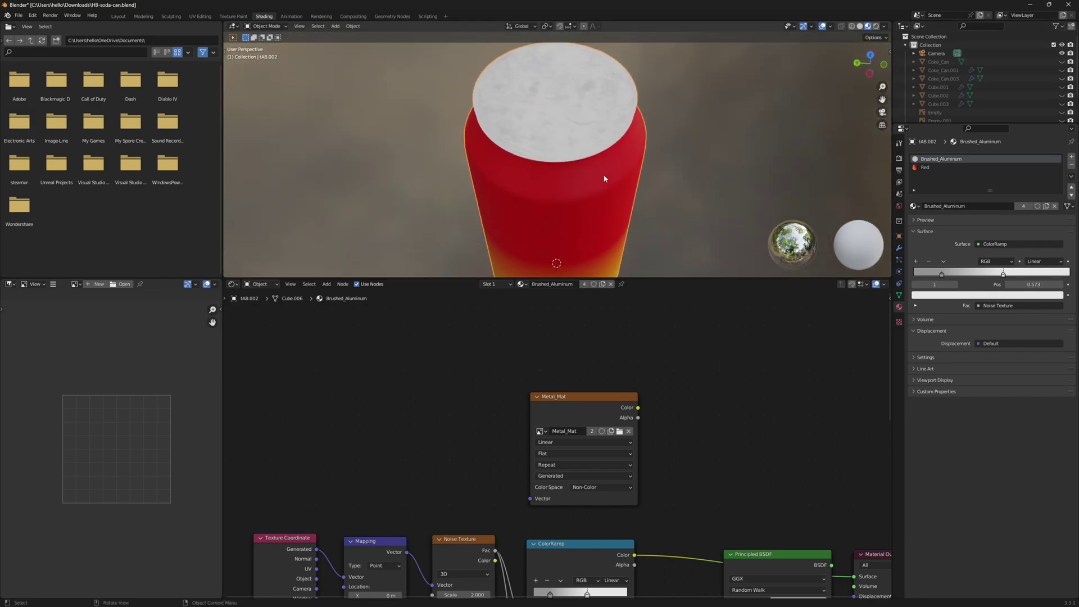
{"action": "scroll", "coordinate": [597, 128], "scroll_direction": "down", "scroll_amount": 3}
{"action": "middle_click_drag", "start_coordinate": [607, 191], "coordinate": [610, 151]}
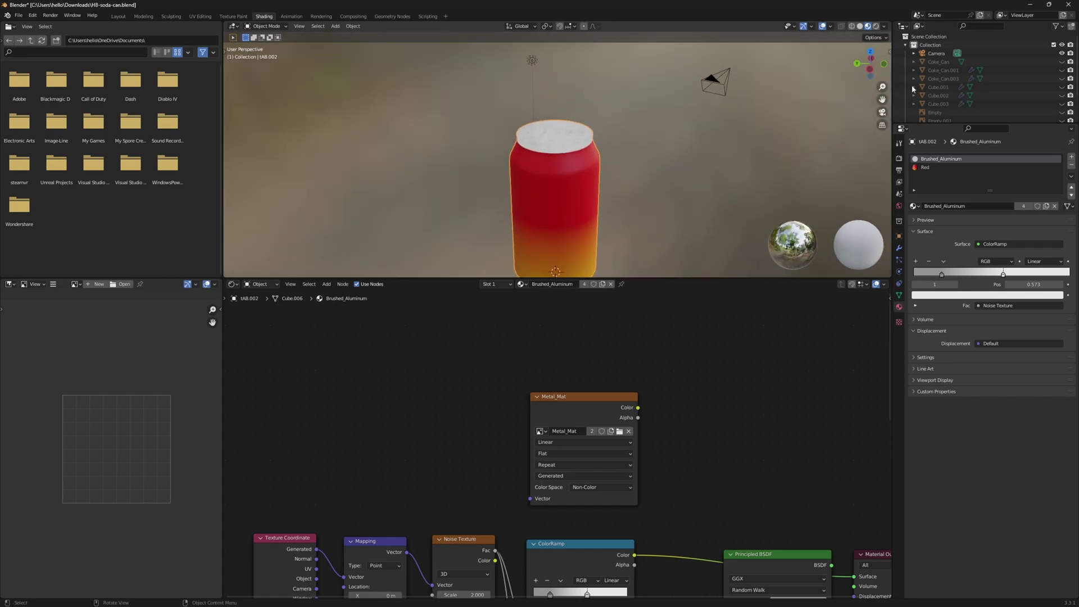
{"action": "middle_click_drag", "start_coordinate": [652, 235], "coordinate": [646, 190], "text": "shift"}
{"action": "scroll", "coordinate": [611, 204], "scroll_direction": "up", "scroll_amount": 1}
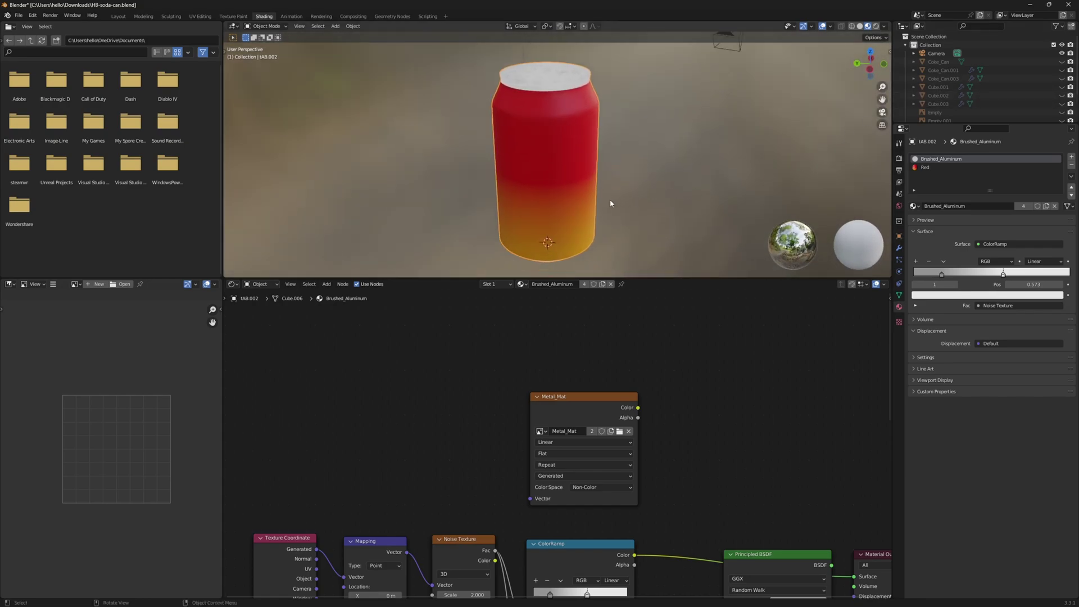
{"action": "scroll", "coordinate": [547, 82], "scroll_direction": "down", "scroll_amount": 1}
Step: Select the Metal_Mat image texture node as the bake target and set the bake type to Emit
{"action": "left_click", "coordinate": [599, 406]}
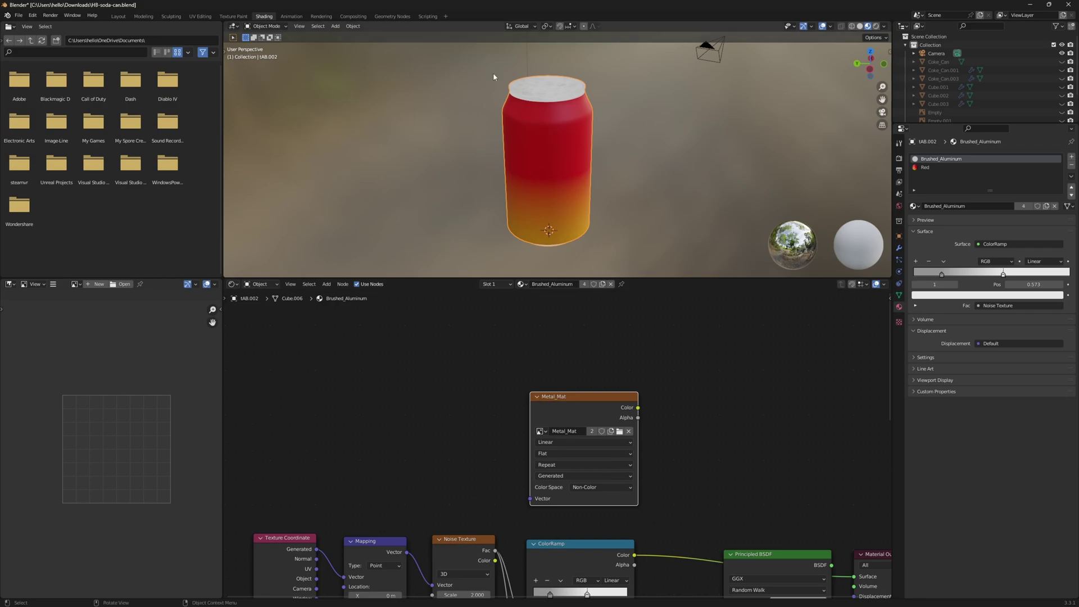
{"action": "left_click", "coordinate": [899, 158]}
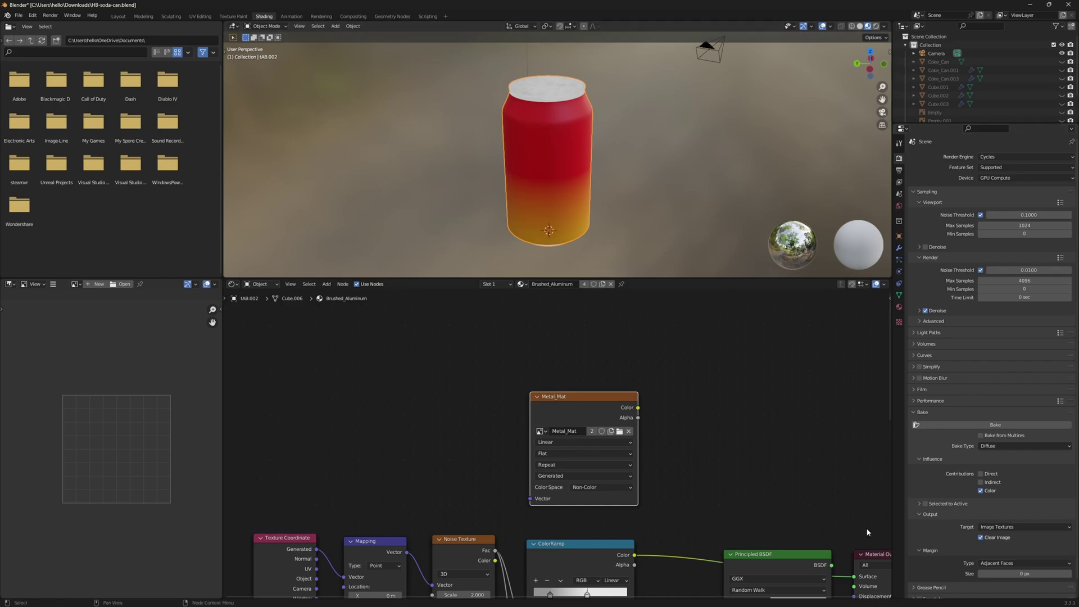
{"action": "left_click", "coordinate": [1000, 158]}
{"action": "left_click", "coordinate": [1001, 159]}
{"action": "scroll", "coordinate": [940, 277], "scroll_direction": "down", "scroll_amount": 1}
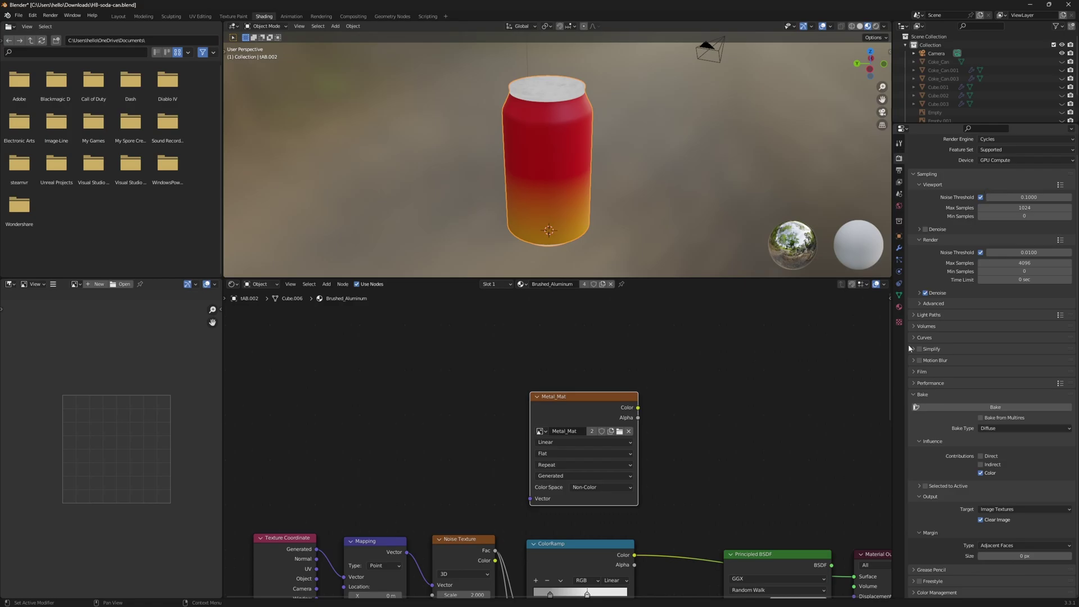
{"action": "left_click", "coordinate": [990, 433]}
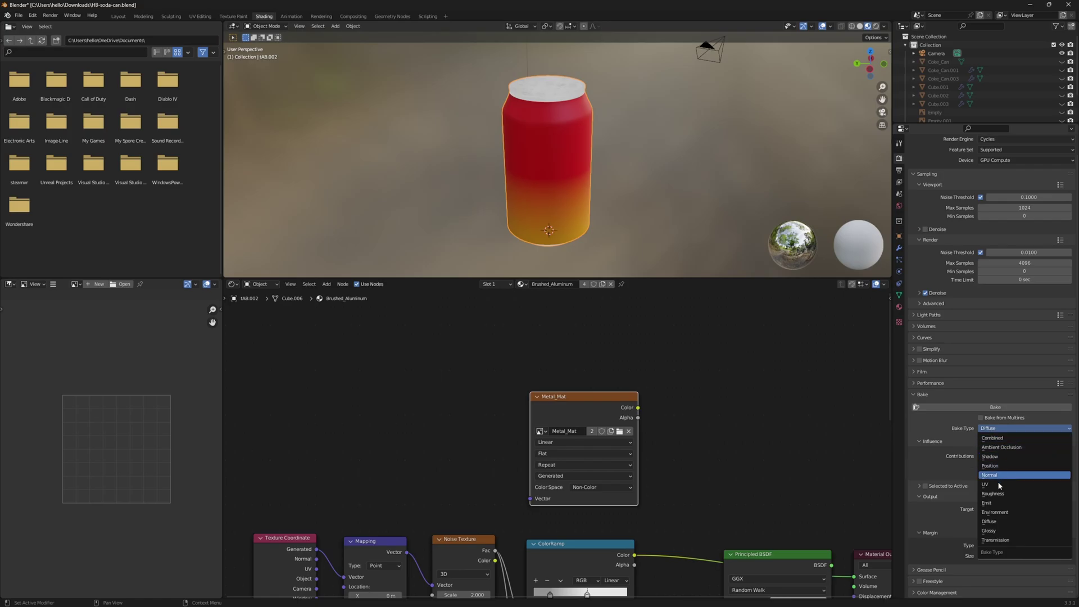
{"action": "left_click", "coordinate": [999, 503]}
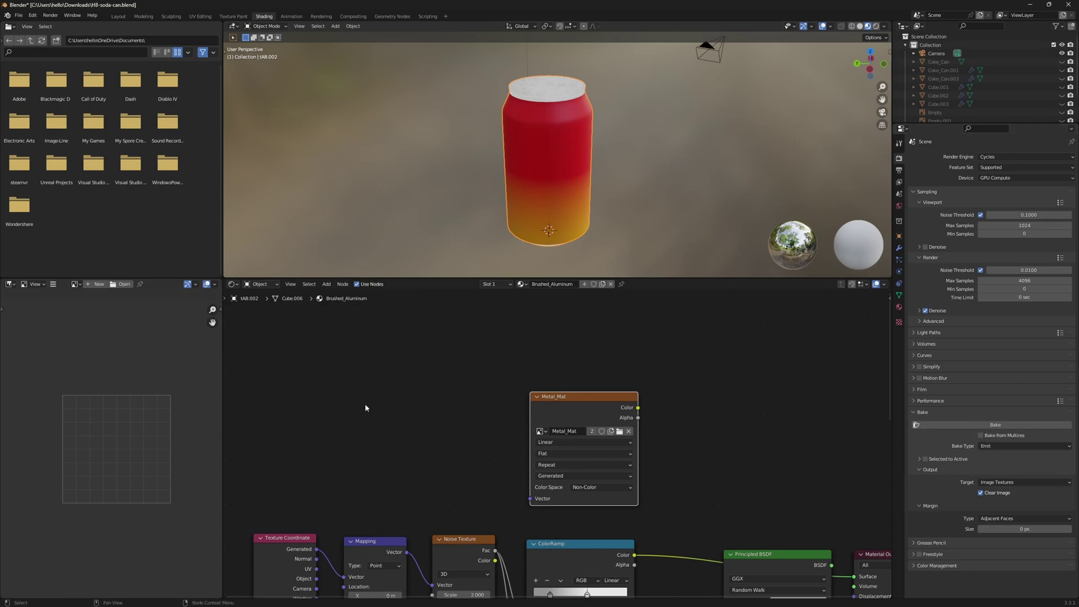
Step: Display the Metal_Mat image in the image editor, bake the Emit pass into it and inspect the baked islands
{"action": "left_click", "coordinate": [74, 284]}
{"action": "left_click", "coordinate": [108, 387]}
{"action": "scroll", "coordinate": [108, 387], "scroll_direction": "down", "scroll_amount": 3}
{"action": "scroll", "coordinate": [115, 444], "scroll_direction": "up", "scroll_amount": 1}
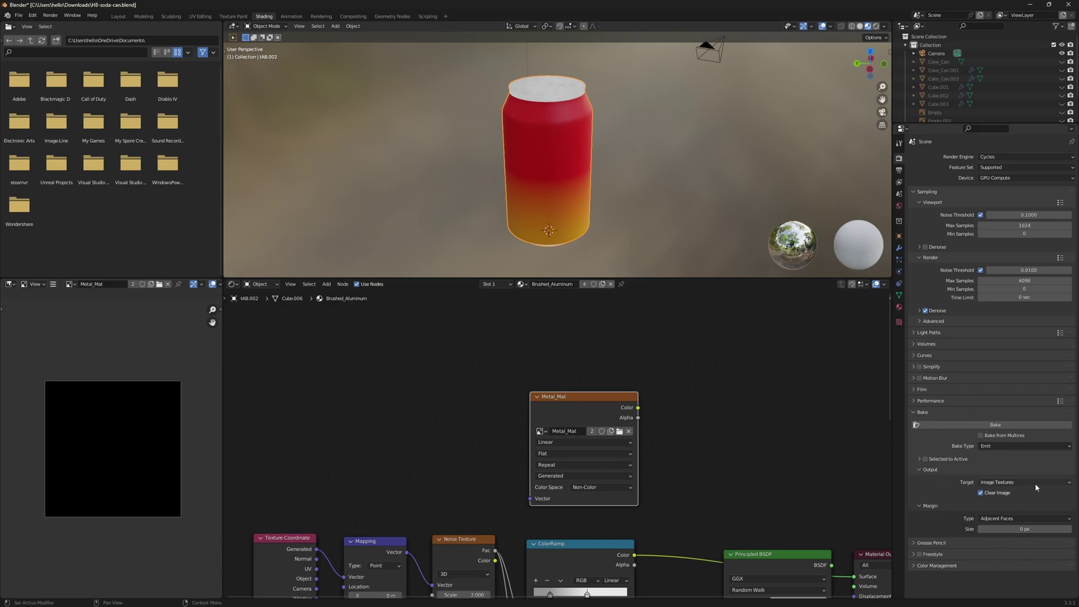
{"action": "left_click", "coordinate": [986, 426]}
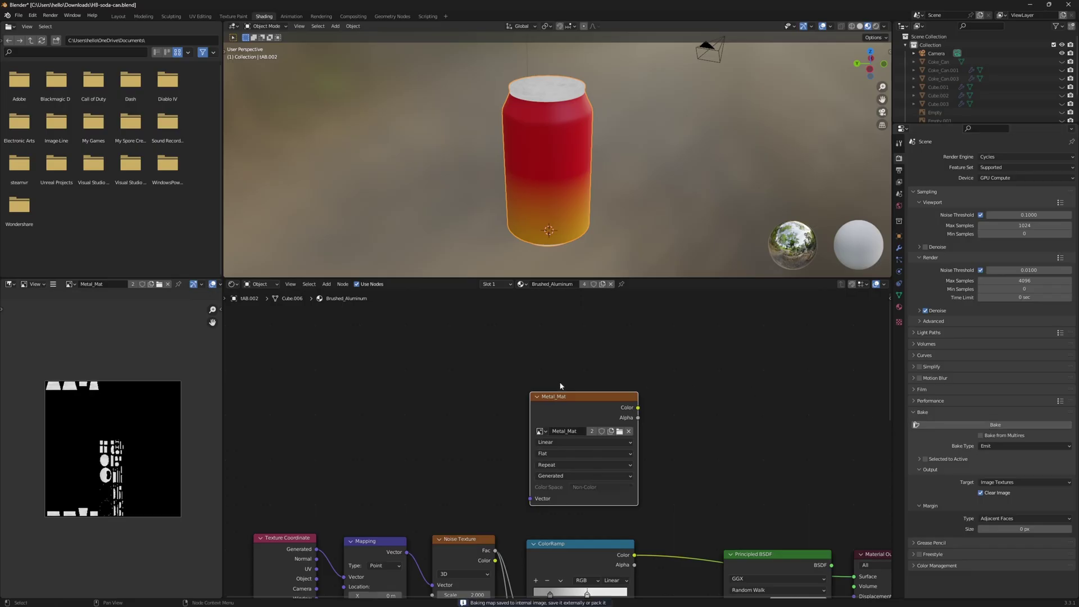
{"action": "scroll", "coordinate": [100, 489], "scroll_direction": "up", "scroll_amount": 8}
{"action": "scroll", "coordinate": [100, 489], "scroll_direction": "down", "scroll_amount": 8}
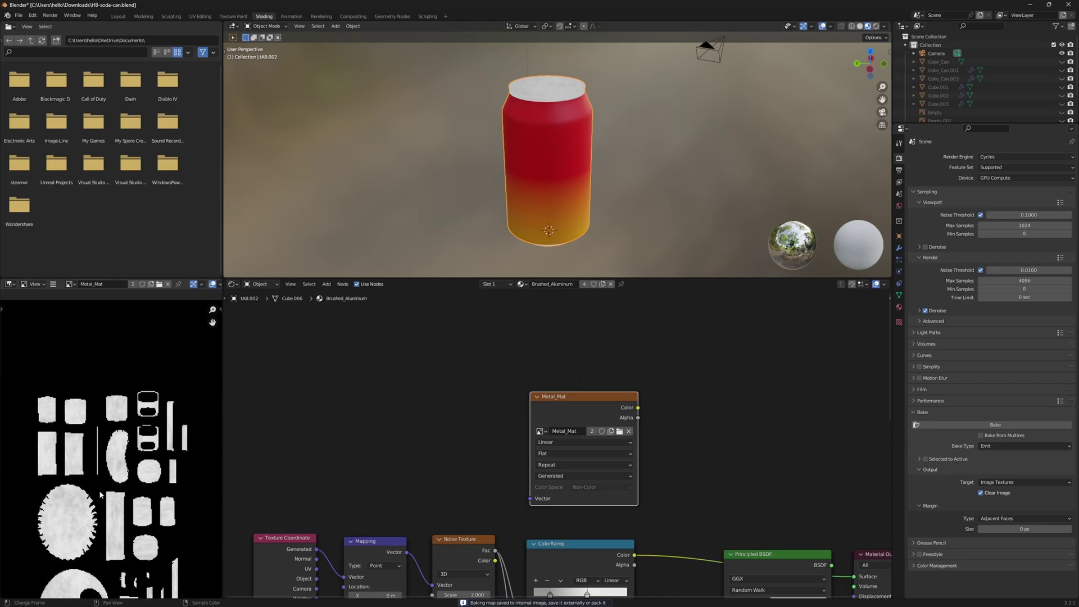
{"action": "scroll", "coordinate": [151, 497], "scroll_direction": "up", "scroll_amount": 8}
{"action": "scroll", "coordinate": [151, 497], "scroll_direction": "down", "scroll_amount": 7}
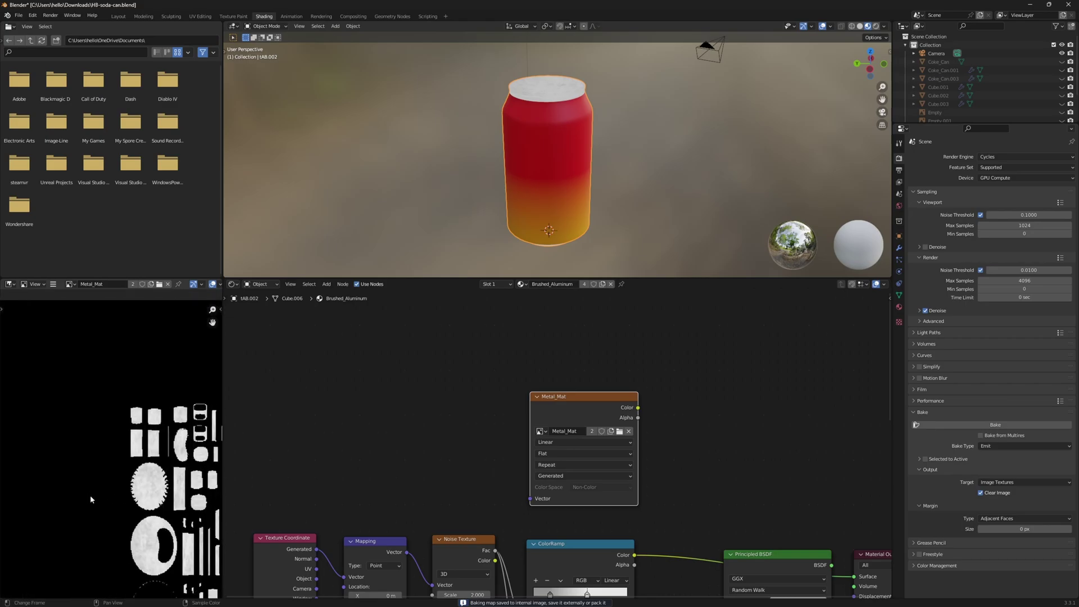
{"action": "scroll", "coordinate": [677, 446], "scroll_direction": "down", "scroll_amount": 2}
Step: Reconnect the Principled BSDF to the Material Output's Surface and link Metal_Mat's Color to the Metallic input
{"action": "middle_click_drag", "start_coordinate": [677, 446], "coordinate": [629, 404]}
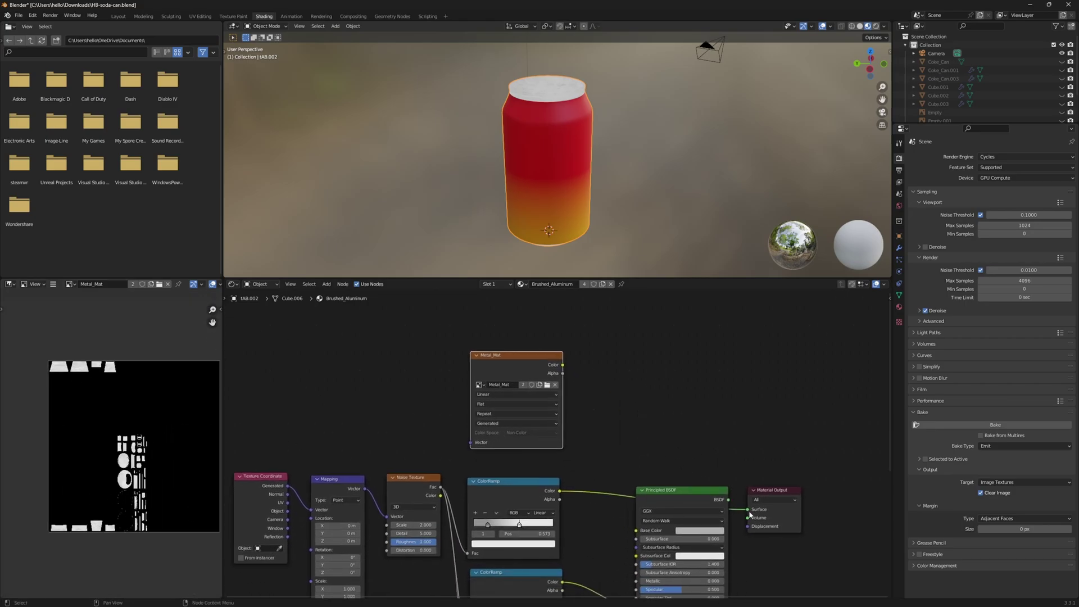
{"action": "left_click_drag", "start_coordinate": [636, 530], "coordinate": [661, 482]}
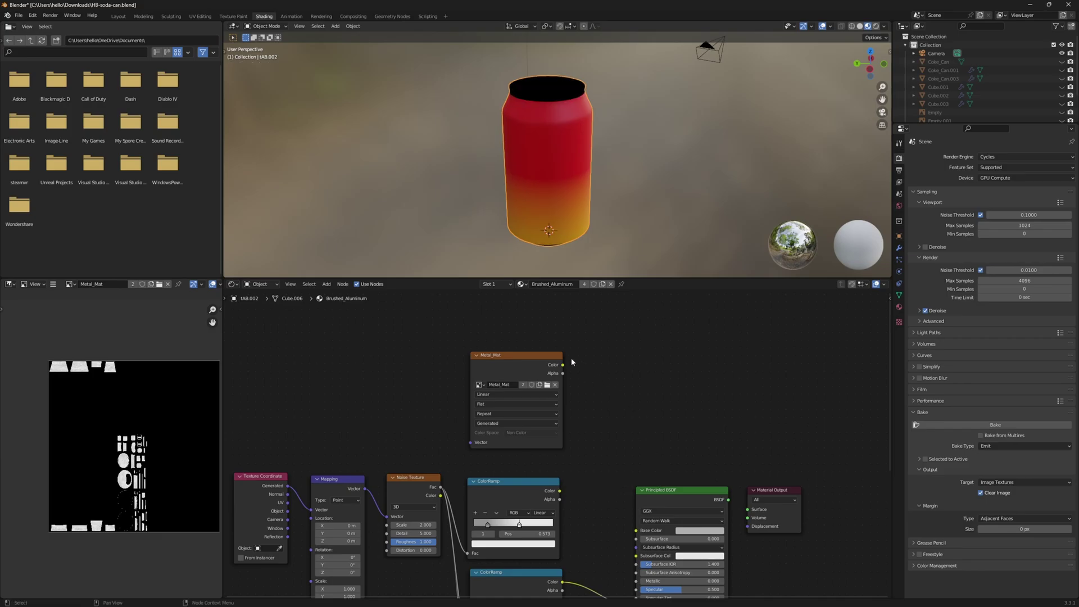
{"action": "left_click_drag", "start_coordinate": [728, 500], "coordinate": [748, 510]}
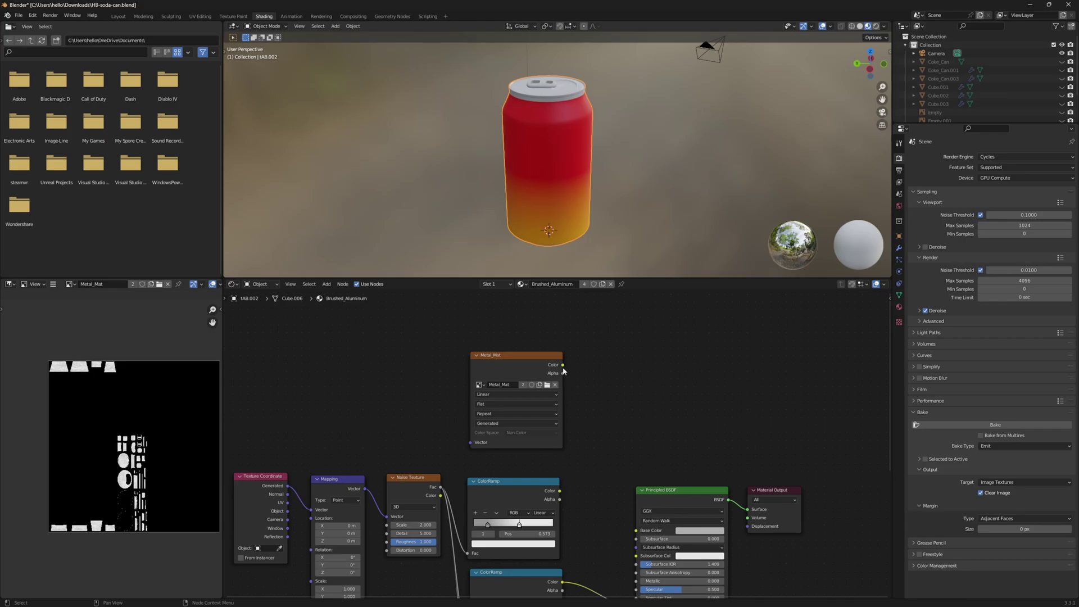
{"action": "left_click_drag", "start_coordinate": [563, 365], "coordinate": [636, 581]}
Step: Examine the can's lid and rim up close for seams in the baked metallic texture
{"action": "scroll", "coordinate": [624, 142], "scroll_direction": "up", "scroll_amount": 4}
{"action": "middle_click_drag", "start_coordinate": [672, 123], "coordinate": [809, 113]}
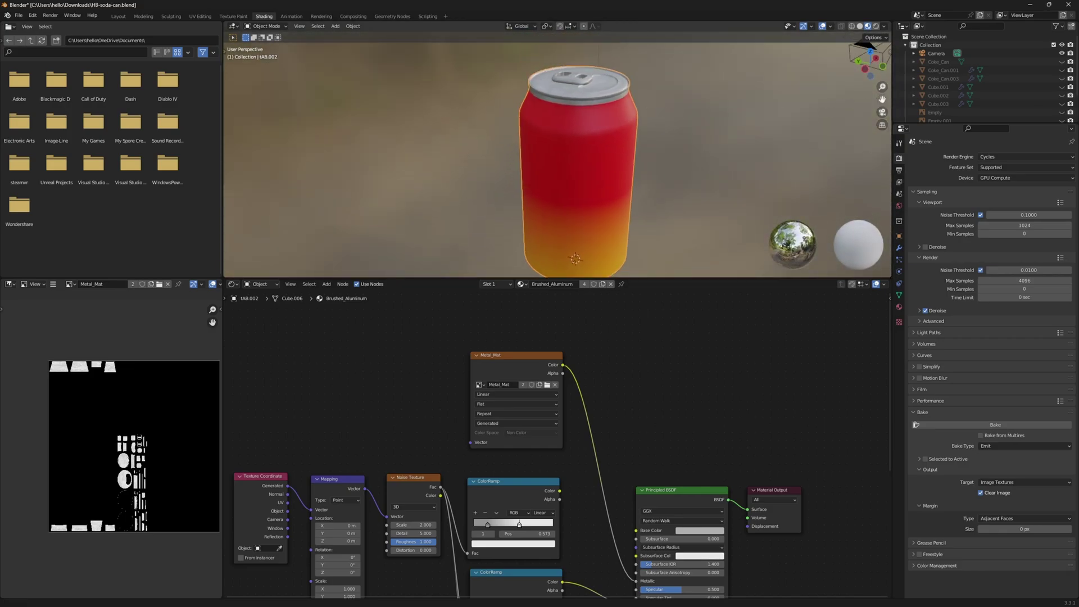
{"action": "scroll", "coordinate": [619, 122], "scroll_direction": "up", "scroll_amount": 3}
{"action": "middle_click_drag", "start_coordinate": [663, 95], "coordinate": [627, 133], "text": "shift"}
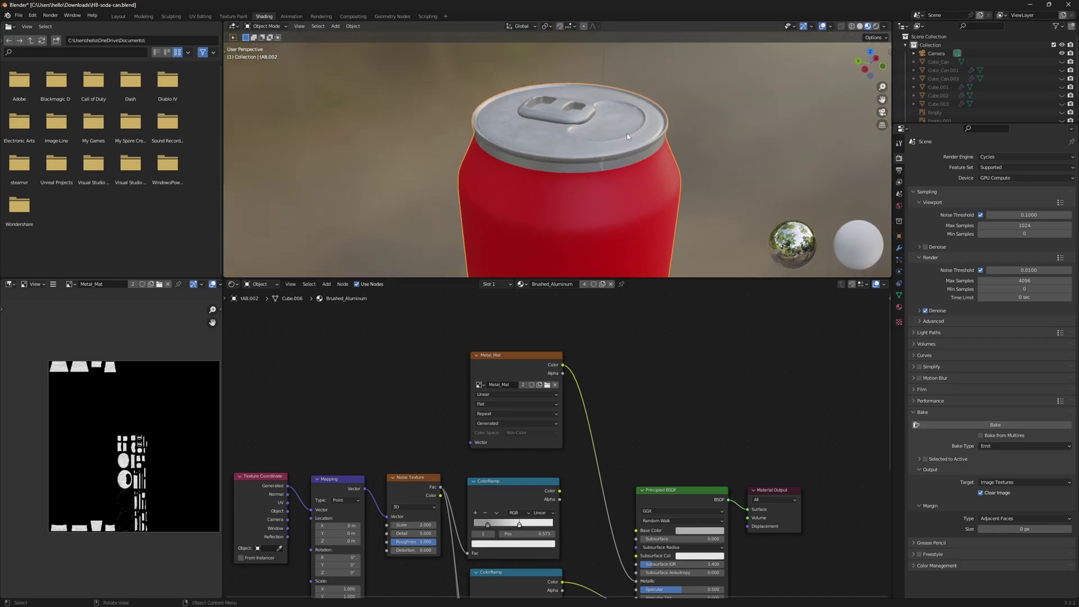
{"action": "scroll", "coordinate": [628, 133], "scroll_direction": "up", "scroll_amount": 6}
{"action": "scroll", "coordinate": [669, 187], "scroll_direction": "down", "scroll_amount": 3}
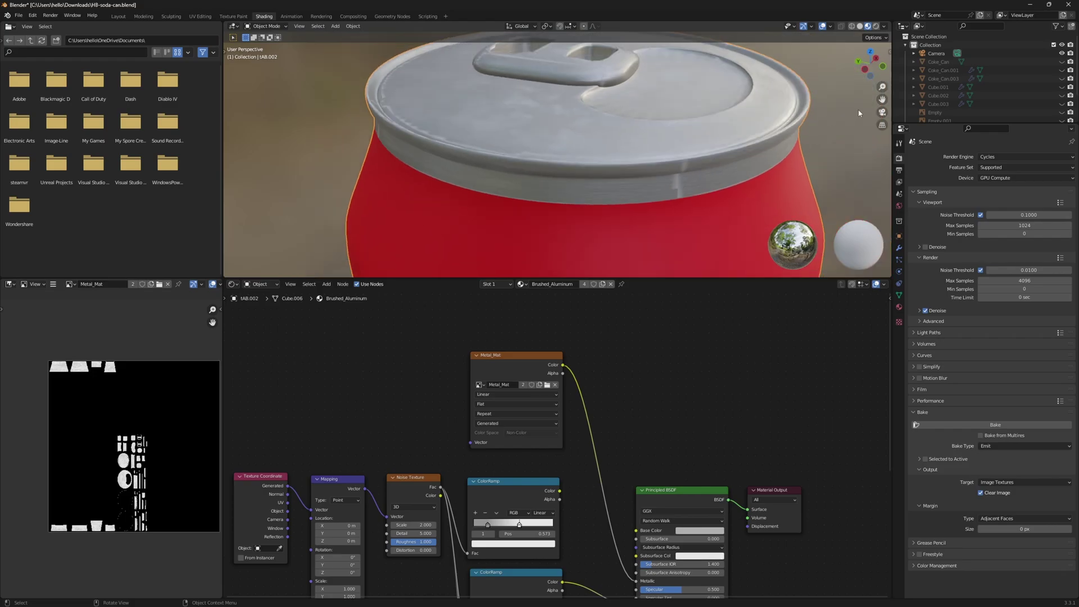
{"action": "scroll", "coordinate": [616, 170], "scroll_direction": "up", "scroll_amount": 4}
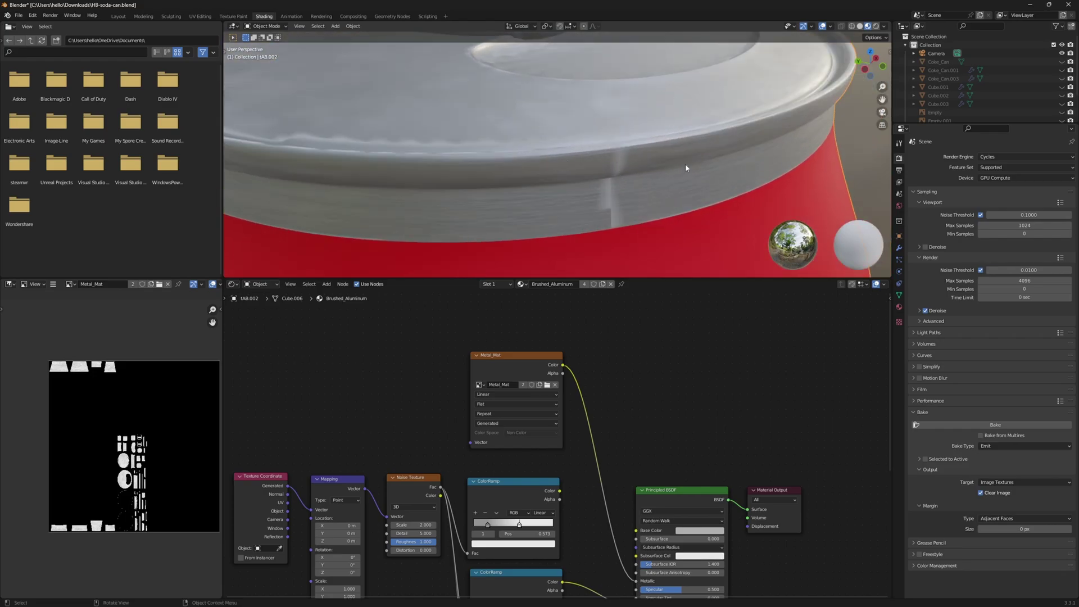
{"action": "scroll", "coordinate": [648, 412], "scroll_direction": "down", "scroll_amount": 2}
Step: Unlink Metal_Mat from Metallic and connect the upper ColorRamp's Color to the Material Output's Surface again
{"action": "left_click_drag", "start_coordinate": [616, 546], "coordinate": [590, 517]}
{"action": "left_click_drag", "start_coordinate": [560, 479], "coordinate": [697, 492]}
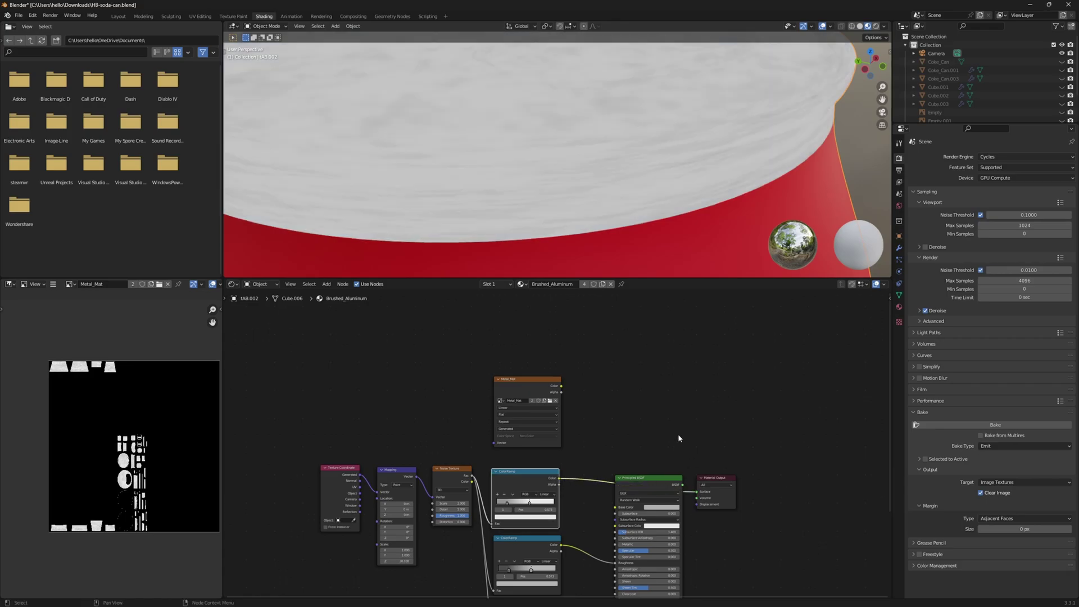
{"action": "scroll", "coordinate": [561, 198], "scroll_direction": "down", "scroll_amount": 5}
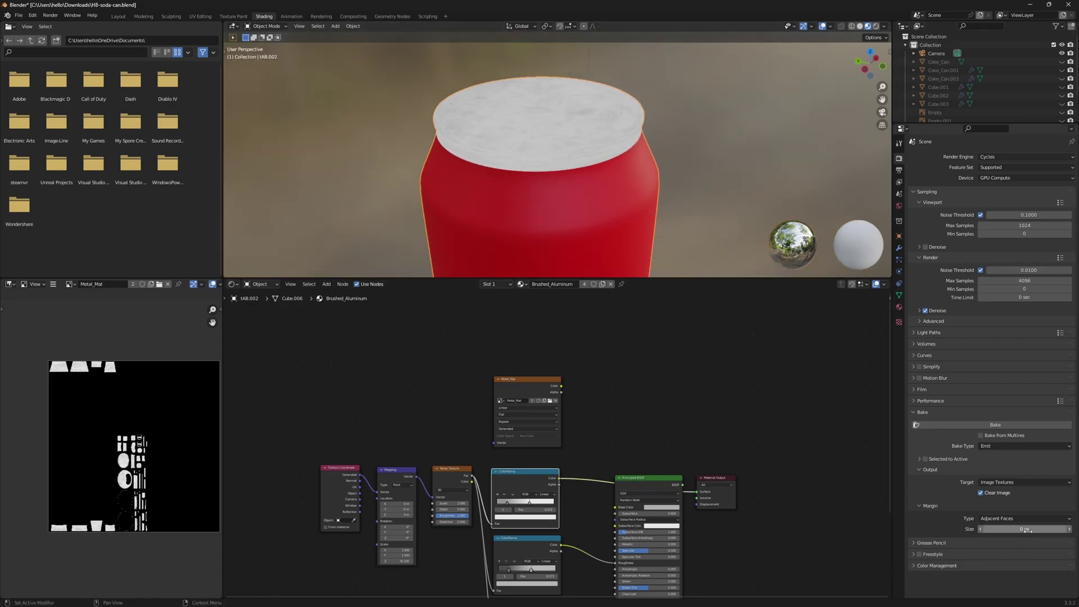
Step: Set the bake margin size to 8 px and rebake the Emit pass into the Metal_Mat image
{"action": "left_click", "coordinate": [1070, 529]}
{"action": "left_click", "coordinate": [1069, 530]}
{"action": "left_click", "coordinate": [1069, 529]}
{"action": "left_click", "coordinate": [1069, 529]}
{"action": "left_click", "coordinate": [1069, 529]}
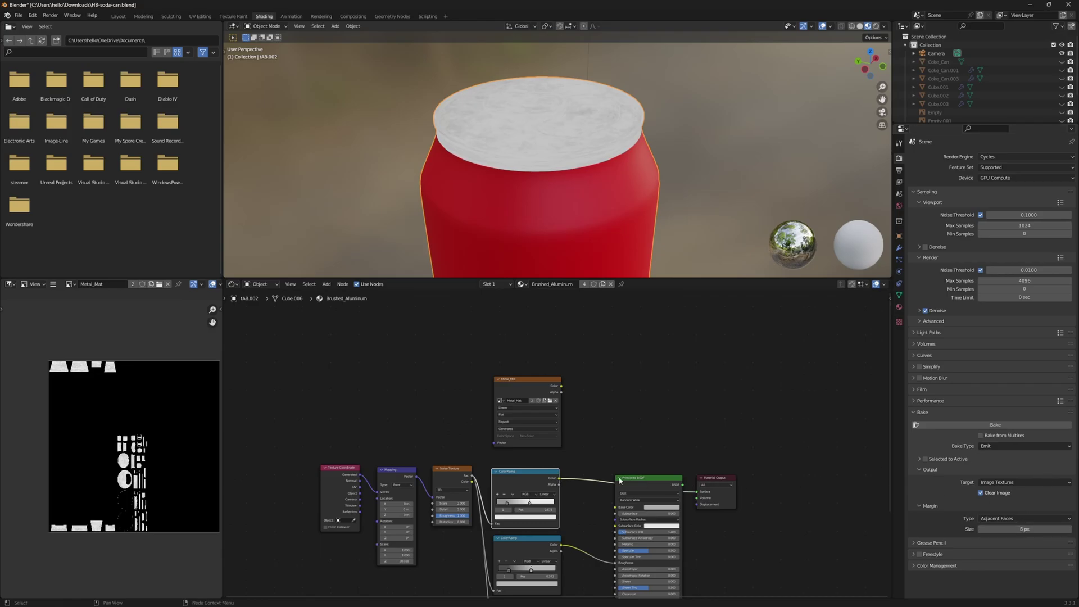
{"action": "left_click", "coordinate": [536, 397]}
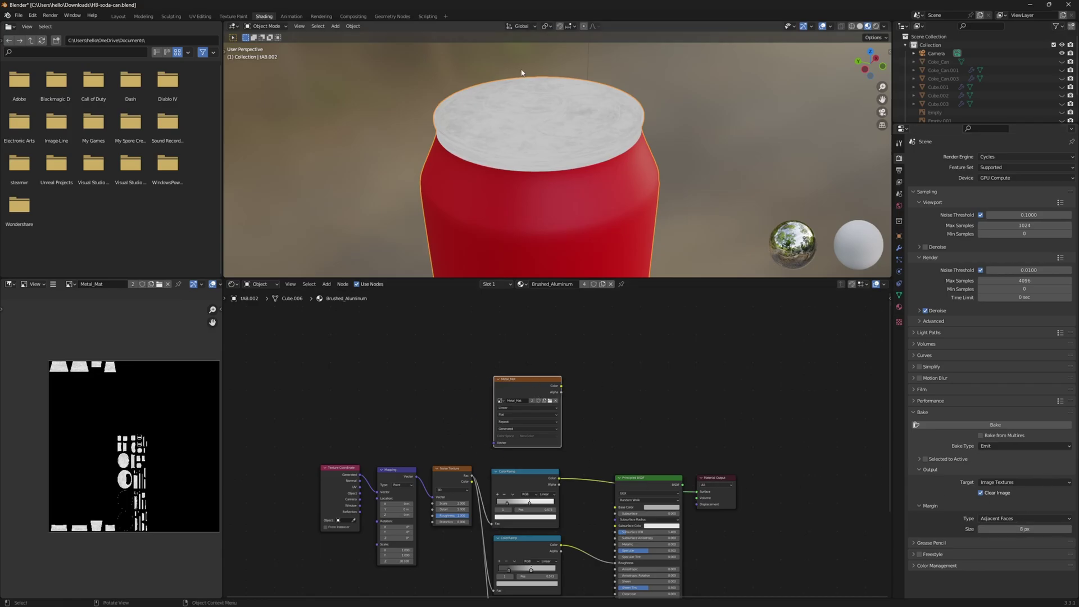
{"action": "left_click", "coordinate": [1016, 426]}
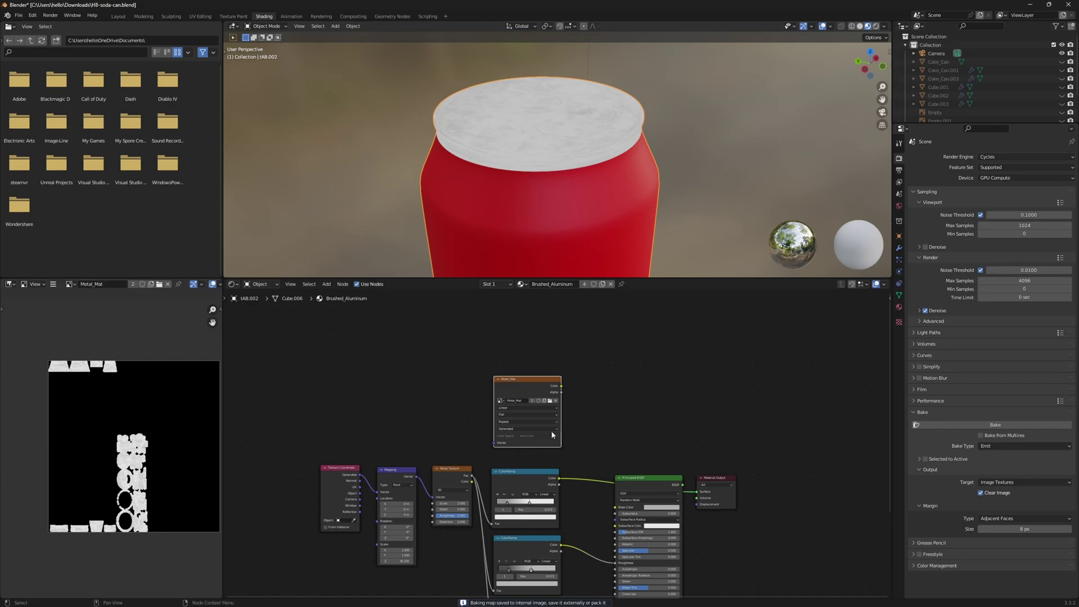
Step: Restore the link from the Principled BSDF to the Material Output's Surface in place of the ColorRamp
{"action": "scroll", "coordinate": [618, 457], "scroll_direction": "down", "scroll_amount": 2}
{"action": "middle_click_drag", "start_coordinate": [617, 458], "coordinate": [598, 381]}
{"action": "scroll", "coordinate": [598, 382], "scroll_direction": "up", "scroll_amount": 5}
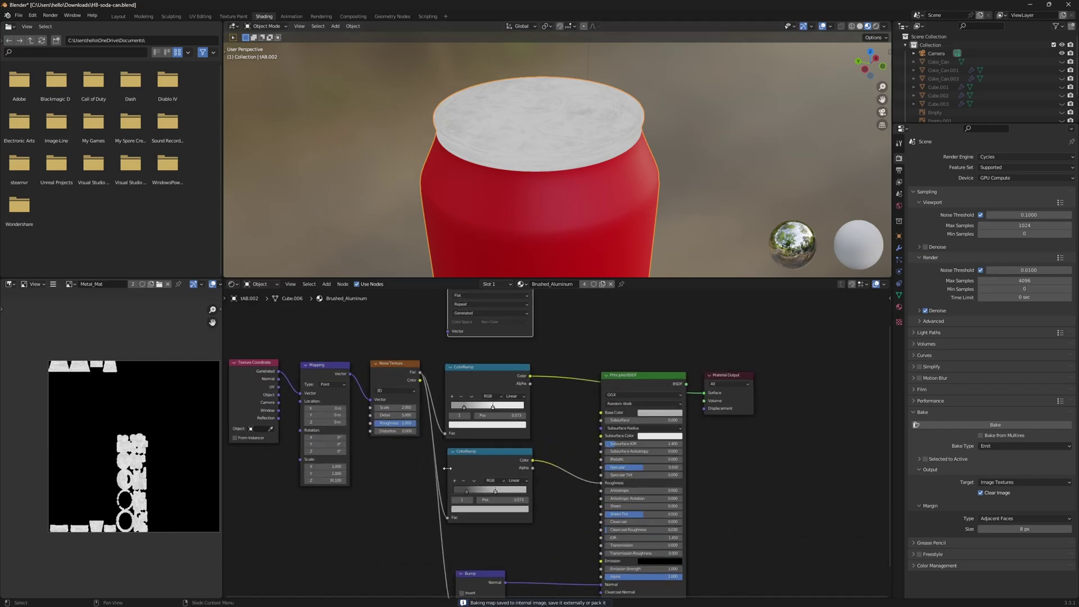
{"action": "left_click_drag", "start_coordinate": [705, 396], "coordinate": [704, 394]}
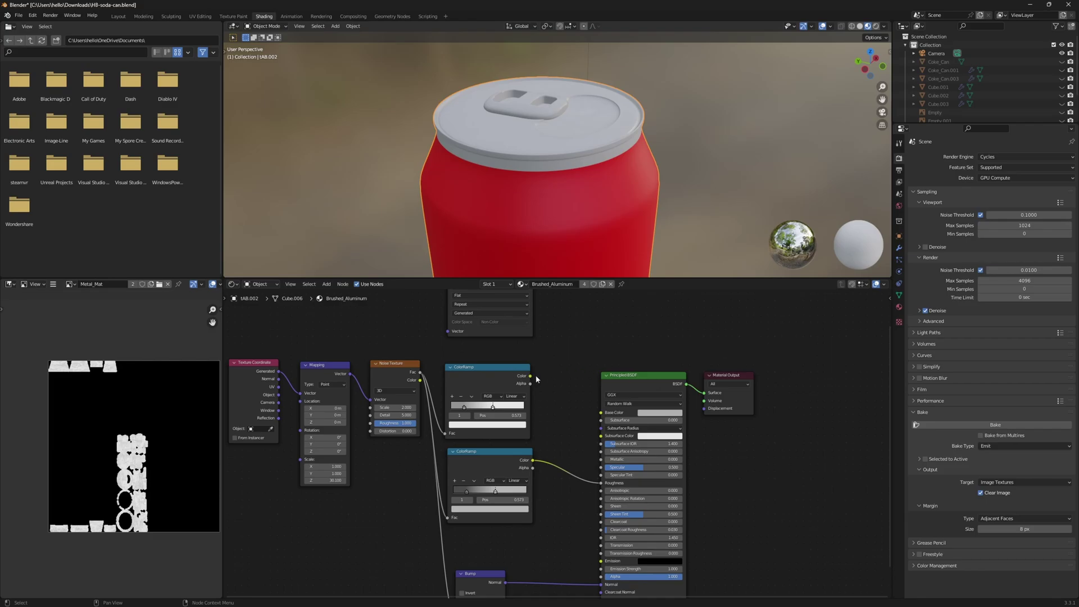
Step: Connect Metal_Mat's Color to the Principled BSDF's Metallic input and inspect the can's lid
{"action": "scroll", "coordinate": [538, 372], "scroll_direction": "up", "scroll_amount": 1}
{"action": "middle_click_drag", "start_coordinate": [529, 369], "coordinate": [579, 456]}
{"action": "mouse_move", "coordinate": [569, 330]}
{"action": "left_mouse_down"}
{"action": "mouse_move", "coordinate": [625, 526]}
{"action": "mouse_move", "coordinate": [648, 564]}
{"action": "left_mouse_up"}
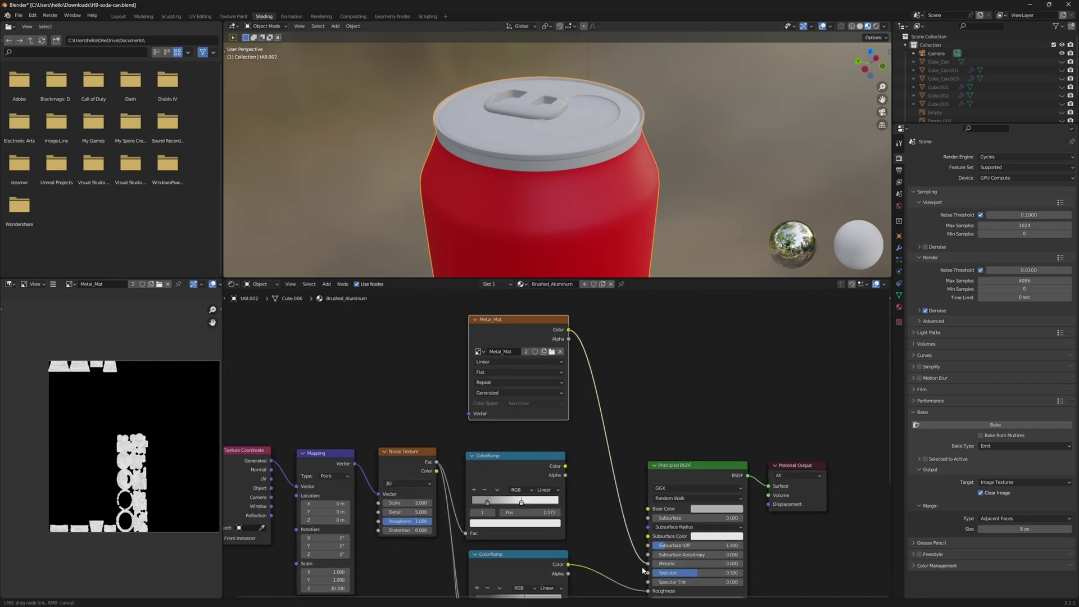
{"action": "scroll", "coordinate": [534, 161], "scroll_direction": "up", "scroll_amount": 4}
{"action": "middle_click_drag", "start_coordinate": [579, 229], "coordinate": [589, 199]}
{"action": "scroll", "coordinate": [580, 200], "scroll_direction": "down", "scroll_amount": 6}
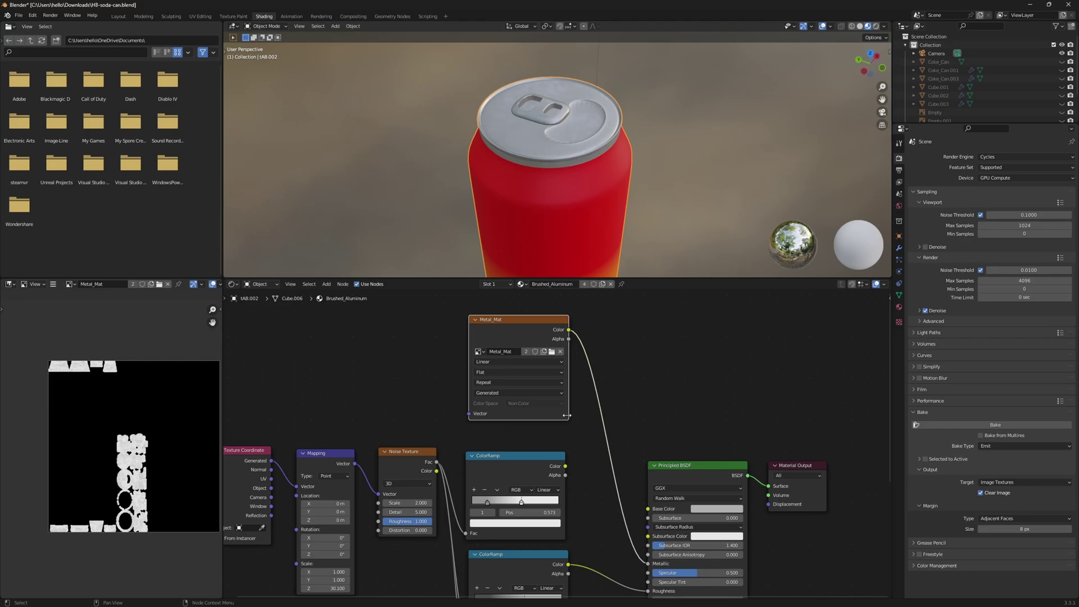
Step: Save the baked Metal_Mat image as Metal_Mat1.png in the Downloads folder
{"action": "left_click", "coordinate": [53, 284]}
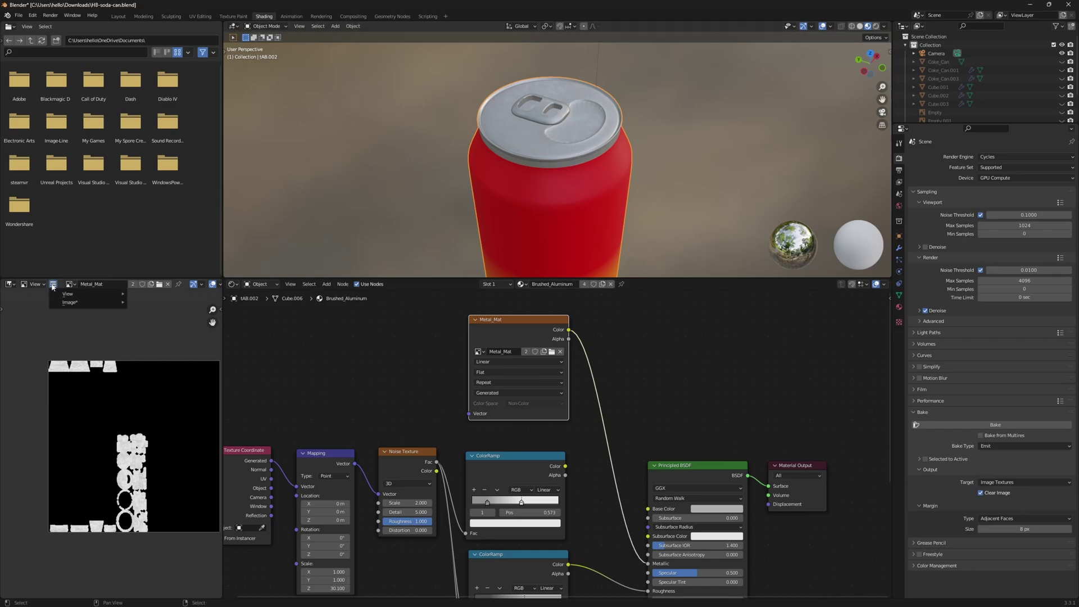
{"action": "mouse_move", "coordinate": [71, 304]}
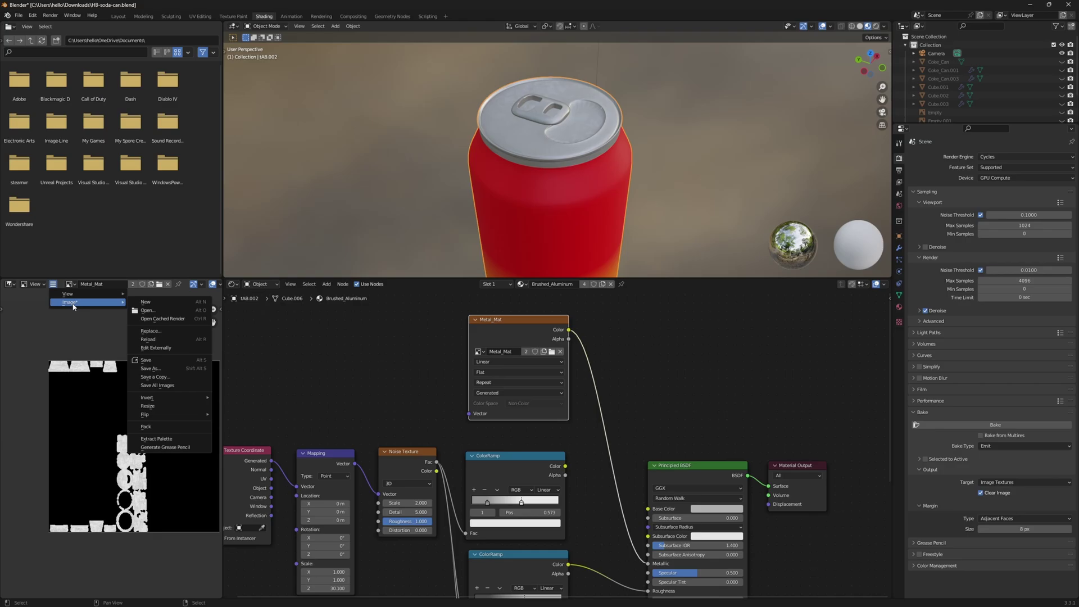
{"action": "left_click", "coordinate": [150, 368]}
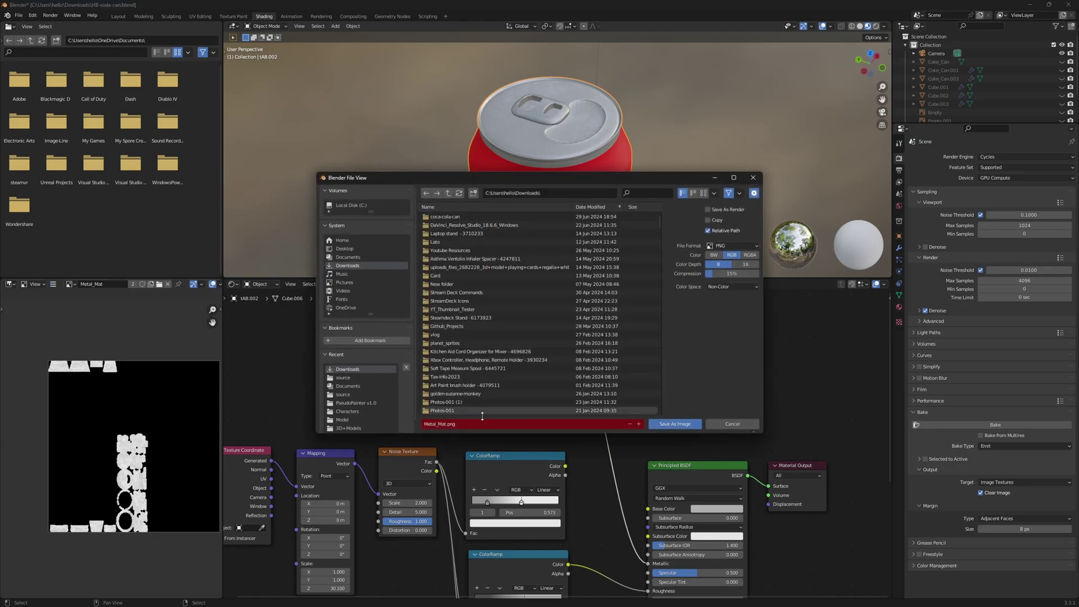
{"action": "left_click", "coordinate": [638, 424]}
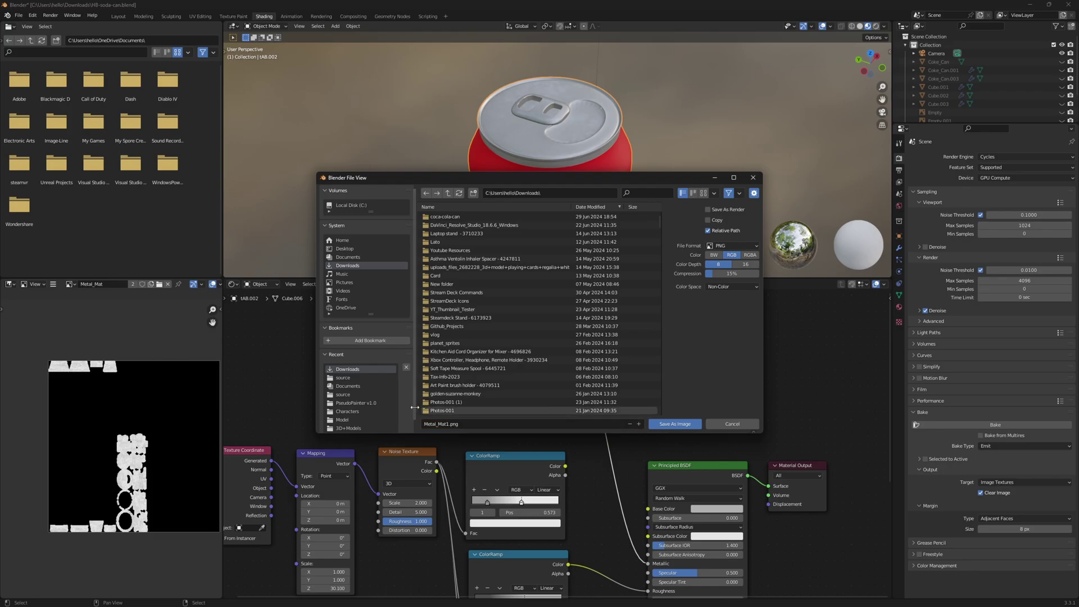
{"action": "left_click", "coordinate": [688, 425]}
Step: Unlink Metal_Mat's Color from the Principled BSDF's Metallic input
{"action": "scroll", "coordinate": [490, 427], "scroll_direction": "down", "scroll_amount": 4}
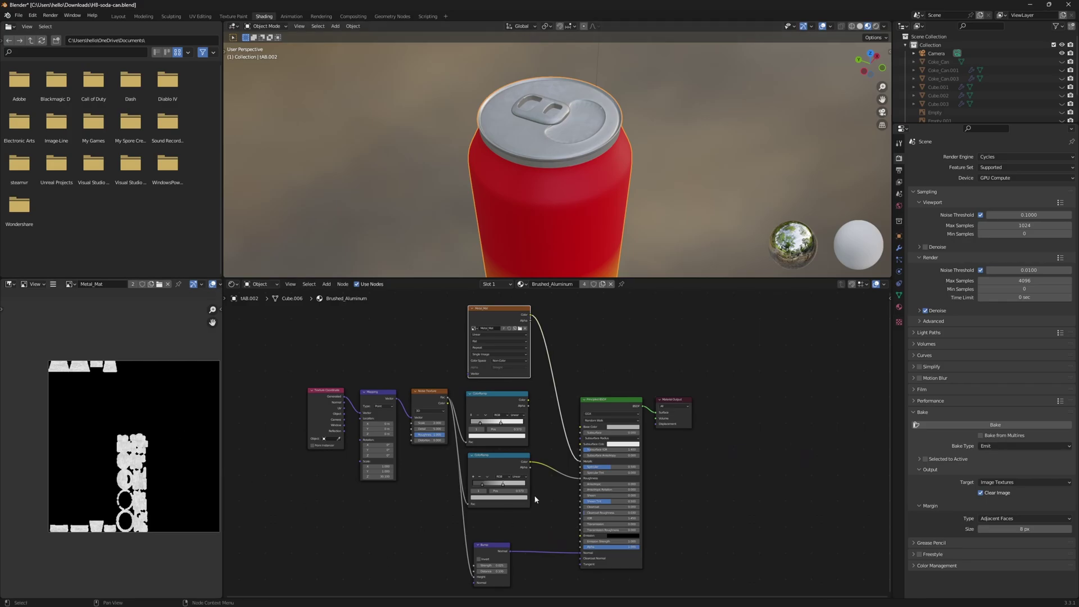
{"action": "scroll", "coordinate": [571, 370], "scroll_direction": "up", "scroll_amount": 1}
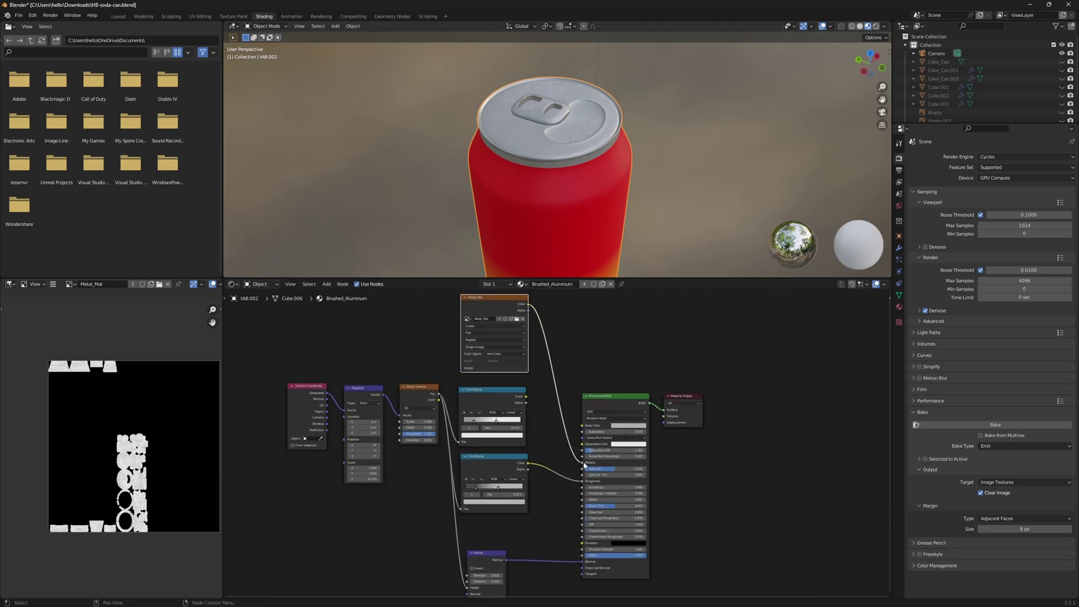
{"action": "left_click_drag", "start_coordinate": [583, 463], "coordinate": [572, 463]}
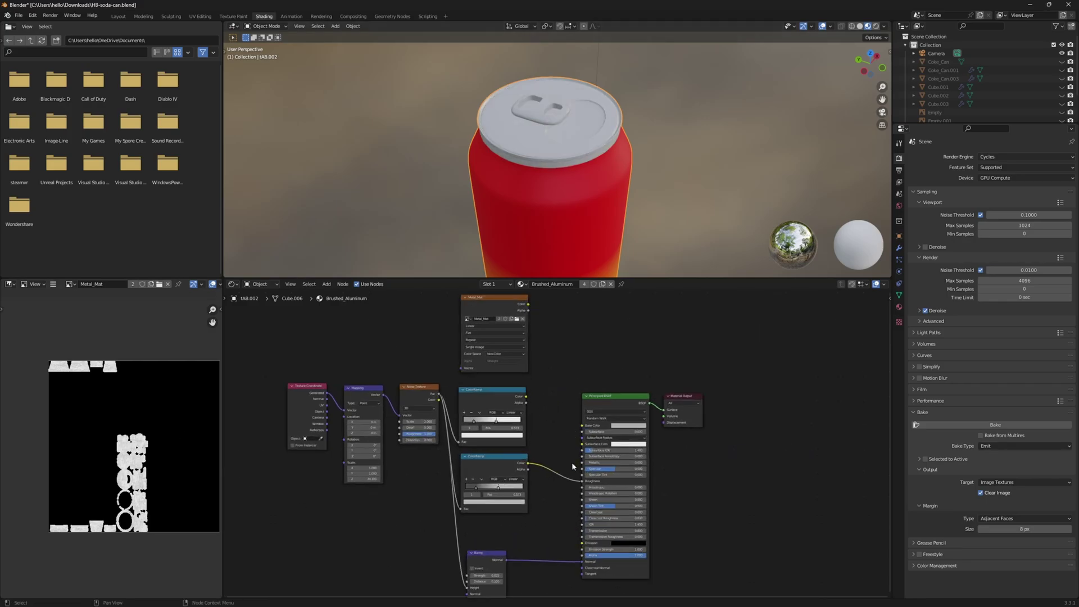
{"action": "scroll", "coordinate": [543, 192], "scroll_direction": "down", "scroll_amount": 5}
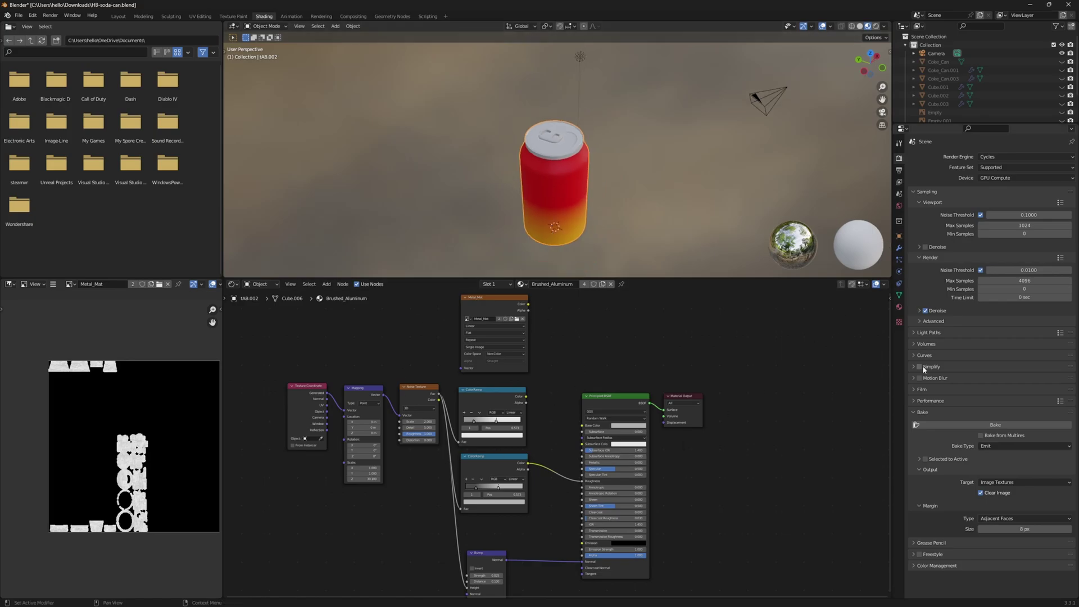
Step: Open the can's Red material and move its Metal_Mat node aside to free the space above the ColorRamp
{"action": "left_click", "coordinate": [900, 307]}
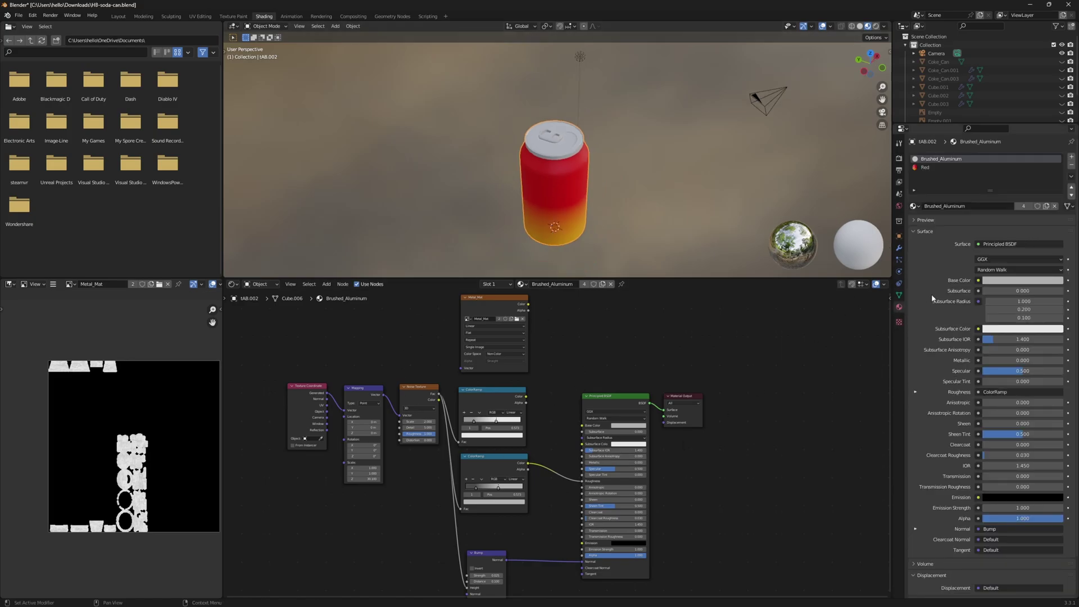
{"action": "left_click", "coordinate": [970, 168]}
{"action": "key", "text": "Home"}
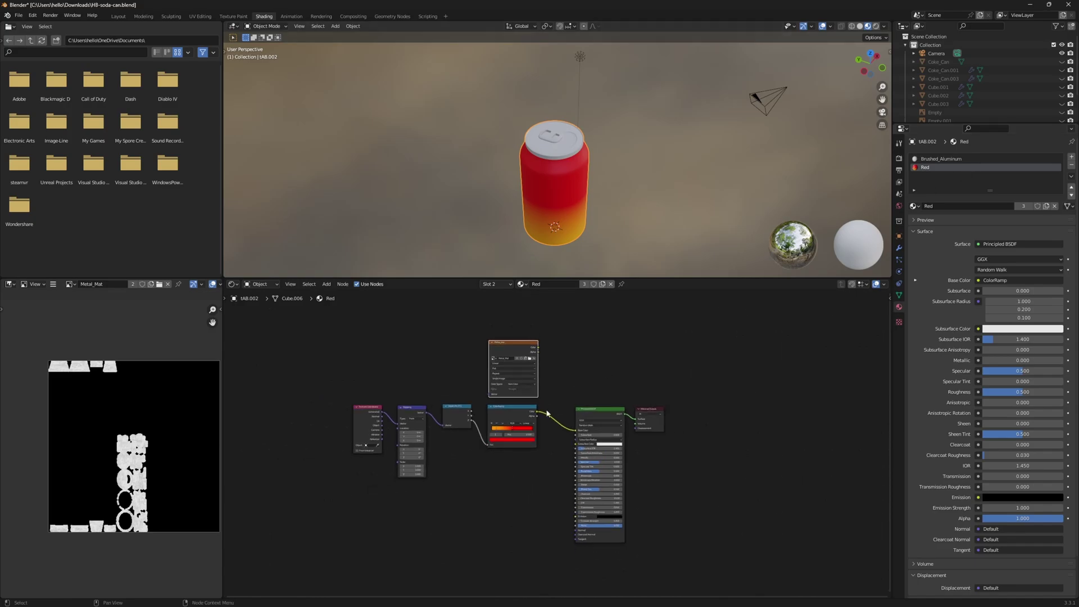
{"action": "left_click_drag", "start_coordinate": [536, 401], "coordinate": [370, 346]}
{"action": "scroll", "coordinate": [568, 466], "scroll_direction": "up", "scroll_amount": 5}
{"action": "scroll", "coordinate": [569, 470], "scroll_direction": "up", "scroll_amount": 2}
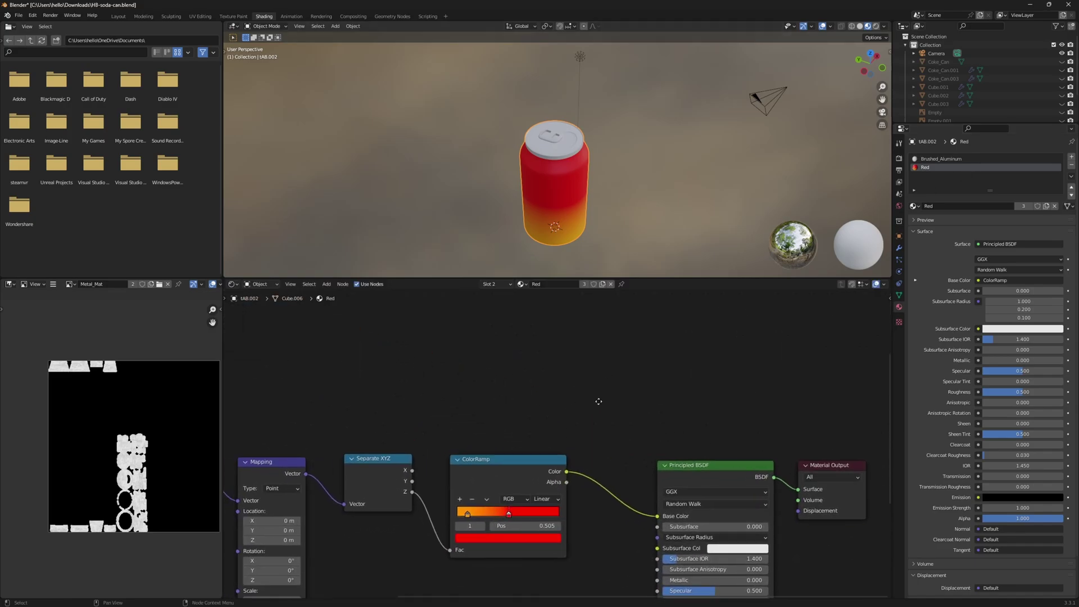
Step: Add an Image Texture node above the ColorRamp in the Red material
{"action": "key", "text": "shift+a"}
{"action": "left_click", "coordinate": [511, 359]}
{"action": "type", "text": "image"}
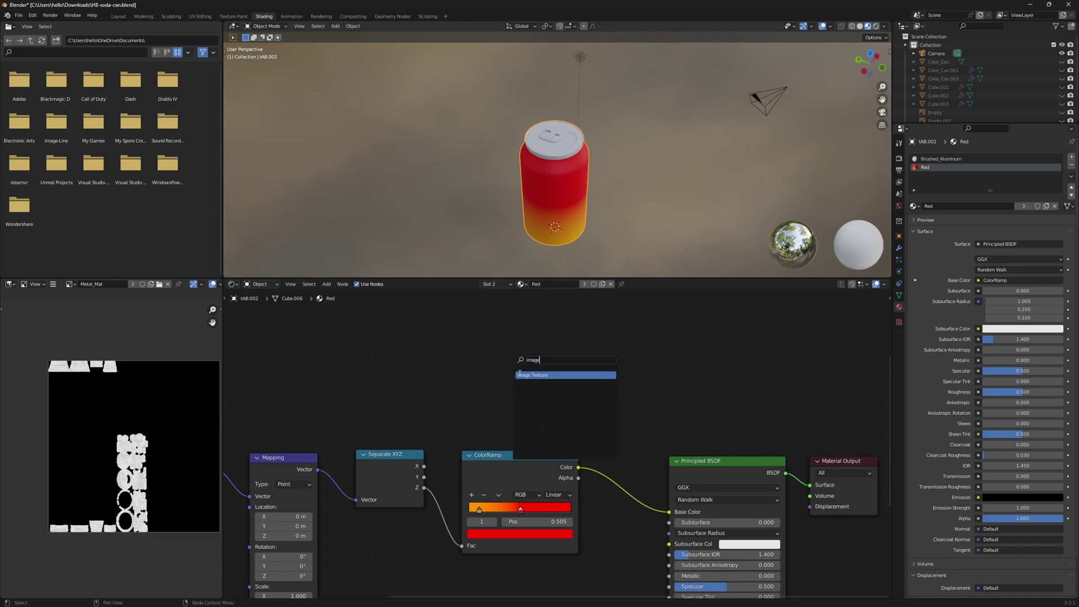
{"action": "left_click", "coordinate": [518, 374]}
{"action": "left_click", "coordinate": [471, 320]}
Step: Create a new 1024 x 1024 px image named Can_Color in the new Image Texture node
{"action": "scroll", "coordinate": [595, 421], "scroll_direction": "up", "scroll_amount": 3}
{"action": "middle_click_drag", "start_coordinate": [587, 371], "coordinate": [606, 465]}
{"action": "left_click", "coordinate": [520, 414]}
{"action": "left_click", "coordinate": [536, 427]}
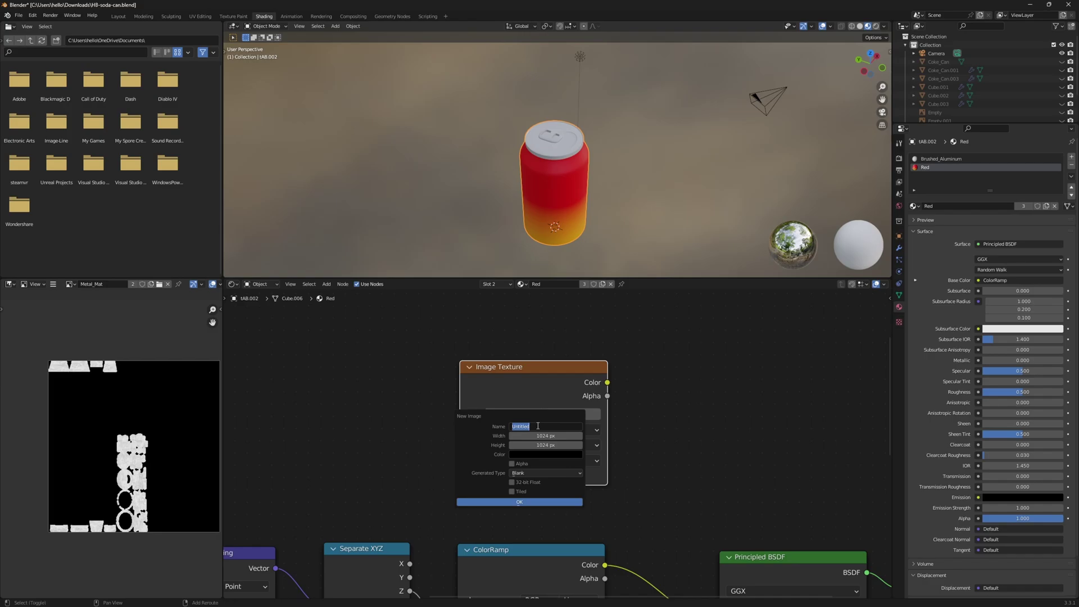
{"action": "type", "text": "Car"}
{"action": "type", "text": "_Color"}
{"action": "left_click", "coordinate": [546, 501]}
Step: Copy the Can_Color node into the Brushed_Aluminum material and place it above Metal_Mat
{"action": "scroll", "coordinate": [489, 480], "scroll_direction": "down", "scroll_amount": 3}
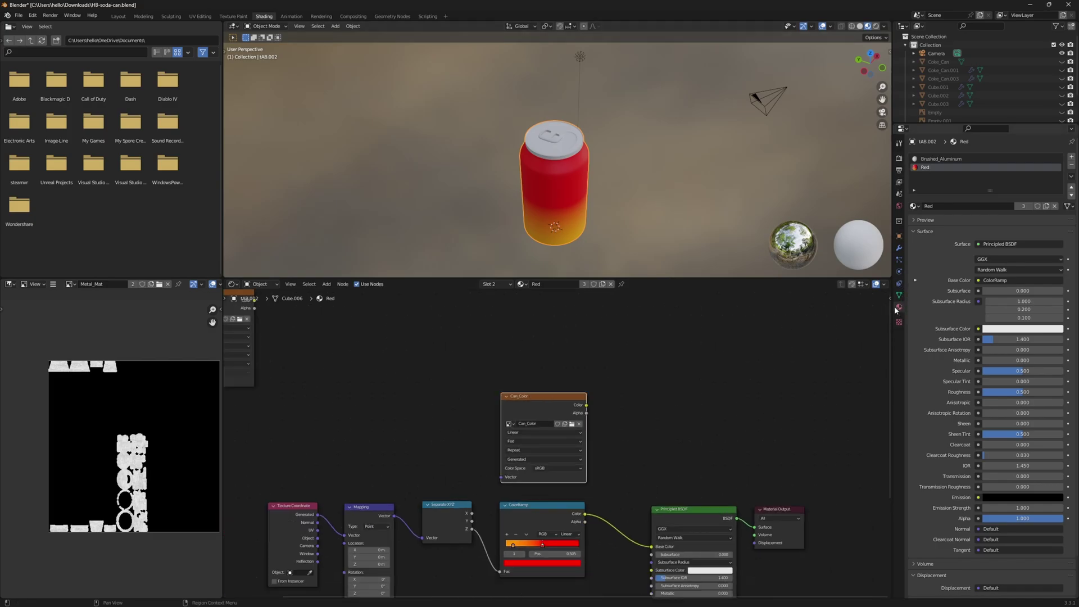
{"action": "left_click", "coordinate": [935, 159]}
{"action": "middle_click_drag", "start_coordinate": [460, 370], "coordinate": [534, 394]}
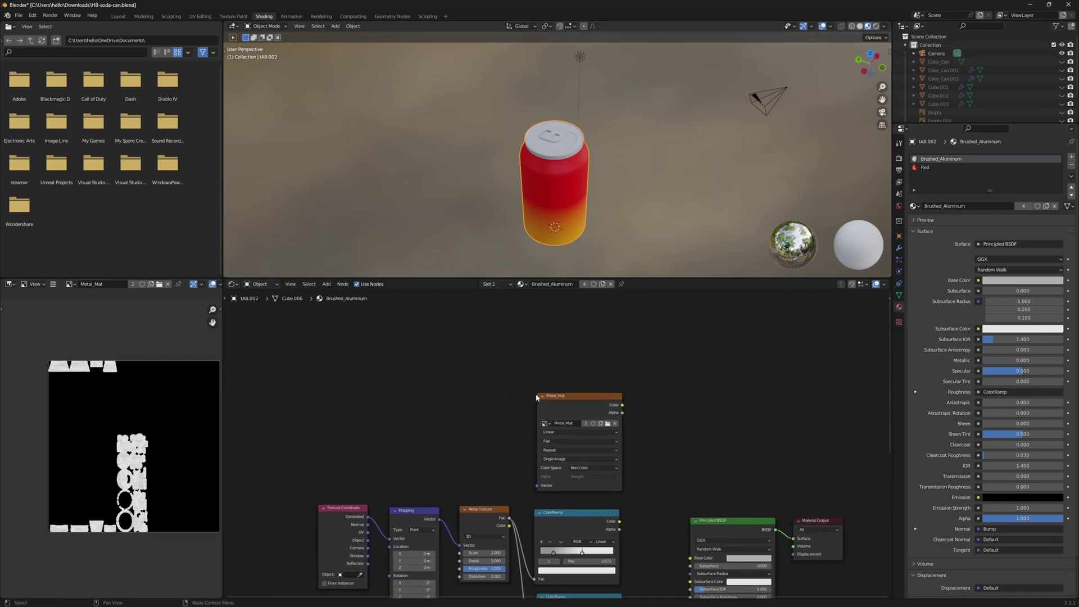
{"action": "middle_click_drag", "start_coordinate": [421, 358], "coordinate": [523, 392]}
{"action": "key", "text": "ctrl+v"}
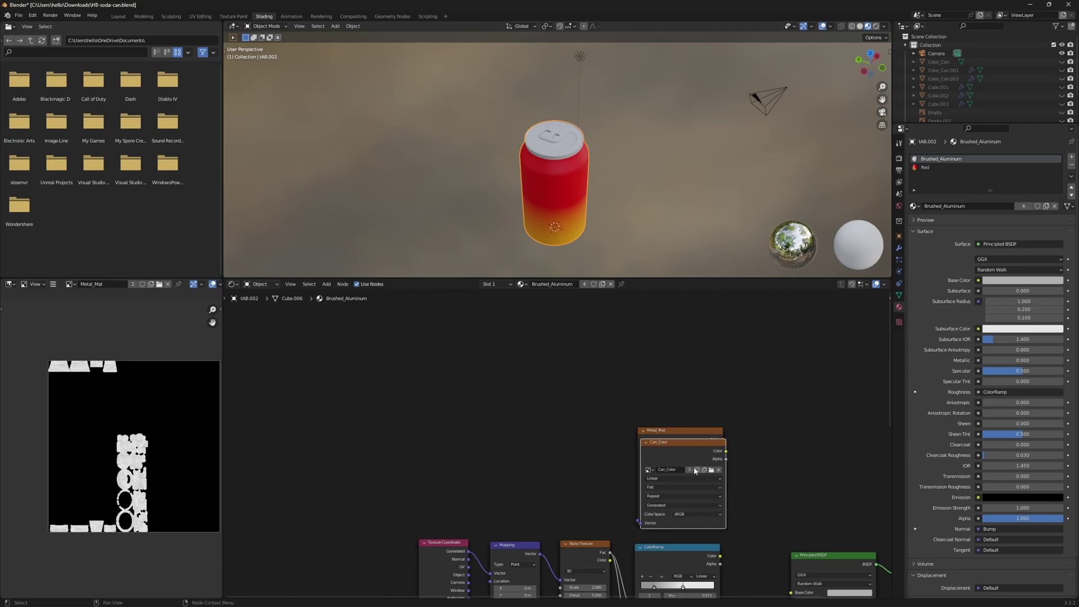
{"action": "key", "text": "g"}
{"action": "left_click_drag", "start_coordinate": [681, 340], "coordinate": [682, 341]}
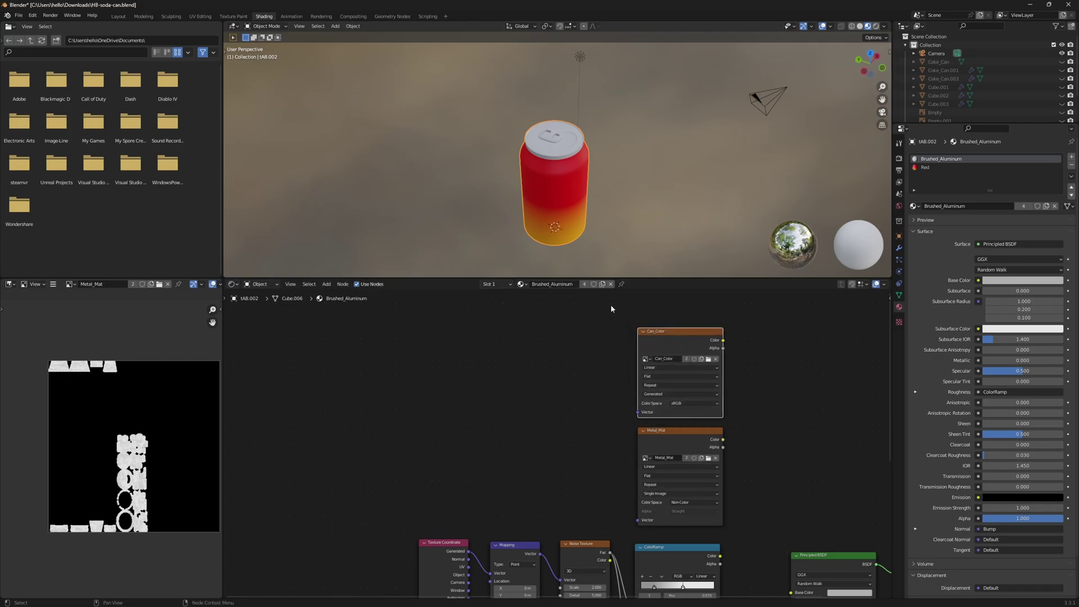
Step: Return to the Red material and examine its Can_Color, ColorRamp and Principled BSDF nodes
{"action": "left_click", "coordinate": [945, 167]}
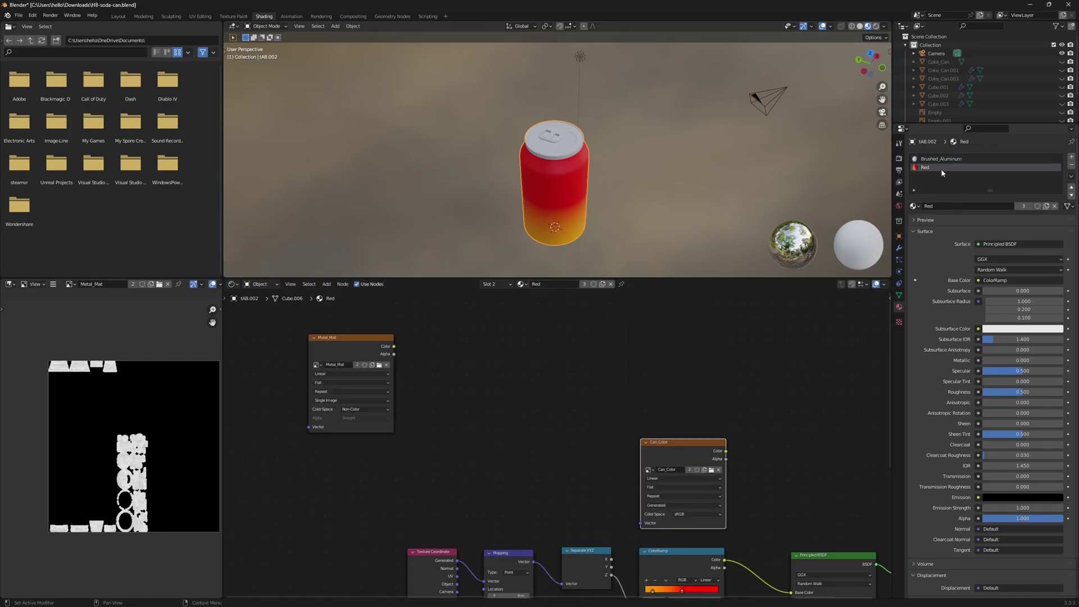
{"action": "middle_click_drag", "start_coordinate": [749, 534], "coordinate": [710, 476]}
{"action": "scroll", "coordinate": [694, 515], "scroll_direction": "up", "scroll_amount": 3}
{"action": "scroll", "coordinate": [671, 509], "scroll_direction": "down", "scroll_amount": 5}
{"action": "scroll", "coordinate": [695, 511], "scroll_direction": "up", "scroll_amount": 5}
{"action": "scroll", "coordinate": [697, 510], "scroll_direction": "up", "scroll_amount": 4}
{"action": "middle_click_drag", "start_coordinate": [807, 482], "coordinate": [719, 497]}
{"action": "scroll", "coordinate": [720, 497], "scroll_direction": "down", "scroll_amount": 8}
{"action": "middle_click_drag", "start_coordinate": [730, 596], "coordinate": [635, 509]}
{"action": "scroll", "coordinate": [636, 509], "scroll_direction": "up", "scroll_amount": 4}
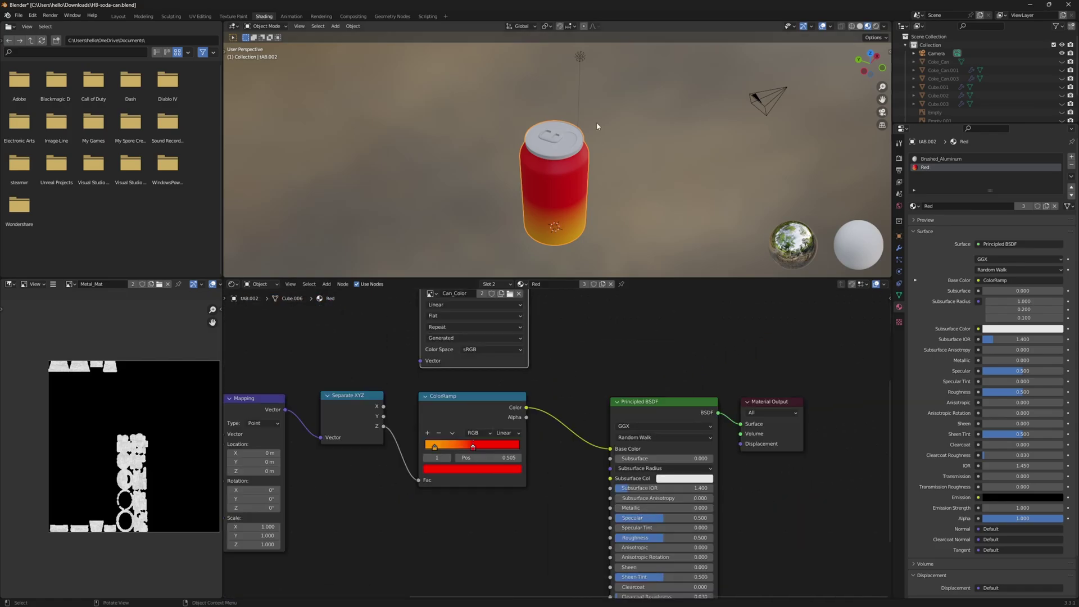
{"action": "scroll", "coordinate": [543, 419], "scroll_direction": "down", "scroll_amount": 2}
{"action": "middle_click_drag", "start_coordinate": [552, 368], "coordinate": [550, 455]}
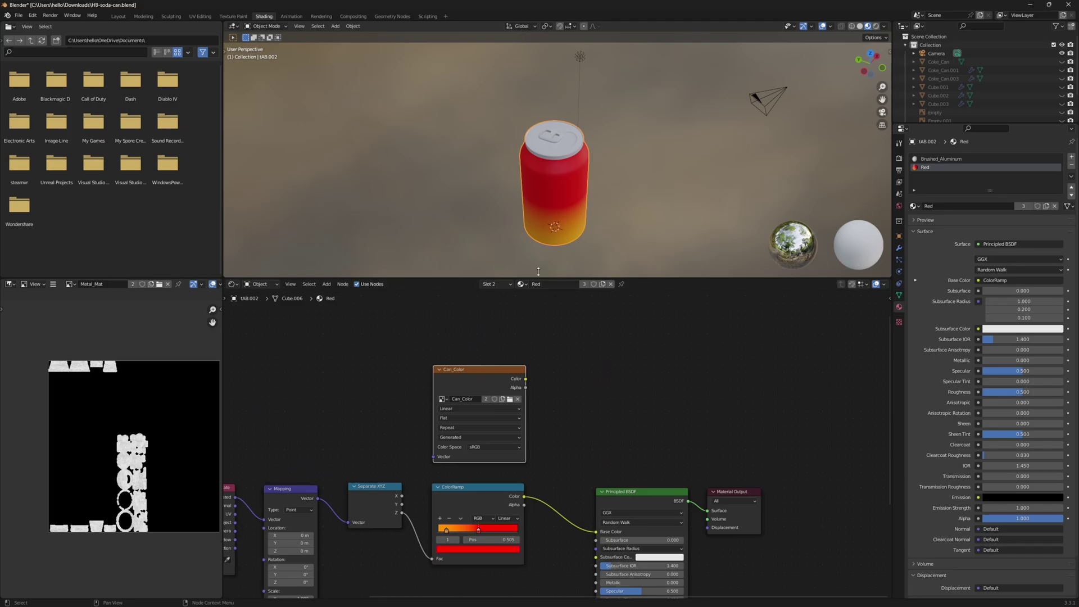
Step: Set the bake type to Diffuse in the render settings
{"action": "left_click", "coordinate": [899, 159]}
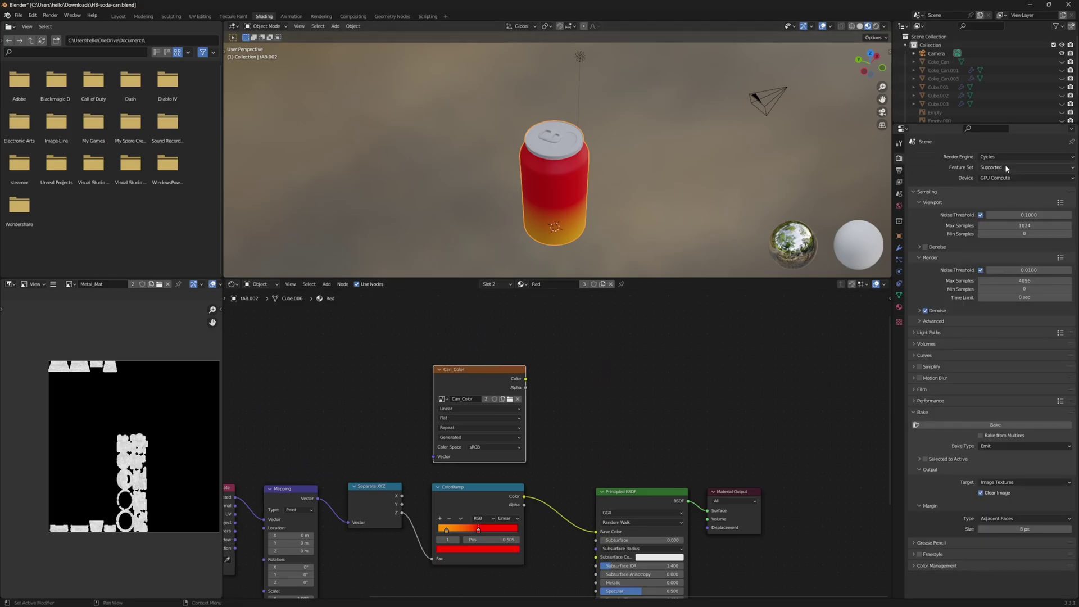
{"action": "left_click", "coordinate": [995, 445]}
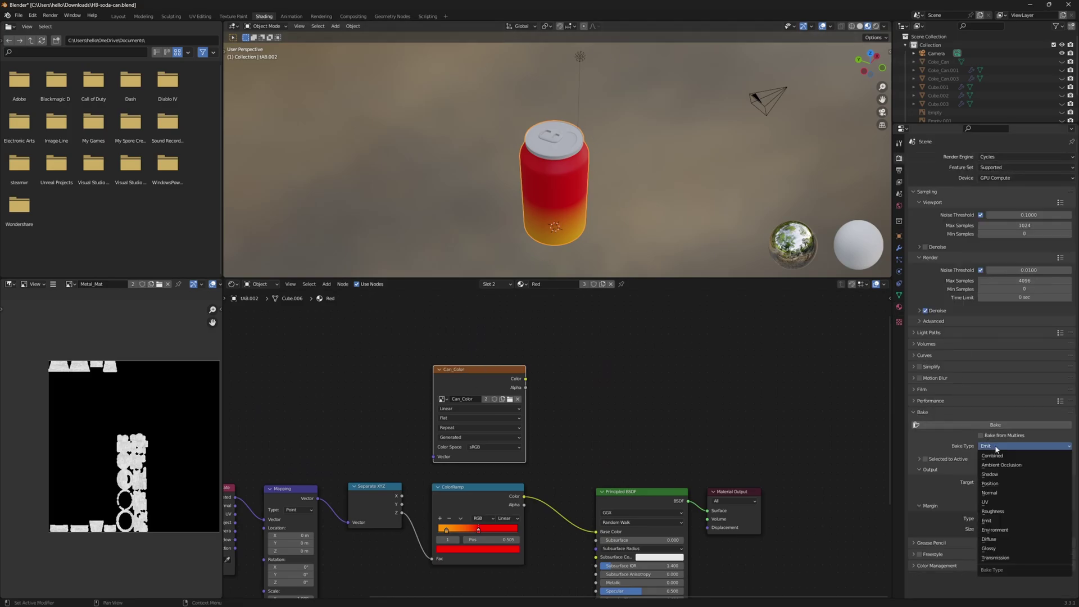
{"action": "left_click", "coordinate": [1004, 540]}
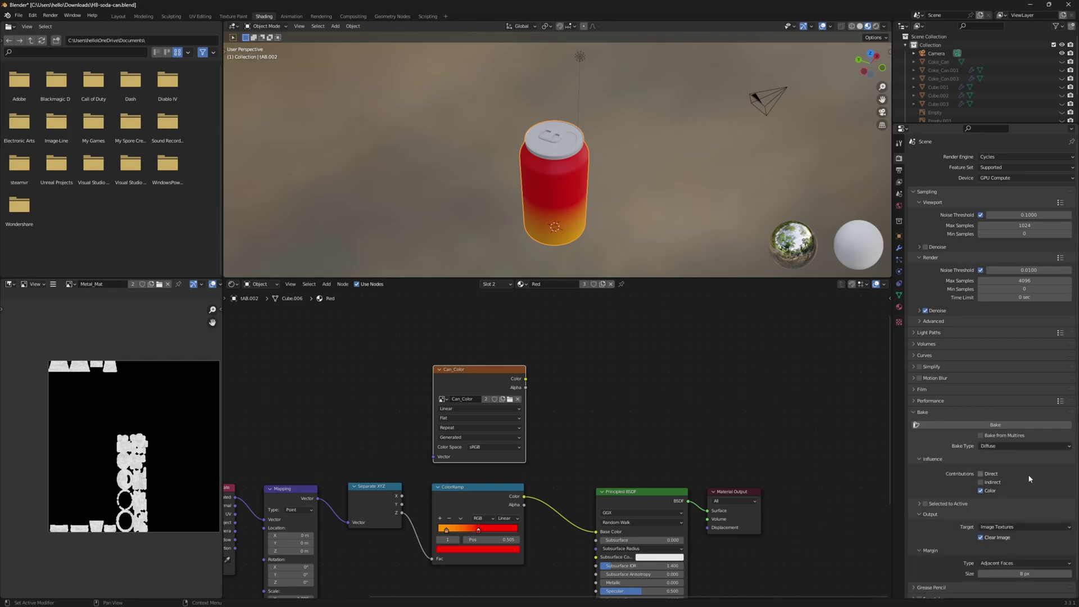
{"action": "scroll", "coordinate": [984, 495], "scroll_direction": "down", "scroll_amount": 1}
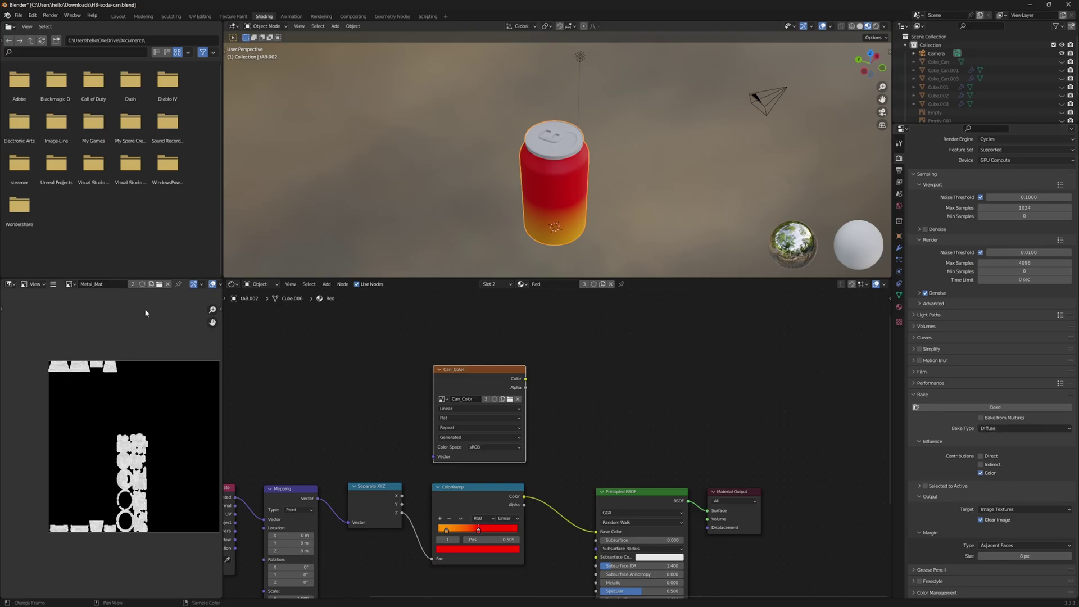
Step: Display the Can_Color image in the image editor and bake the Diffuse pass into it
{"action": "left_click", "coordinate": [69, 284]}
{"action": "left_click", "coordinate": [84, 298]}
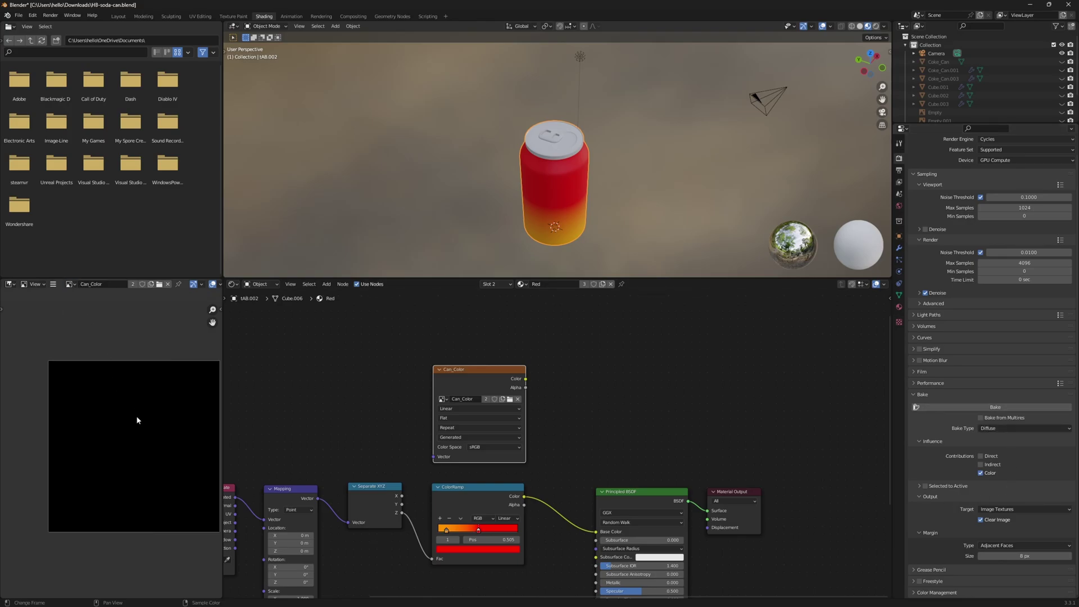
{"action": "scroll", "coordinate": [141, 414], "scroll_direction": "down", "scroll_amount": 4}
{"action": "key", "text": "Home"}
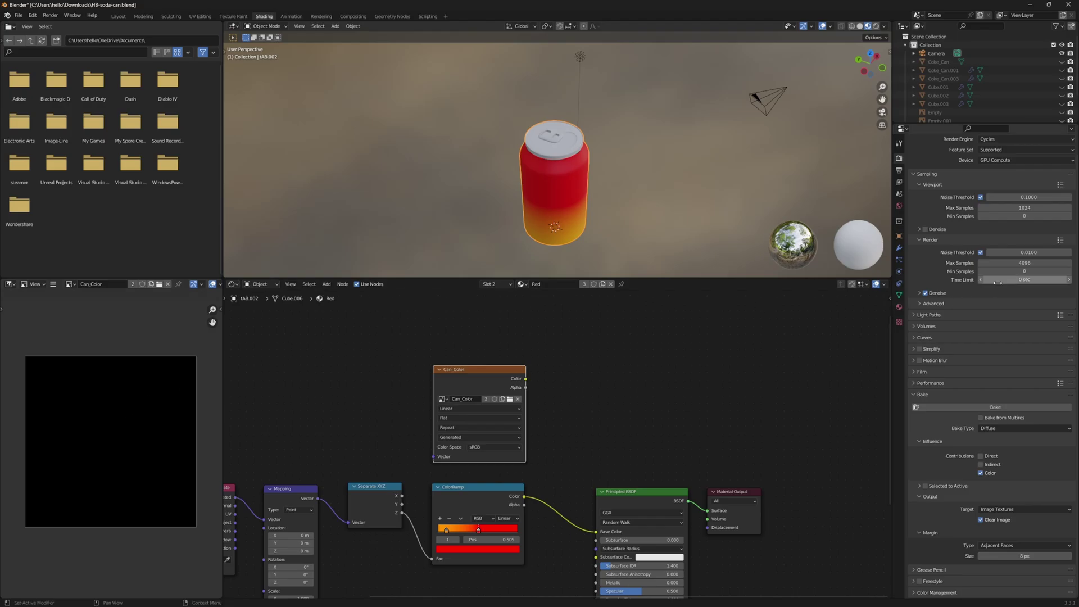
{"action": "left_click", "coordinate": [993, 411]}
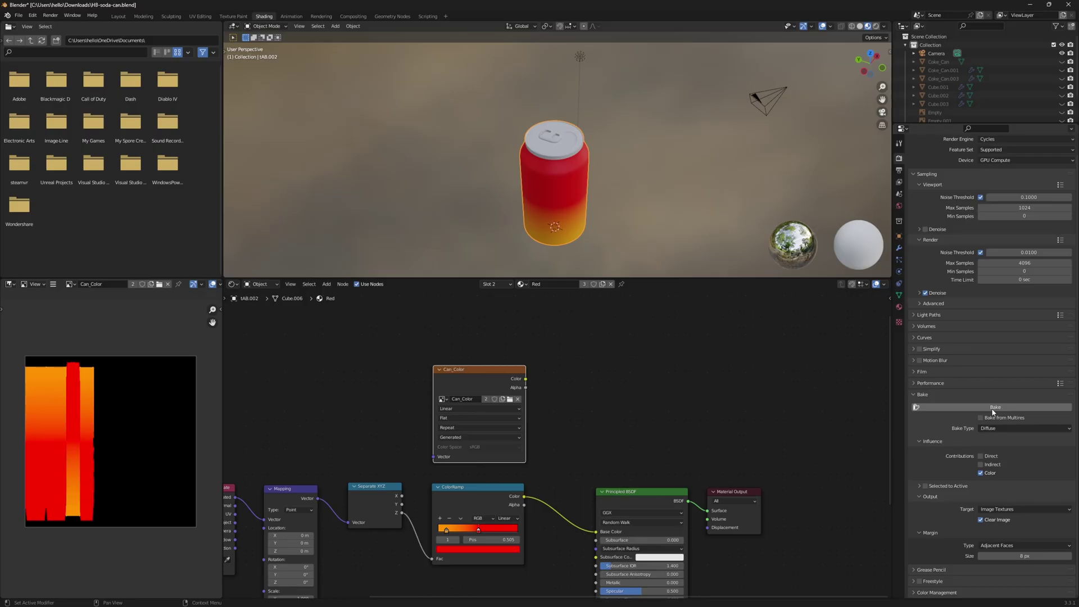
Step: Try Can_Color as the Principled BSDF's Base Color, inspect the can, and restore the ColorRamp link
{"action": "scroll", "coordinate": [627, 431], "scroll_direction": "down", "scroll_amount": 2}
{"action": "middle_click_drag", "start_coordinate": [602, 440], "coordinate": [531, 371]}
{"action": "scroll", "coordinate": [527, 389], "scroll_direction": "up", "scroll_amount": 3}
{"action": "scroll", "coordinate": [484, 378], "scroll_direction": "down", "scroll_amount": 1}
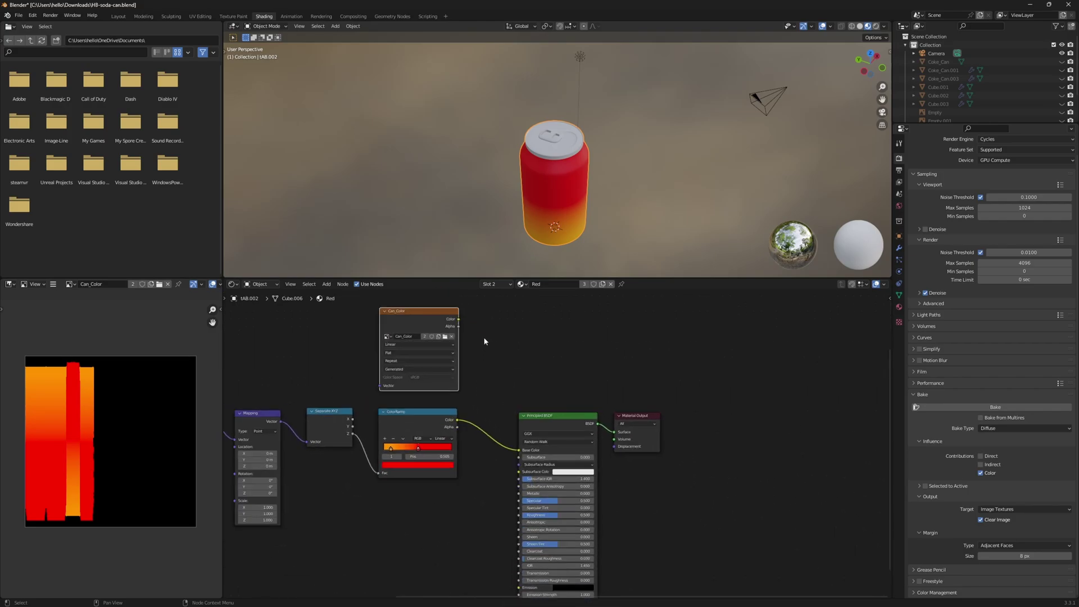
{"action": "left_click_drag", "start_coordinate": [459, 320], "coordinate": [519, 449]}
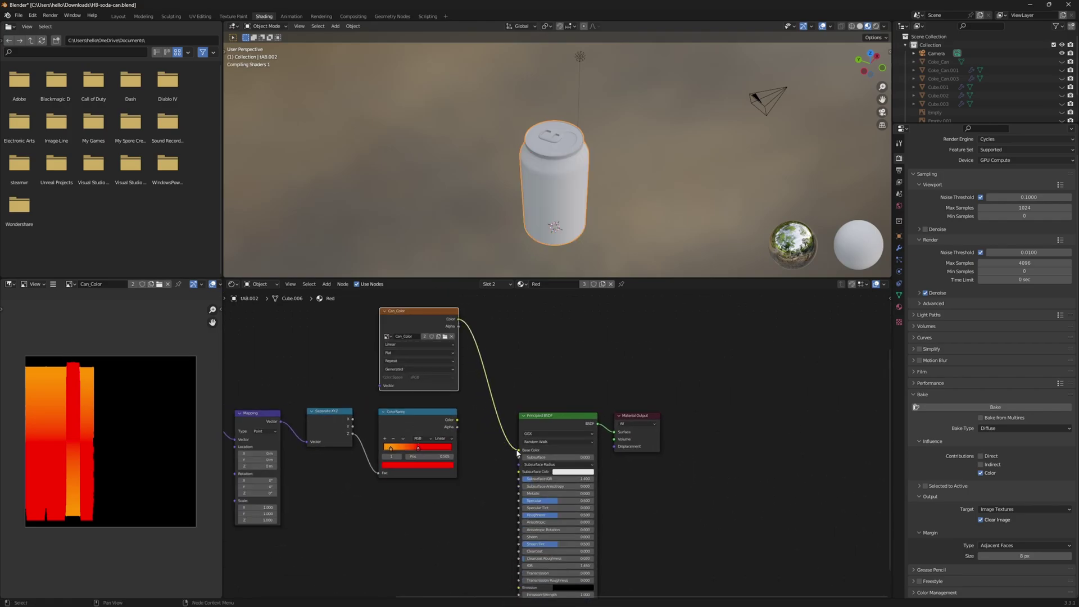
{"action": "middle_click_drag", "start_coordinate": [607, 145], "coordinate": [587, 185]}
{"action": "mouse_move", "coordinate": [519, 450]}
{"action": "left_mouse_down"}
{"action": "mouse_move", "coordinate": [485, 443]}
{"action": "mouse_move", "coordinate": [519, 449]}
{"action": "left_mouse_up"}
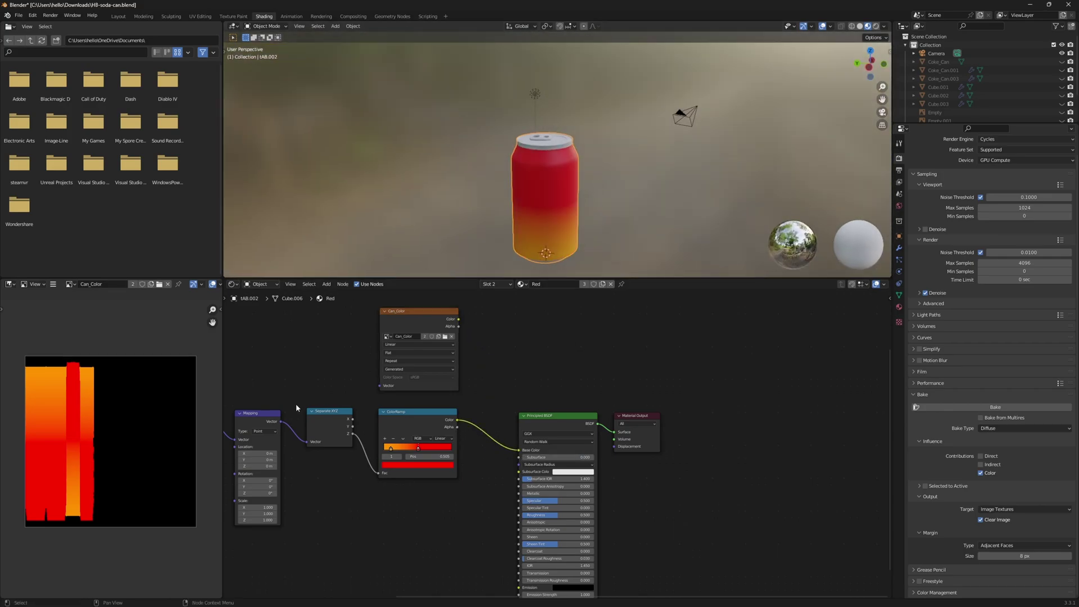
Step: Save the baked Can_Color image as Can_Color.png in the Downloads folder
{"action": "left_click", "coordinate": [53, 284]}
{"action": "mouse_move", "coordinate": [71, 307]}
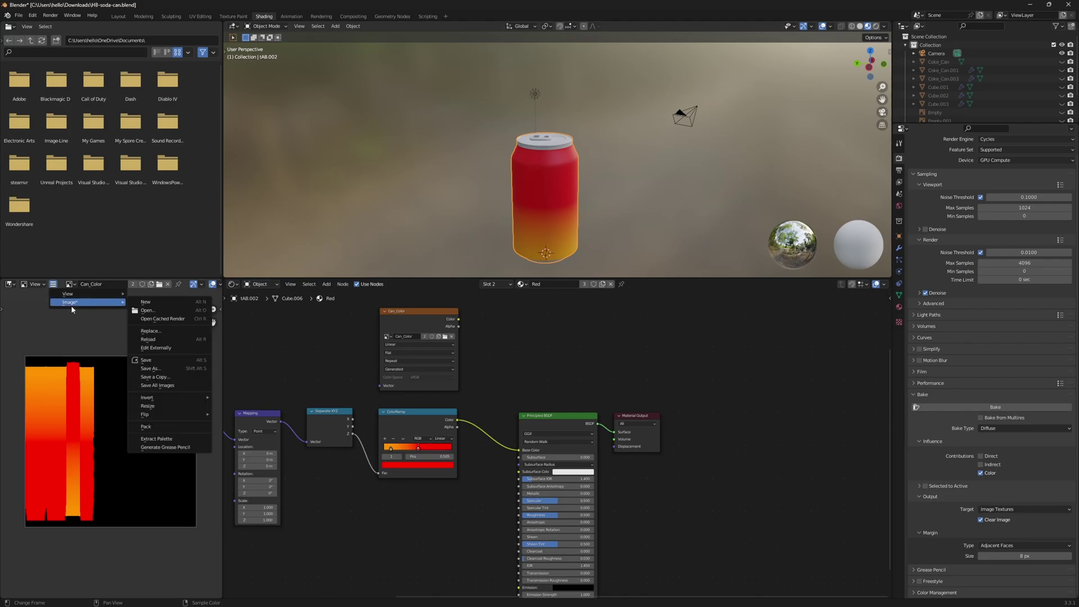
{"action": "left_click", "coordinate": [172, 369]}
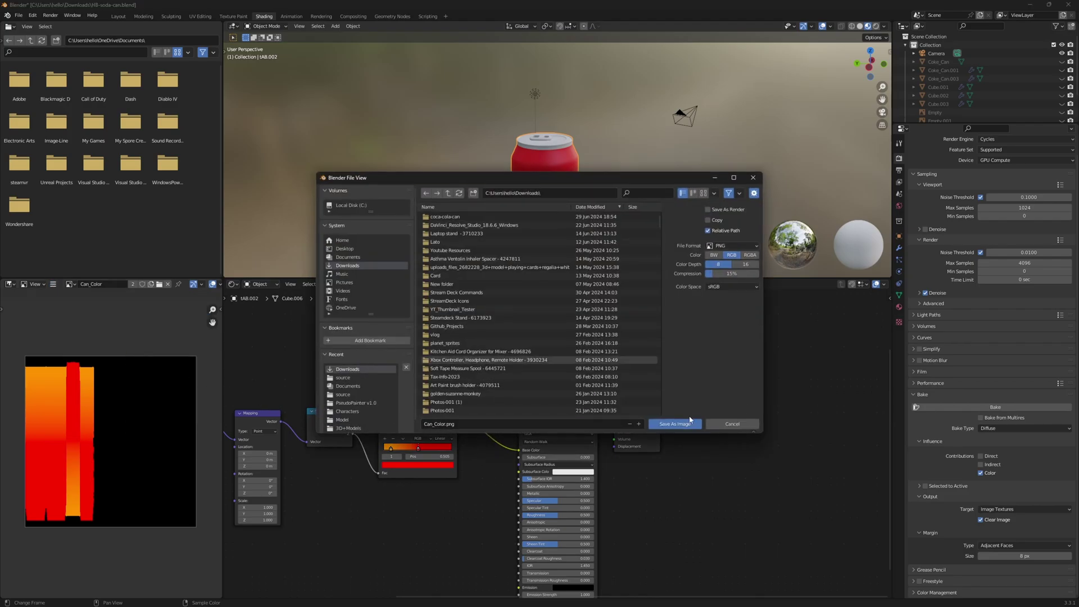
{"action": "left_click", "coordinate": [674, 424]}
{"action": "scroll", "coordinate": [496, 491], "scroll_direction": "down", "scroll_amount": 1}
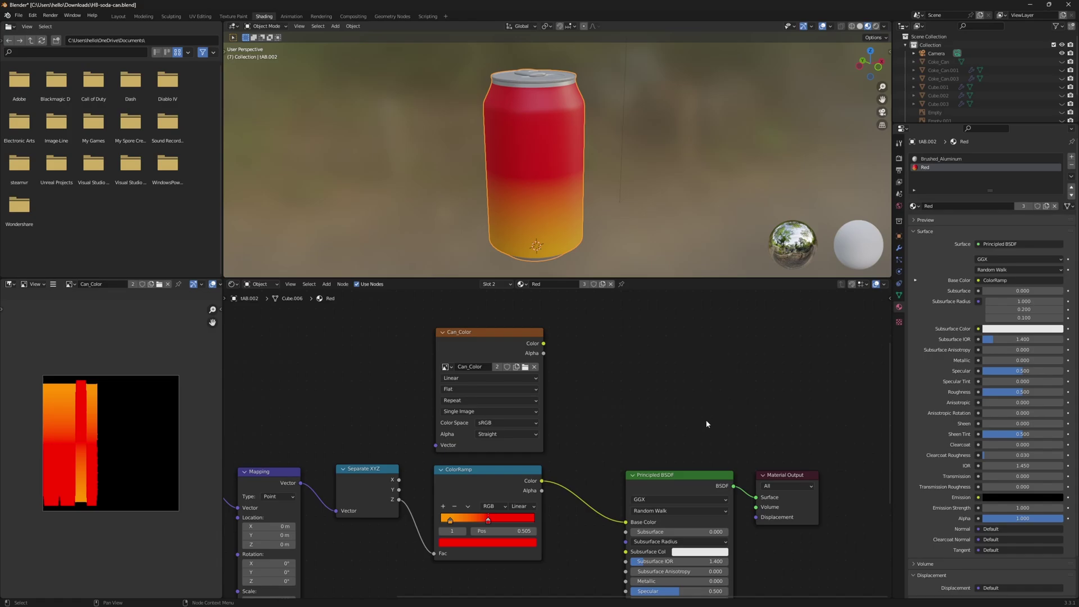
Step: Add an Image Texture node above the Principled BSDF in the Red material
{"action": "middle_click_drag", "start_coordinate": [750, 416], "coordinate": [673, 423]}
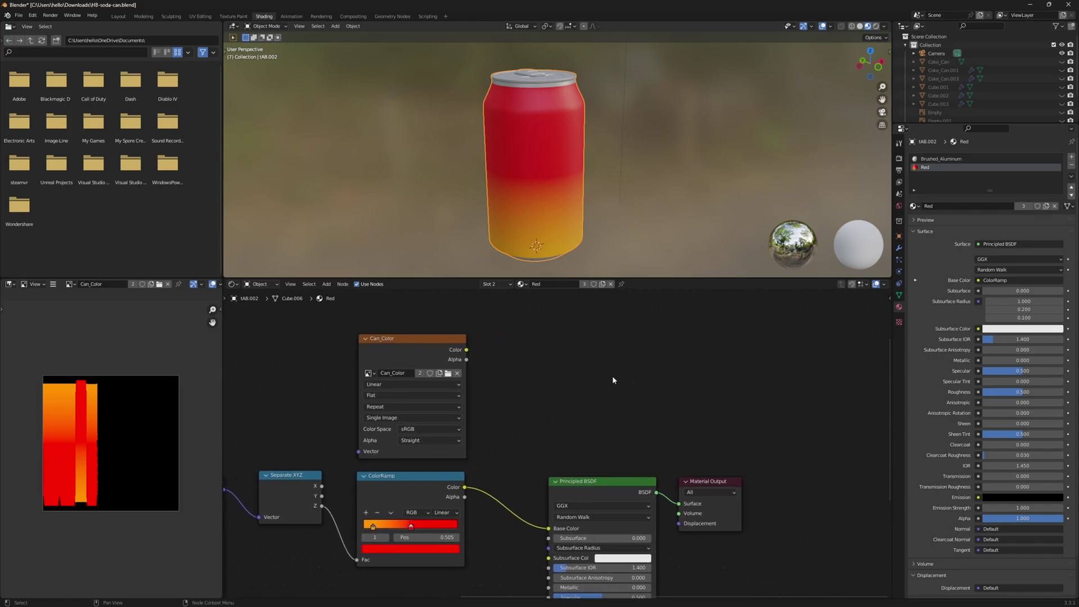
{"action": "key", "text": "shift+a"}
{"action": "left_click", "coordinate": [614, 379]}
{"action": "type", "text": "image"}
{"action": "key", "text": "Return"}
{"action": "left_click", "coordinate": [561, 336]}
{"action": "scroll", "coordinate": [585, 348], "scroll_direction": "up", "scroll_amount": 3}
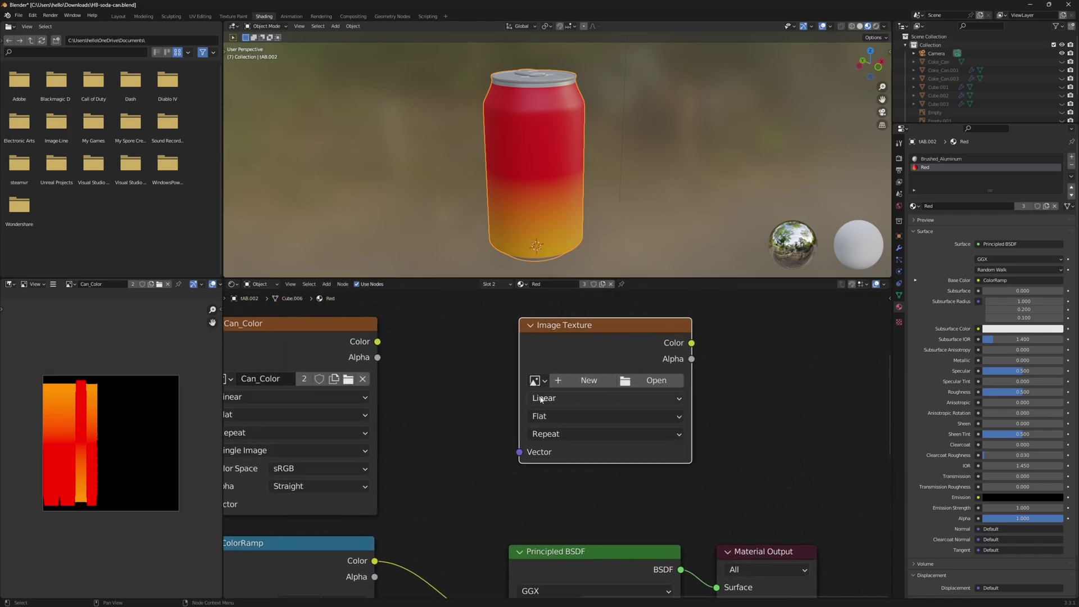
Step: Create a new image named Can_Body_Metal in the added Image Texture node
{"action": "left_click", "coordinate": [589, 381]}
{"action": "left_click", "coordinate": [592, 396]}
{"action": "type", "text": "Can_Body_Metal"}
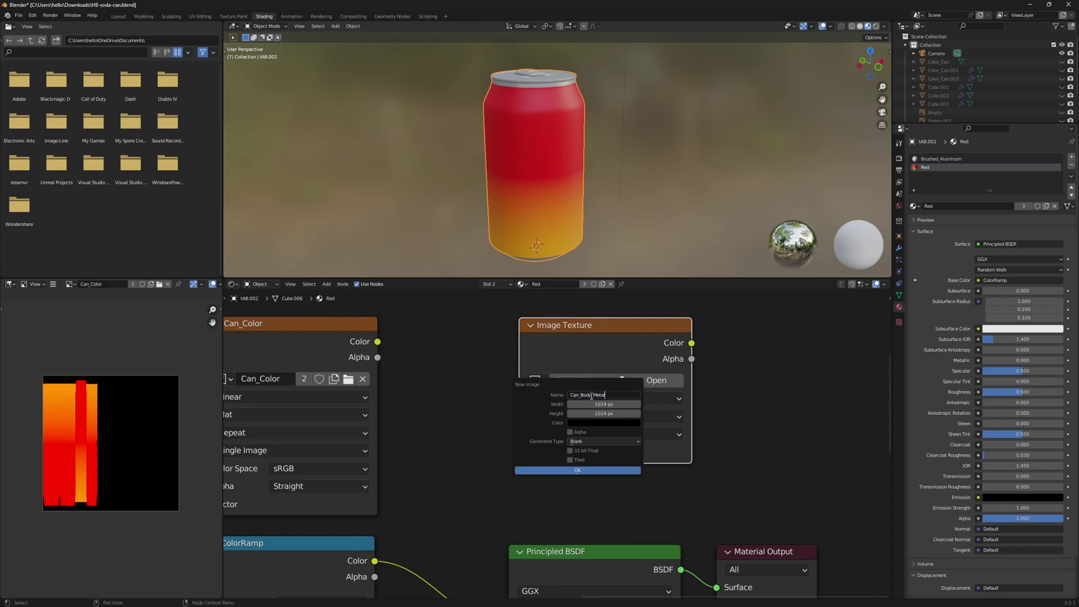
{"action": "left_click", "coordinate": [607, 471]}
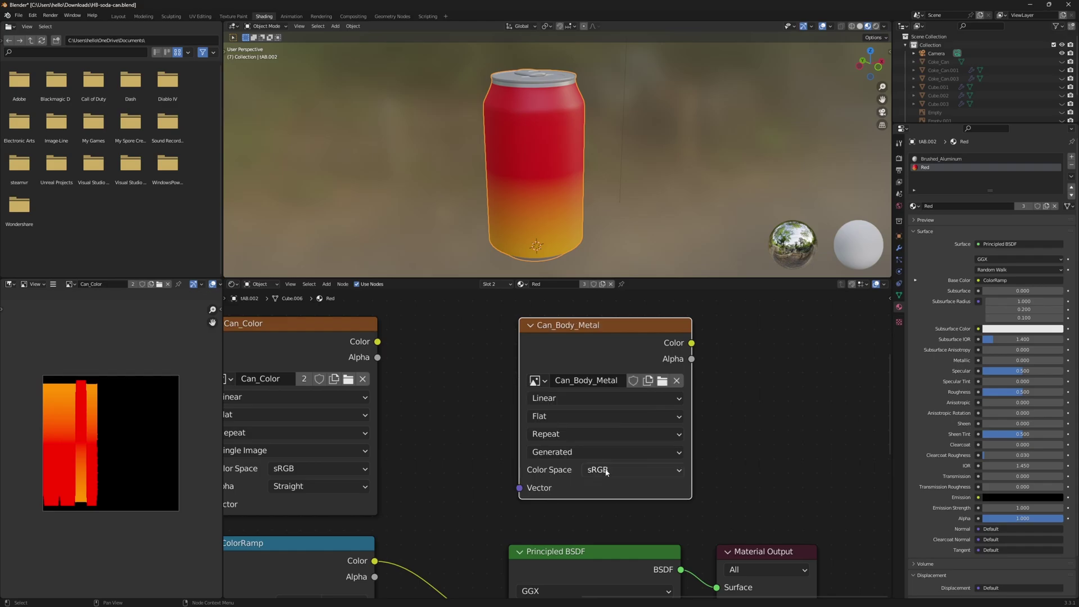
{"action": "left_click", "coordinate": [569, 507]}
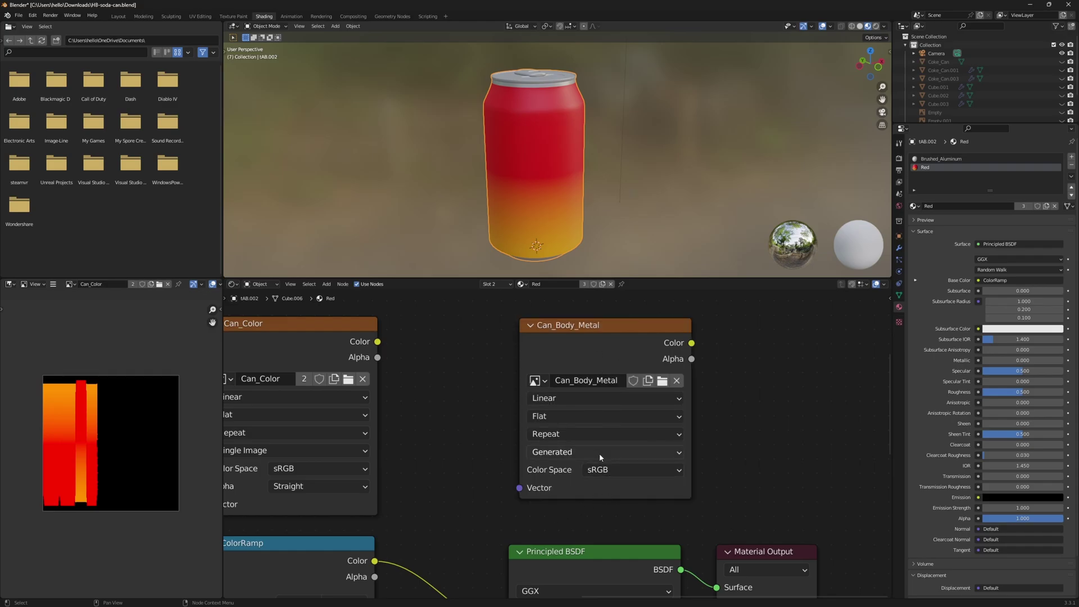
Step: Copy the Can_Body_Metal texture node into the Brushed_Aluminum material, above its Principled BSDF
{"action": "left_click", "coordinate": [603, 351]}
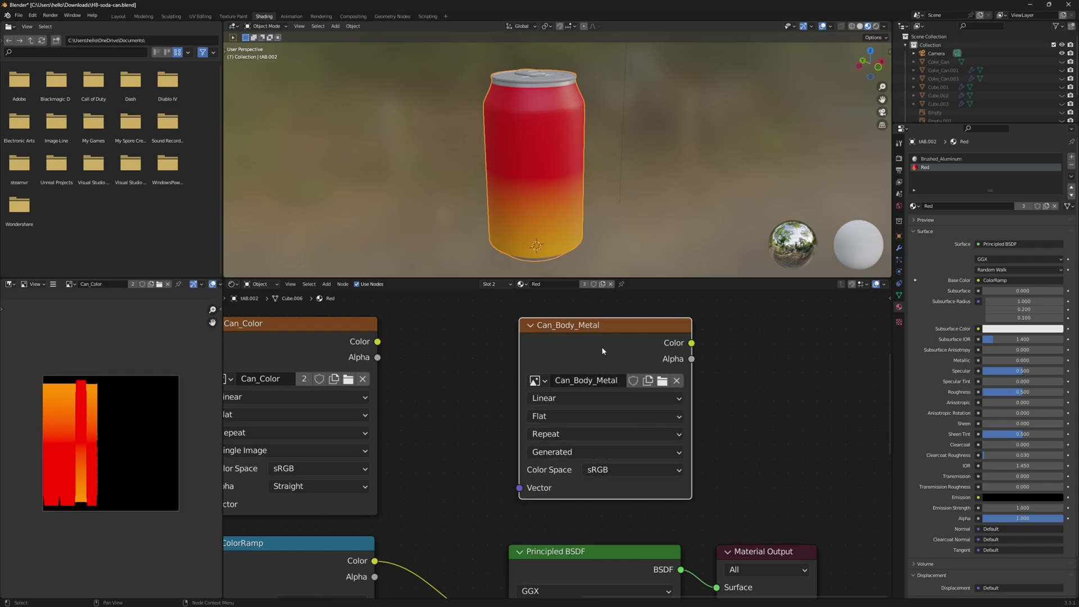
{"action": "left_click", "coordinate": [956, 160]}
{"action": "key", "text": "ctrl+v"}
{"action": "mouse_move", "coordinate": [617, 373]}
{"action": "middle_mouse_down"}
{"action": "mouse_move", "coordinate": [617, 542]}
{"action": "mouse_move", "coordinate": [580, 309]}
{"action": "middle_mouse_up"}
{"action": "scroll", "coordinate": [615, 520], "scroll_direction": "up", "scroll_amount": 1}
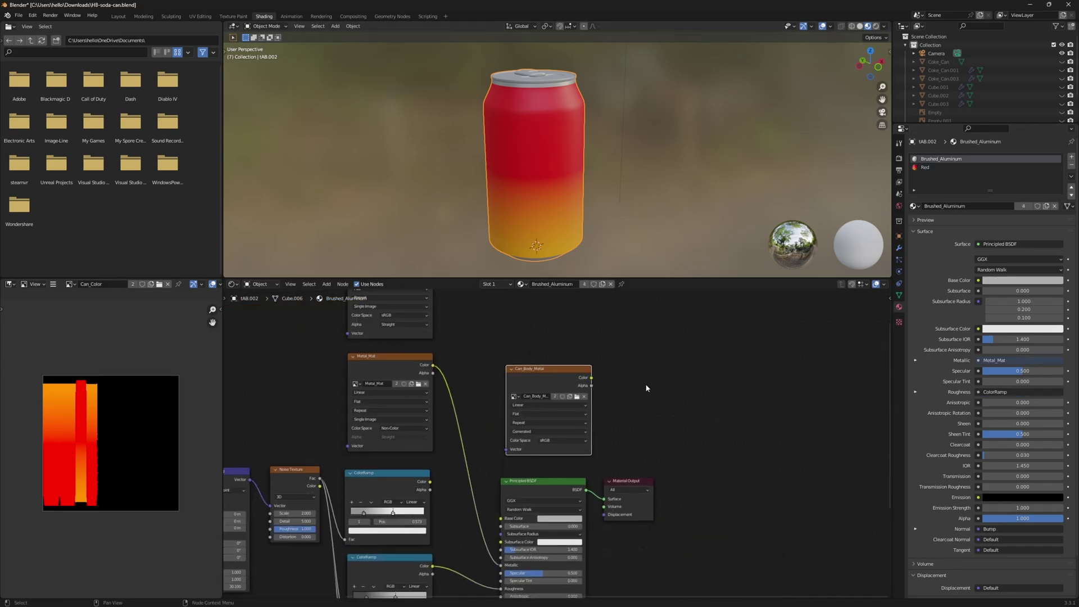
{"action": "scroll", "coordinate": [643, 386], "scroll_direction": "up", "scroll_amount": 3}
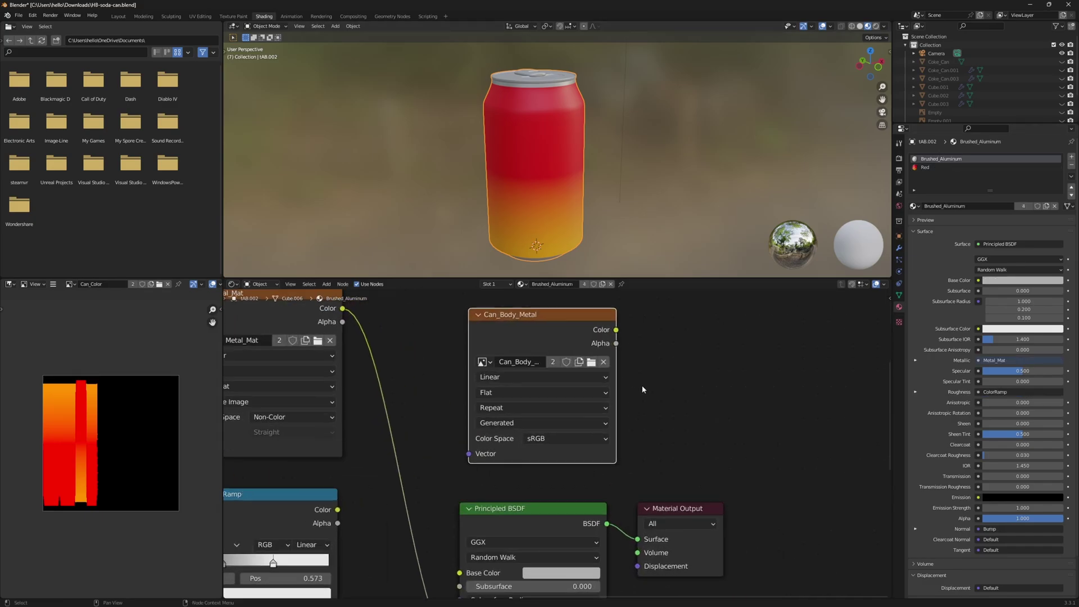
Step: Add a white RGB node to the Red material and connect its Color to the Material Output's Surface
{"action": "left_click", "coordinate": [925, 167]}
{"action": "scroll", "coordinate": [542, 460], "scroll_direction": "down", "scroll_amount": 3}
{"action": "middle_click_drag", "start_coordinate": [661, 450], "coordinate": [737, 361]}
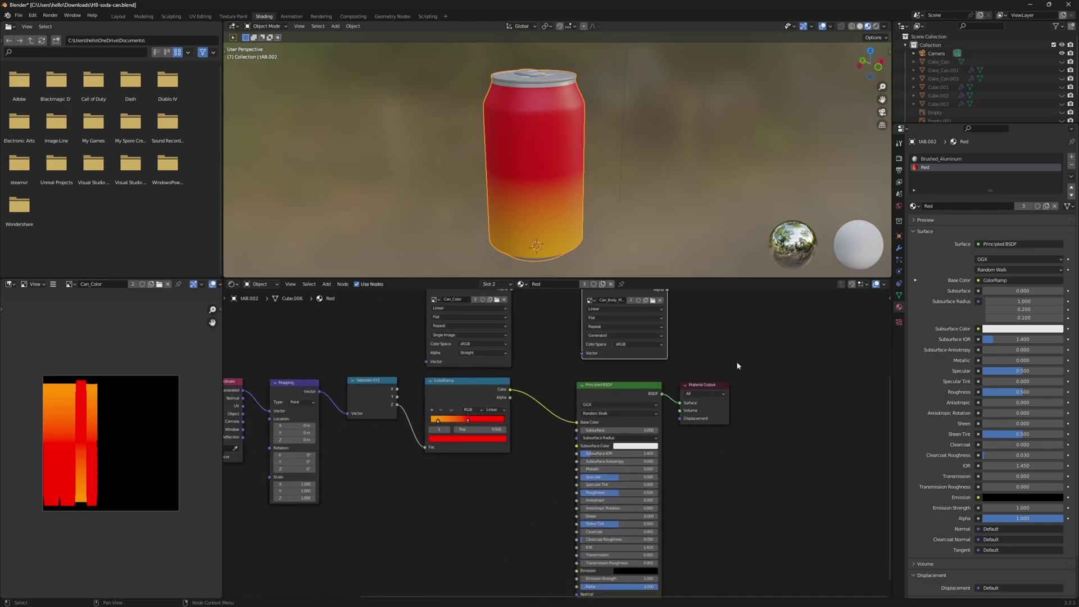
{"action": "scroll", "coordinate": [566, 453], "scroll_direction": "up", "scroll_amount": 2}
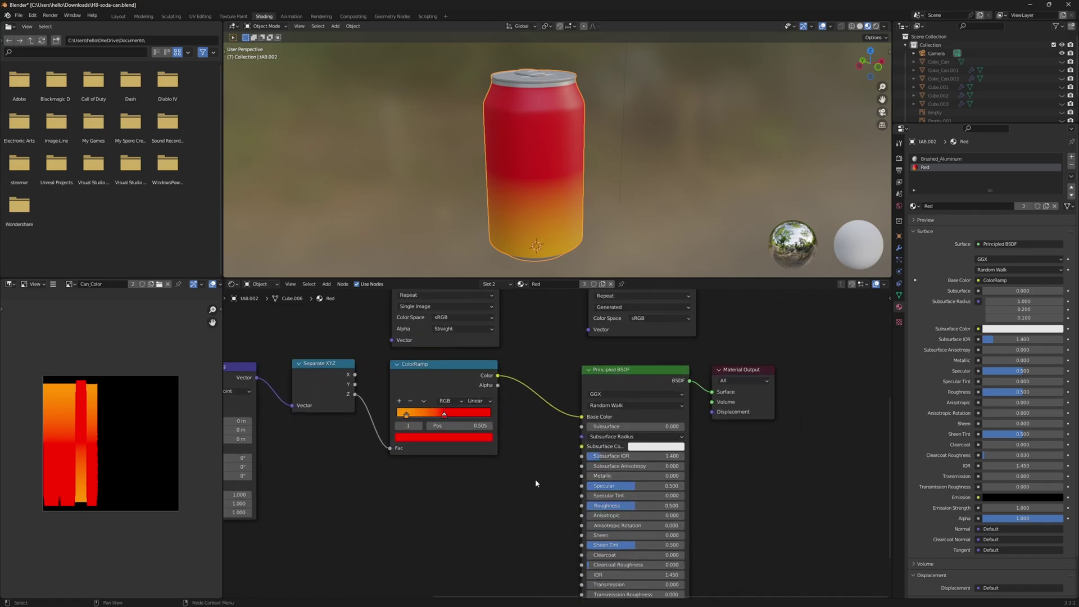
{"action": "middle_click_drag", "start_coordinate": [422, 509], "coordinate": [508, 456]}
{"action": "key", "text": "shift+a"}
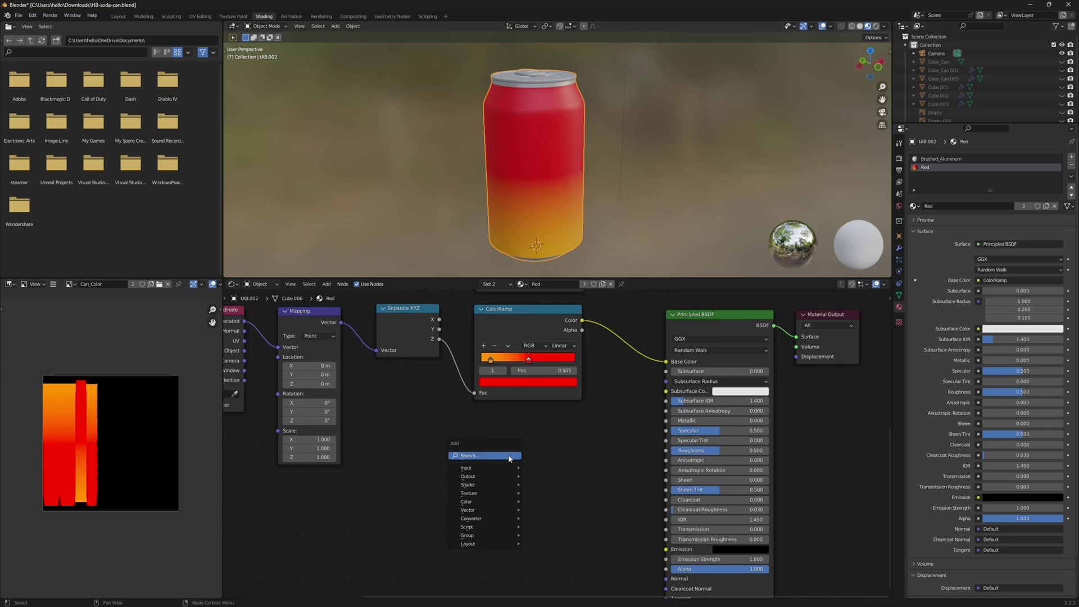
{"action": "left_click", "coordinate": [509, 458]}
{"action": "type", "text": "rgb"}
{"action": "key", "text": "Return"}
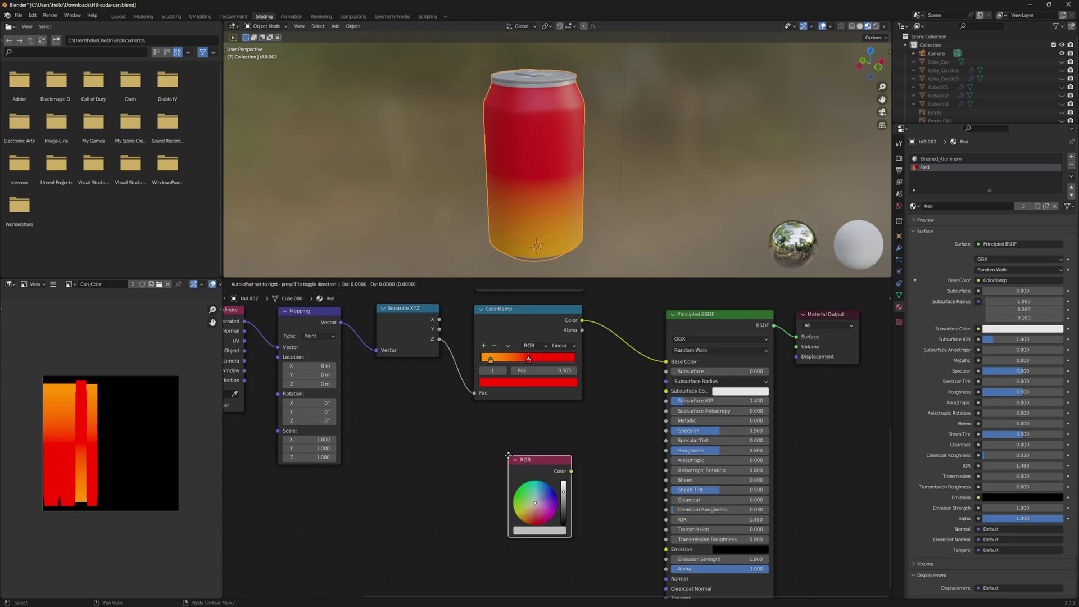
{"action": "left_click", "coordinate": [495, 449]}
{"action": "left_click_drag", "start_coordinate": [548, 483], "coordinate": [799, 337]}
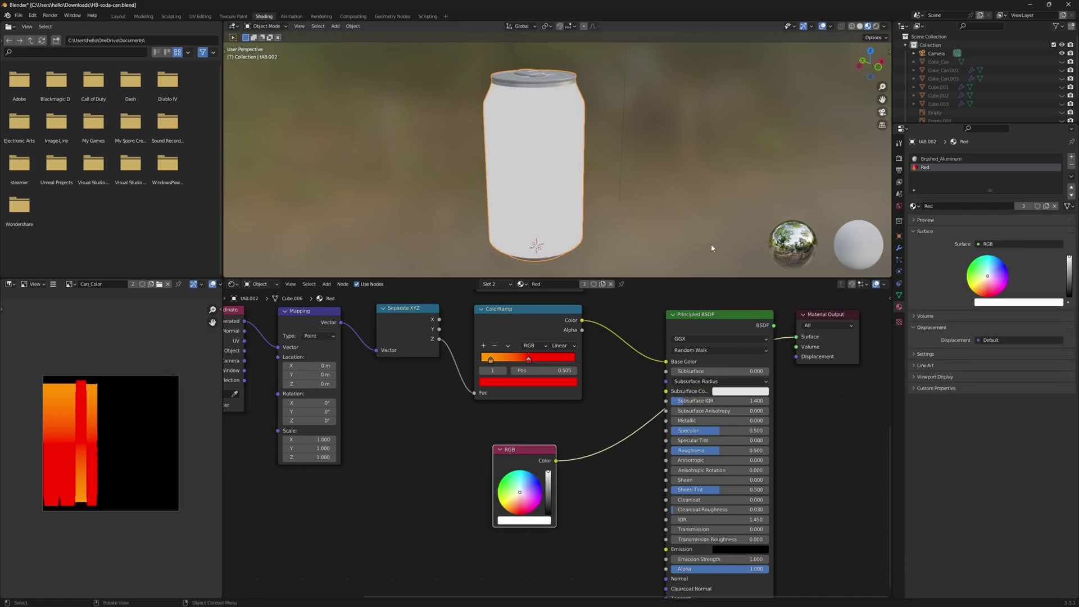
{"action": "middle_click_drag", "start_coordinate": [540, 191], "coordinate": [571, 210]}
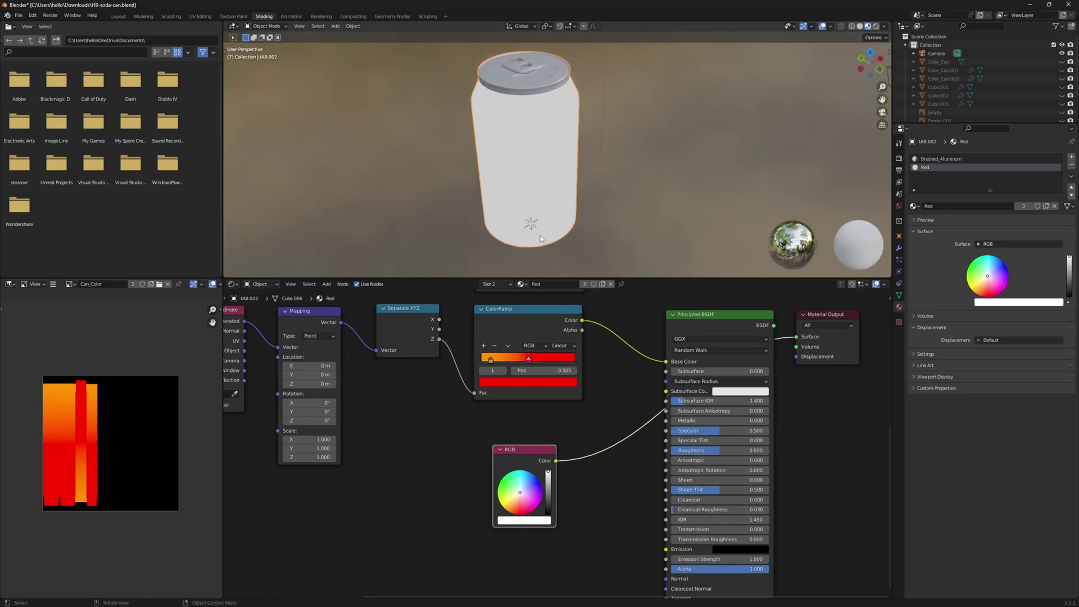
Step: Make the Can_Body_Metal texture node active and display its image in the image editor
{"action": "scroll", "coordinate": [639, 337], "scroll_direction": "down", "scroll_amount": 5}
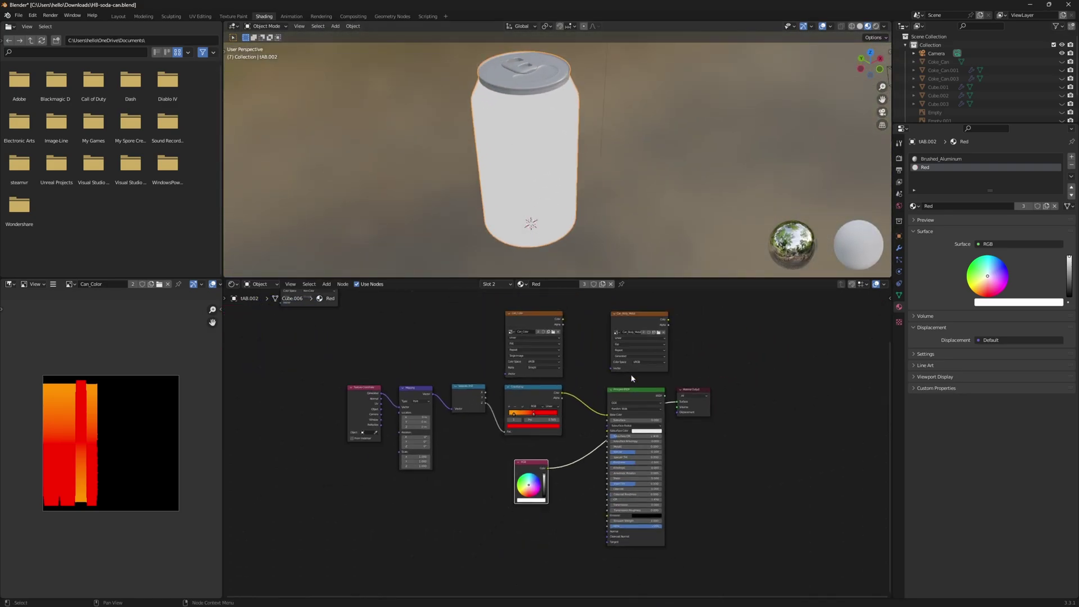
{"action": "scroll", "coordinate": [713, 367], "scroll_direction": "up", "scroll_amount": 5}
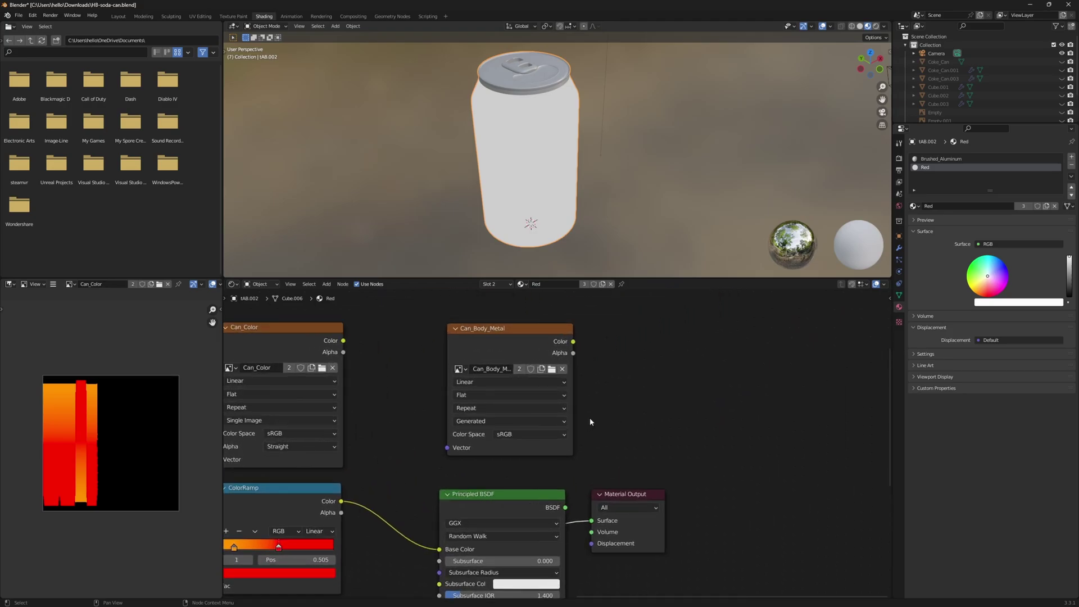
{"action": "left_click", "coordinate": [531, 341]}
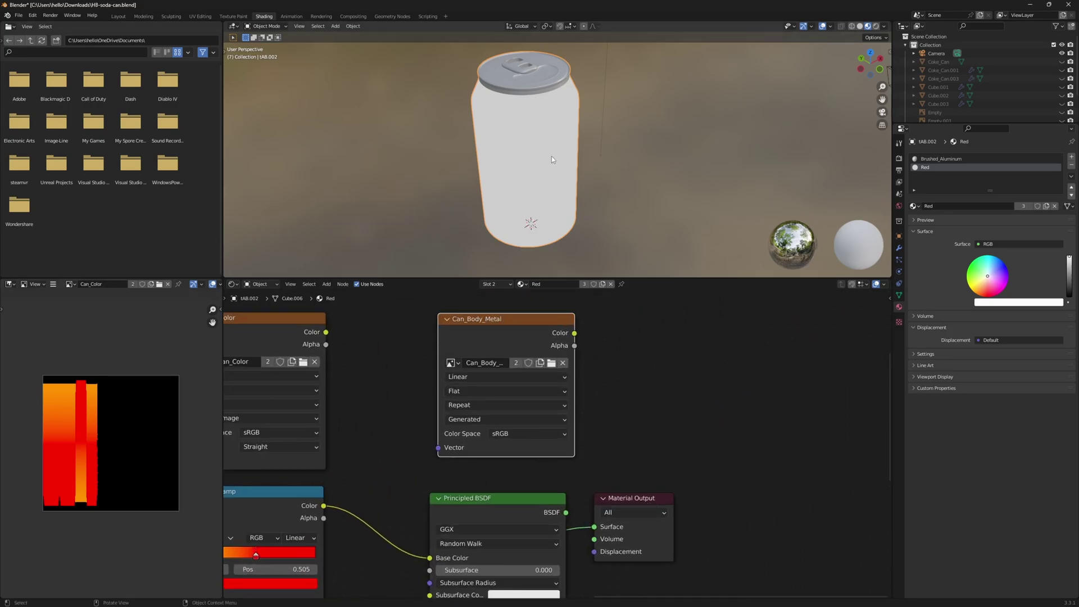
{"action": "left_click", "coordinate": [72, 285]}
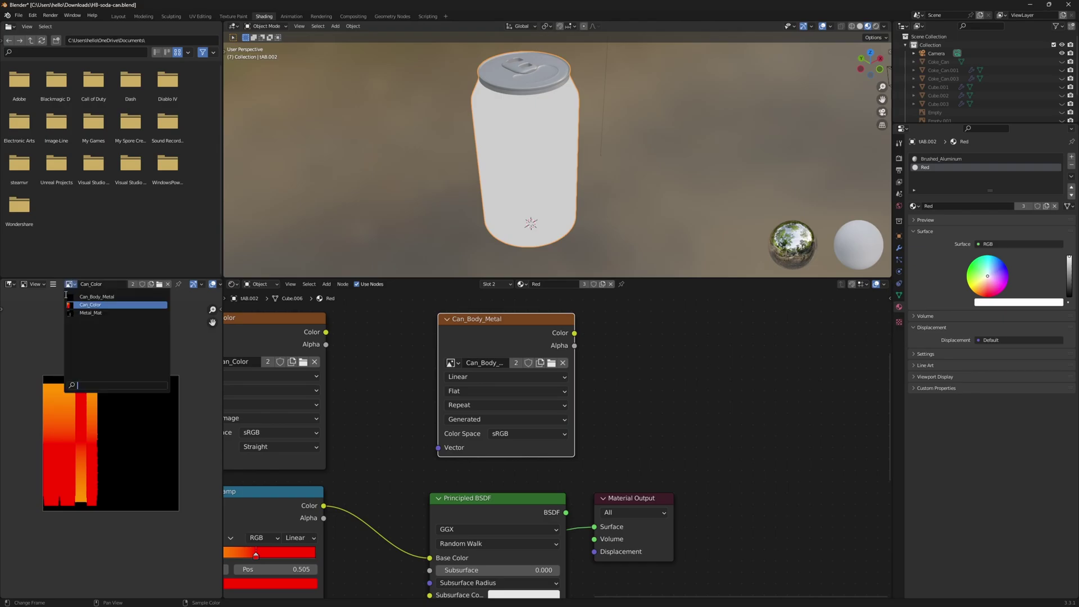
{"action": "left_click", "coordinate": [82, 302]}
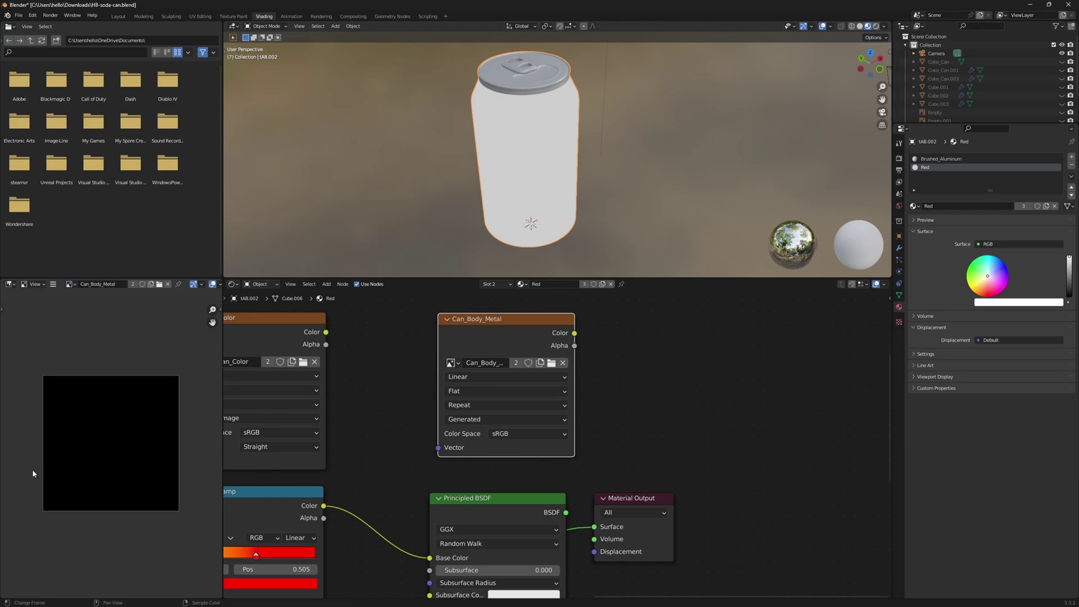
Step: Try baking the Diffuse pass into the Can_Body_Metal image
{"action": "left_click", "coordinate": [899, 160]}
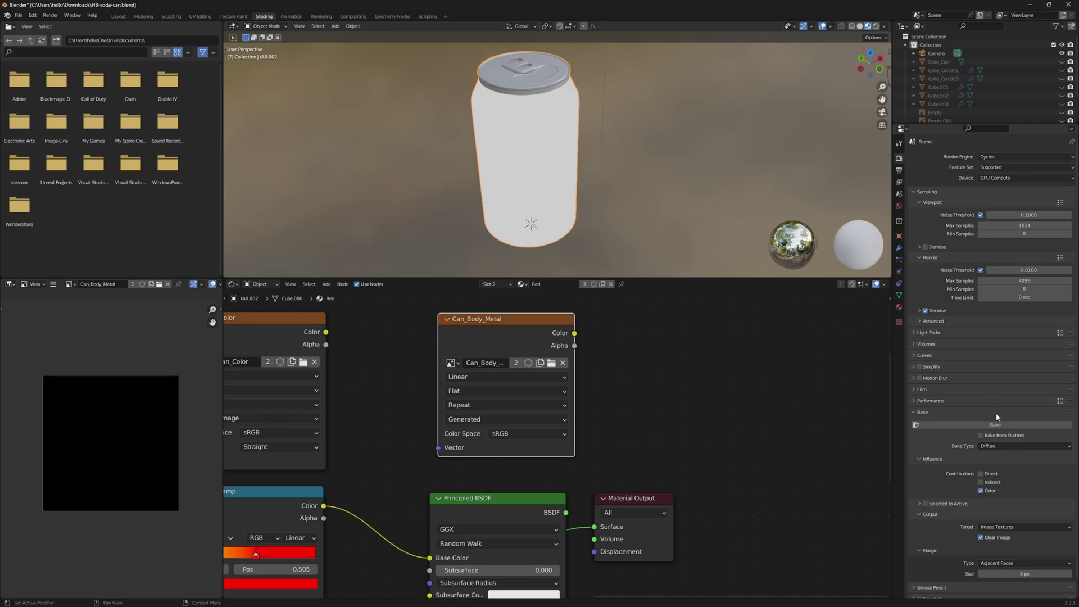
{"action": "scroll", "coordinate": [986, 481], "scroll_direction": "down", "scroll_amount": 1}
{"action": "left_click", "coordinate": [967, 409]}
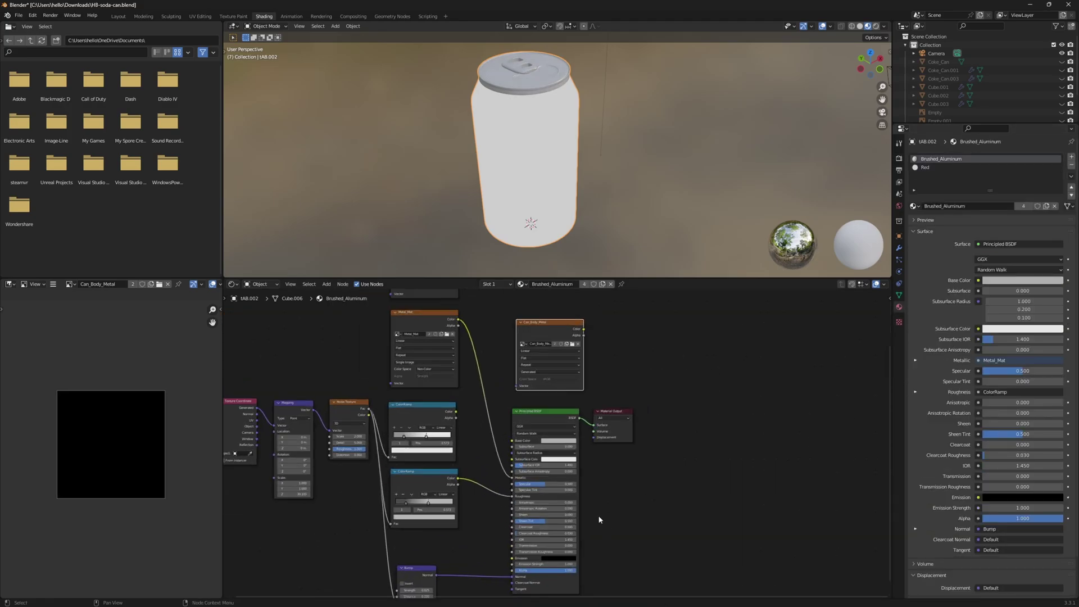
Step: Check the Brushed_Aluminum node setup and reconnect the RGB node's Color to the Red material's Surface output
{"action": "scroll", "coordinate": [598, 515], "scroll_direction": "up", "scroll_amount": 3}
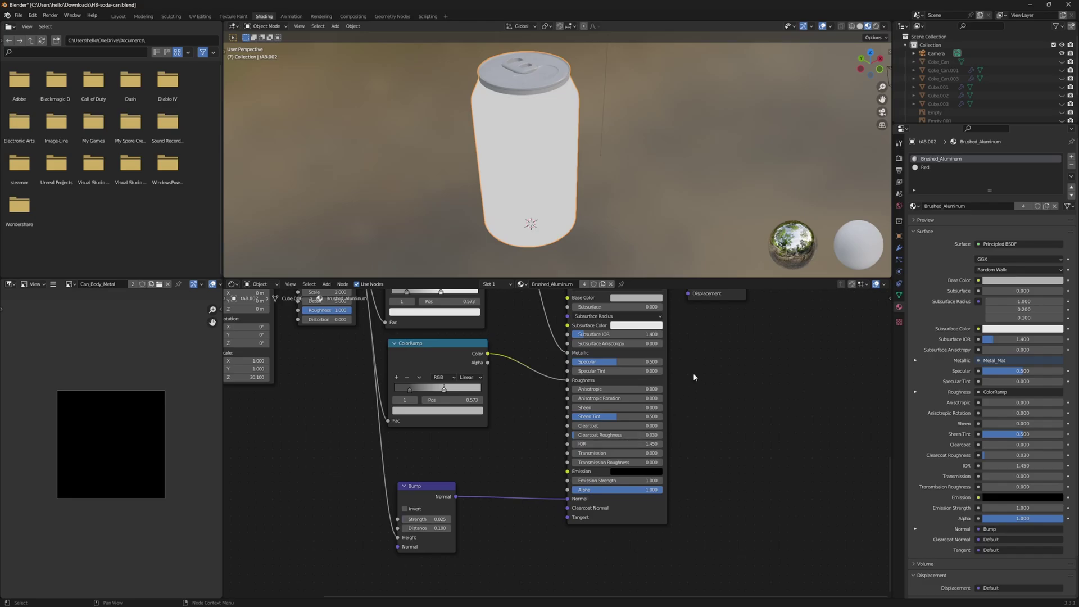
{"action": "scroll", "coordinate": [693, 378], "scroll_direction": "down", "scroll_amount": 4}
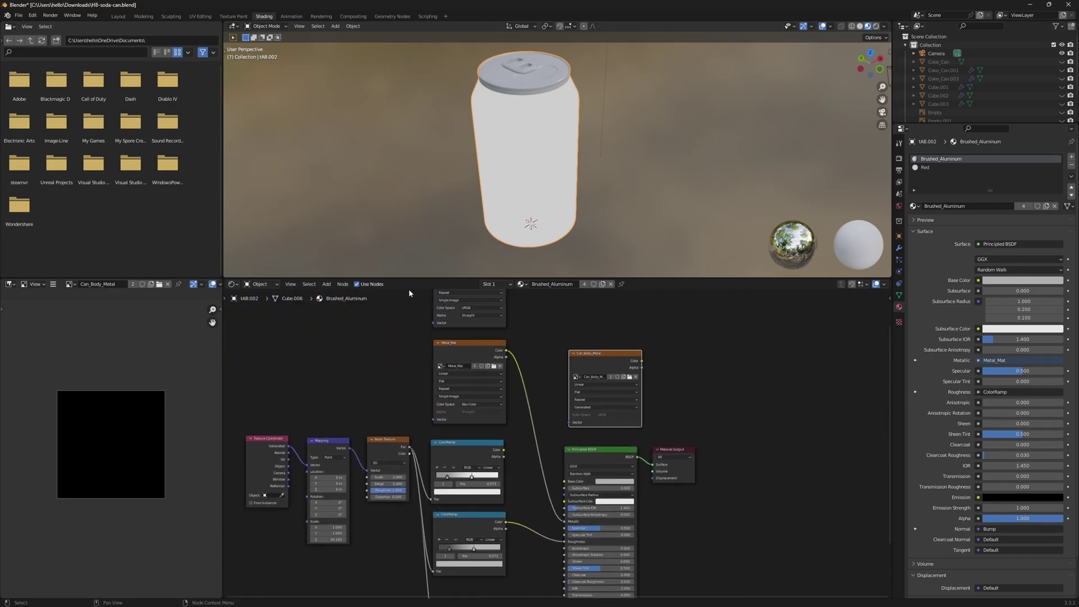
{"action": "scroll", "coordinate": [500, 479], "scroll_direction": "up", "scroll_amount": 4}
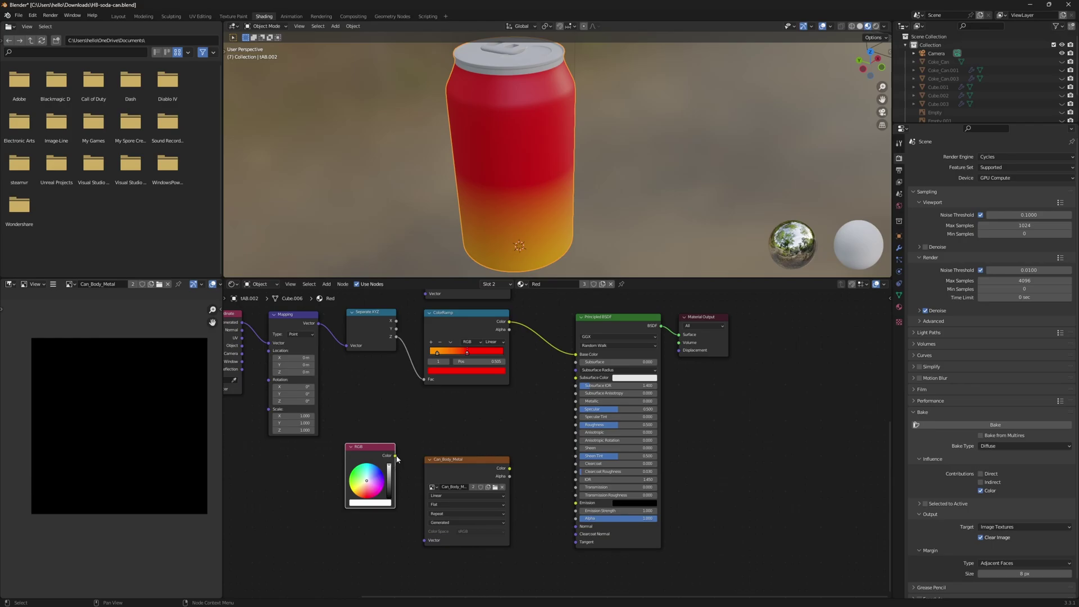
{"action": "left_click_drag", "start_coordinate": [396, 456], "coordinate": [680, 334]}
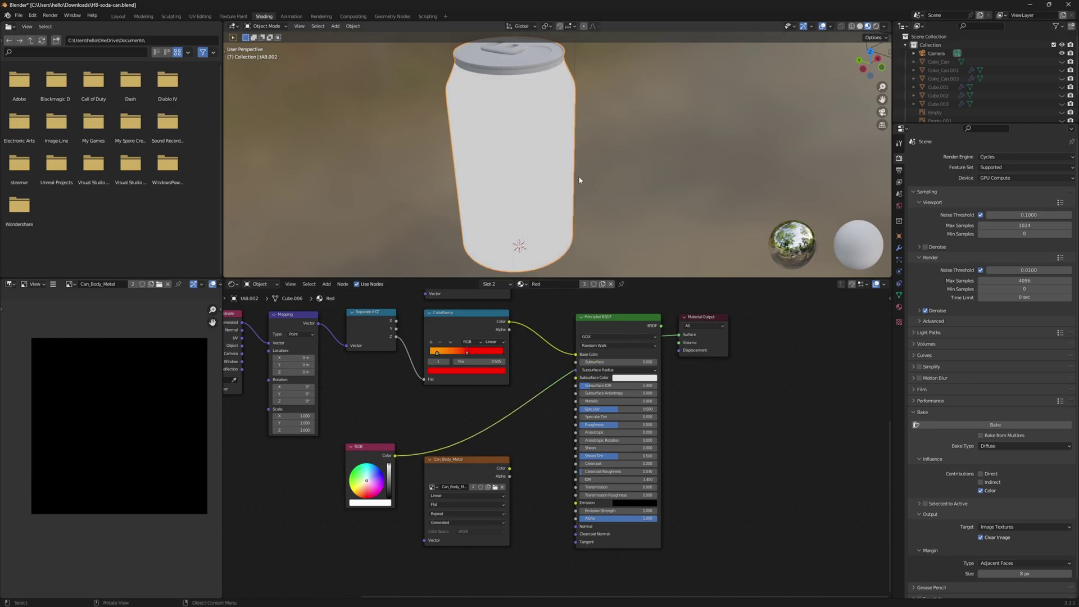
{"action": "middle_click_drag", "start_coordinate": [580, 180], "coordinate": [511, 196]}
Step: Set the bake type to Emit and bake into the Can_Body_Metal image with its texture node active
{"action": "left_click", "coordinate": [470, 465]}
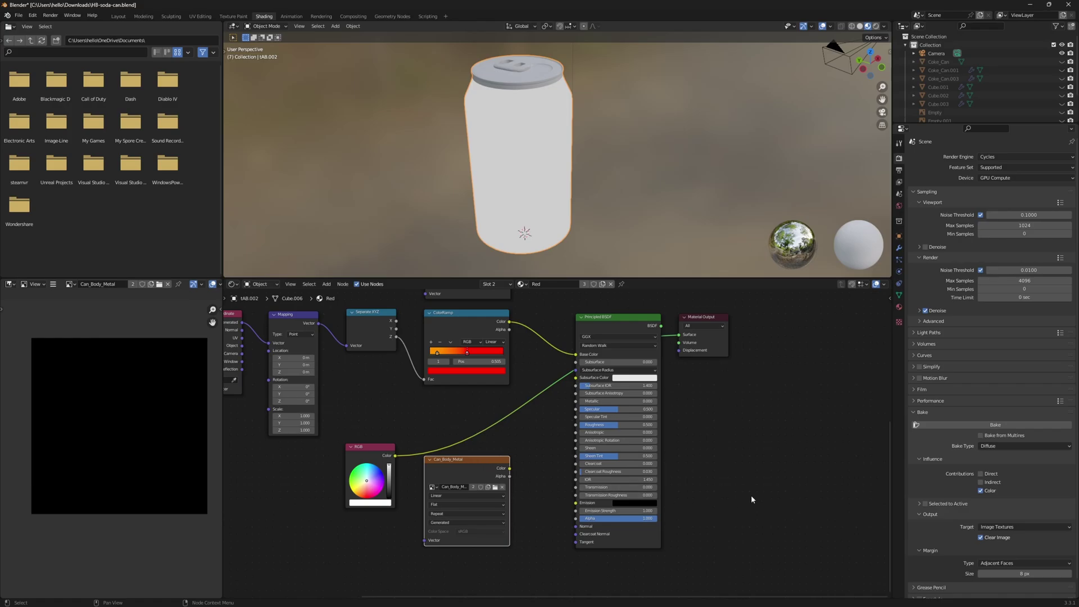
{"action": "left_click", "coordinate": [998, 454]}
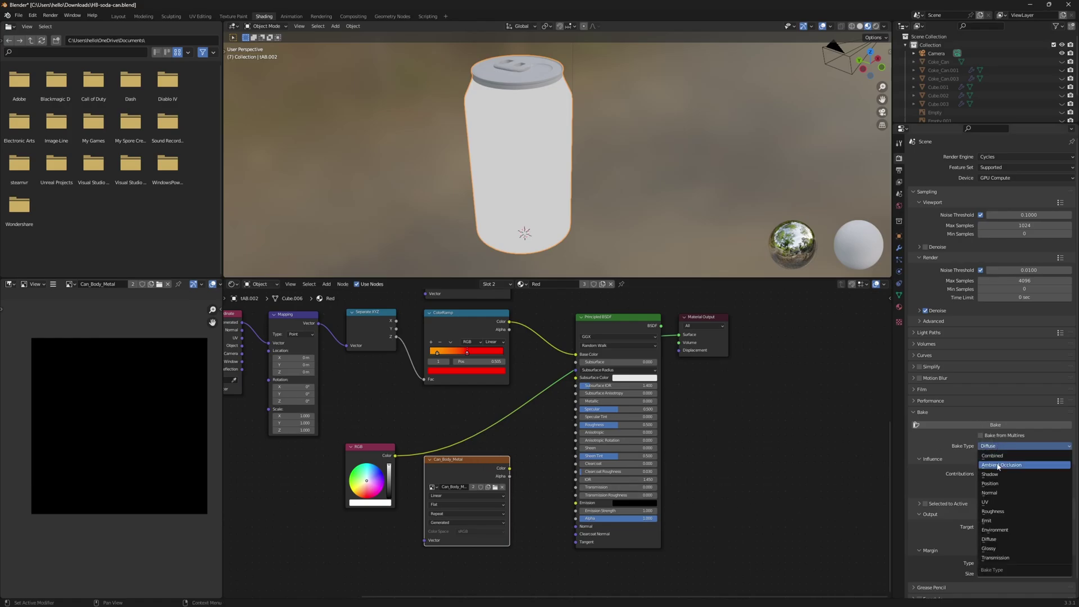
{"action": "left_click", "coordinate": [997, 517]}
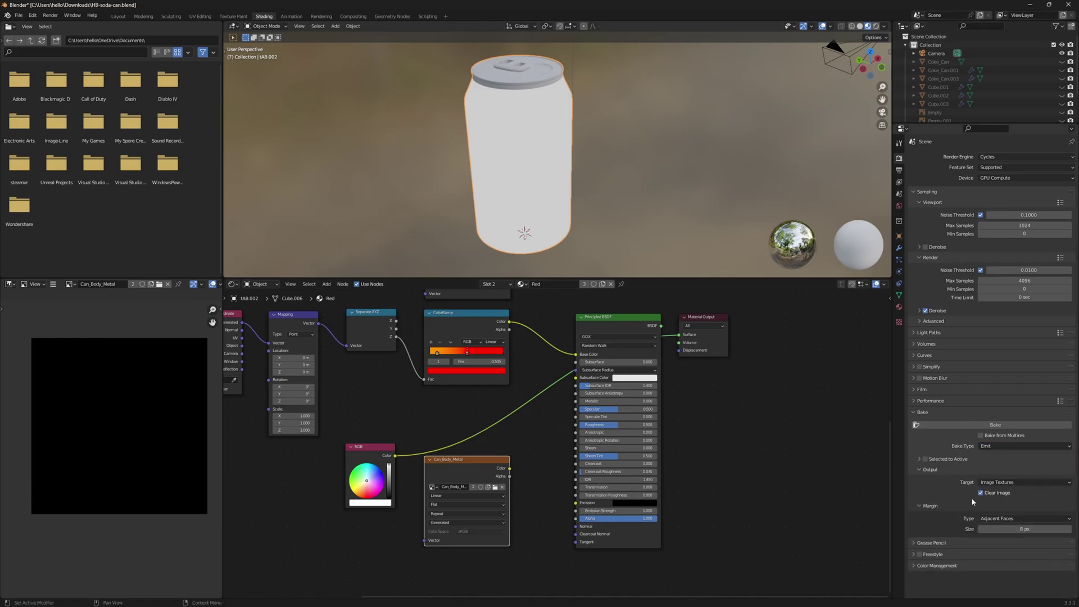
{"action": "left_click", "coordinate": [967, 425]}
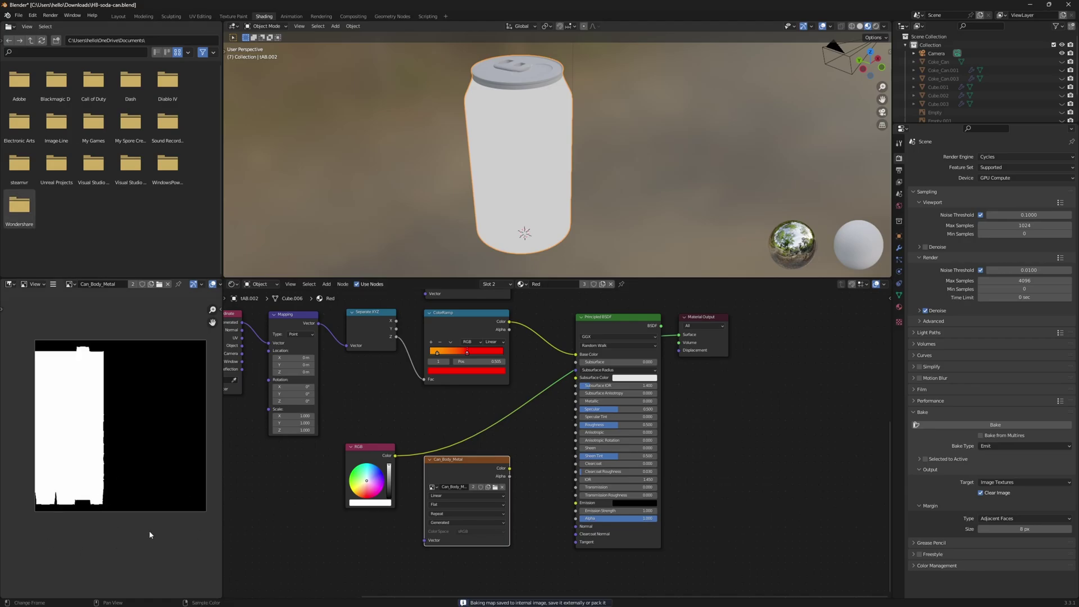
Step: Connect Can_Body_Metal's Color to the Red material's Metallic input and delete the RGB node
{"action": "left_click_drag", "start_coordinate": [509, 468], "coordinate": [576, 403]}
{"action": "middle_click_drag", "start_coordinate": [568, 202], "coordinate": [552, 188]}
{"action": "left_click", "coordinate": [366, 460]}
{"action": "key", "text": "x"}
Step: Save the baked Can_Body_Metal image as Can_Body_Metal.png in the Downloads folder
{"action": "left_click", "coordinate": [53, 283]}
{"action": "mouse_move", "coordinate": [79, 303]}
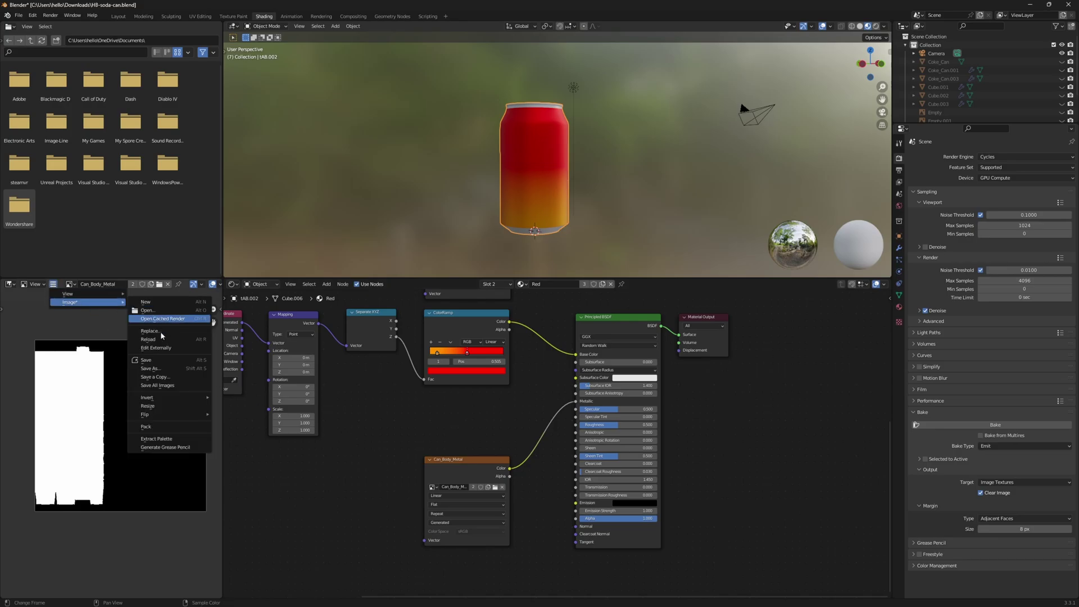
{"action": "left_click", "coordinate": [176, 369]}
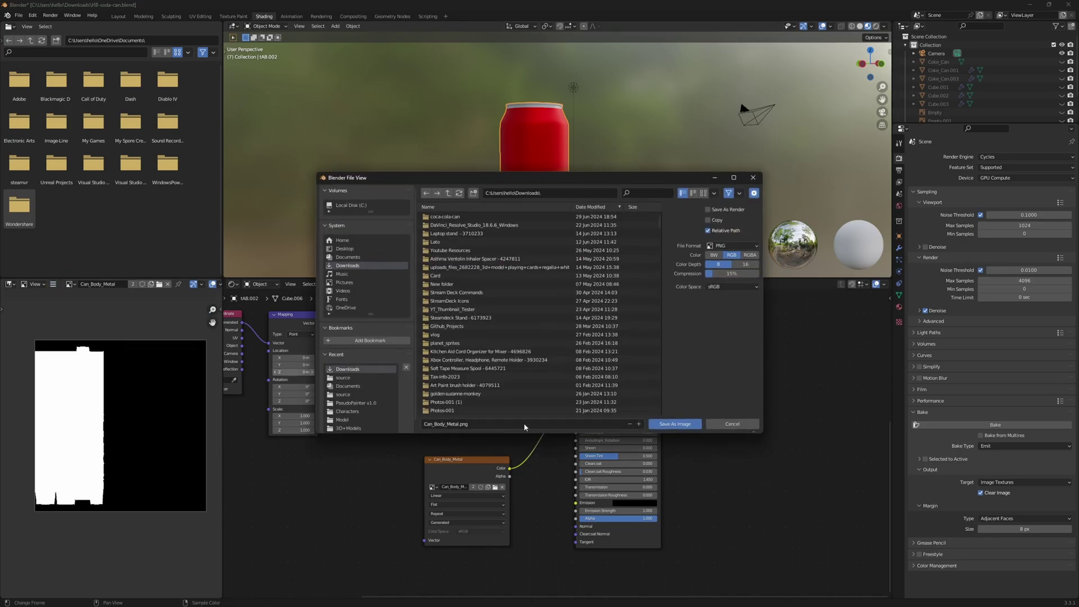
{"action": "left_click", "coordinate": [675, 427]}
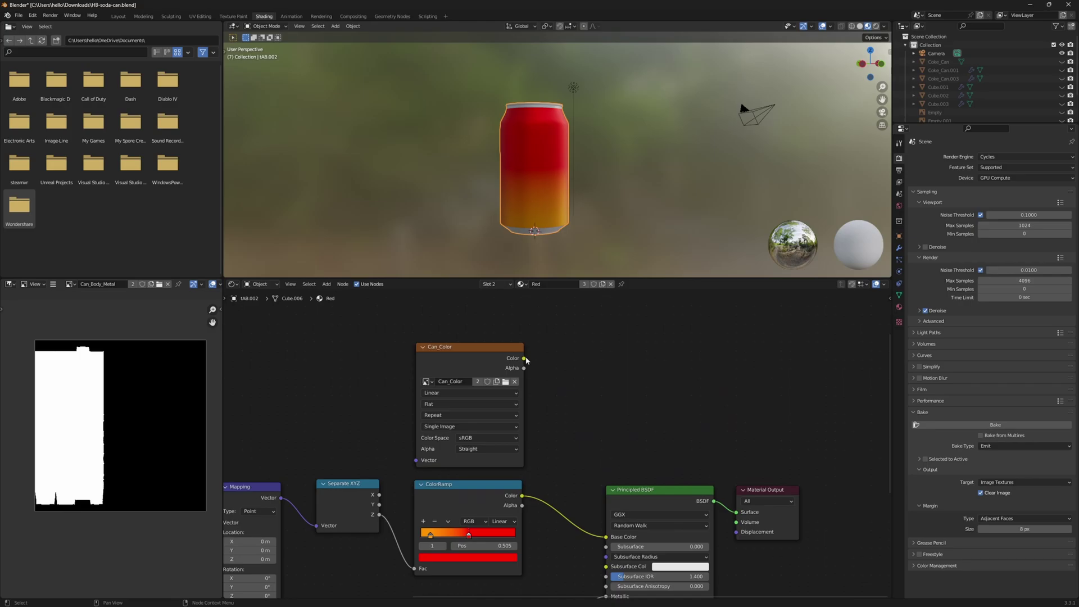
Step: Connect the Can_Color texture to the Base Color of the Red material's Principled BSDF
{"action": "left_click_drag", "start_coordinate": [524, 358], "coordinate": [606, 537]}
{"action": "scroll", "coordinate": [555, 508], "scroll_direction": "down", "scroll_amount": 1}
{"action": "scroll", "coordinate": [547, 477], "scroll_direction": "down", "scroll_amount": 3}
{"action": "middle_click_drag", "start_coordinate": [555, 509], "coordinate": [542, 477]}
{"action": "scroll", "coordinate": [560, 478], "scroll_direction": "up", "scroll_amount": 2}
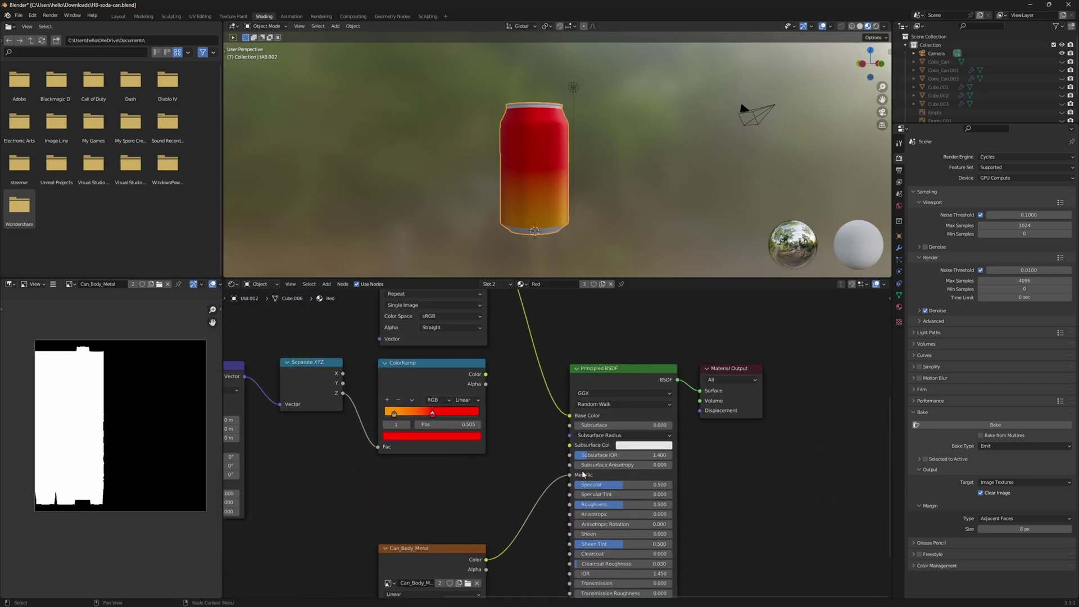
{"action": "scroll", "coordinate": [562, 445], "scroll_direction": "down", "scroll_amount": 6}
Step: Reconnect the Metal_Mat texture's Color to the Metallic input in the Brushed_Aluminum material
{"action": "left_click", "coordinate": [899, 307]}
{"action": "left_click", "coordinate": [929, 159]}
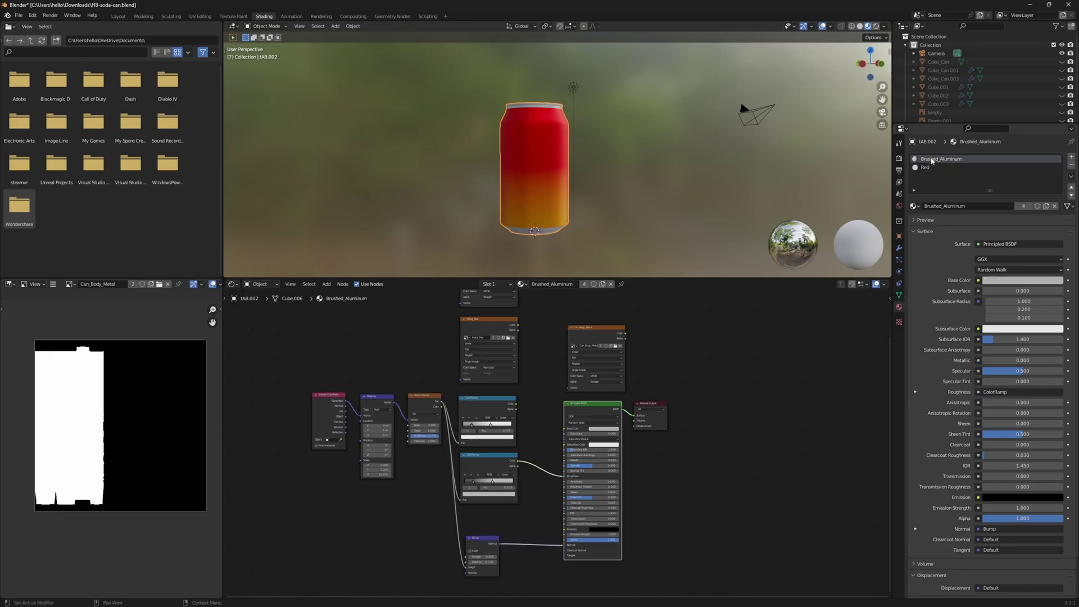
{"action": "scroll", "coordinate": [615, 337], "scroll_direction": "down", "scroll_amount": 2}
{"action": "middle_click_drag", "start_coordinate": [615, 337], "coordinate": [626, 392]}
{"action": "left_click_drag", "start_coordinate": [626, 393], "coordinate": [442, 323]}
{"action": "left_click_drag", "start_coordinate": [517, 337], "coordinate": [425, 352]}
{"action": "middle_click_drag", "start_coordinate": [590, 540], "coordinate": [636, 524]}
{"action": "scroll", "coordinate": [546, 382], "scroll_direction": "up", "scroll_amount": 7}
{"action": "left_click_drag", "start_coordinate": [540, 337], "coordinate": [620, 575]}
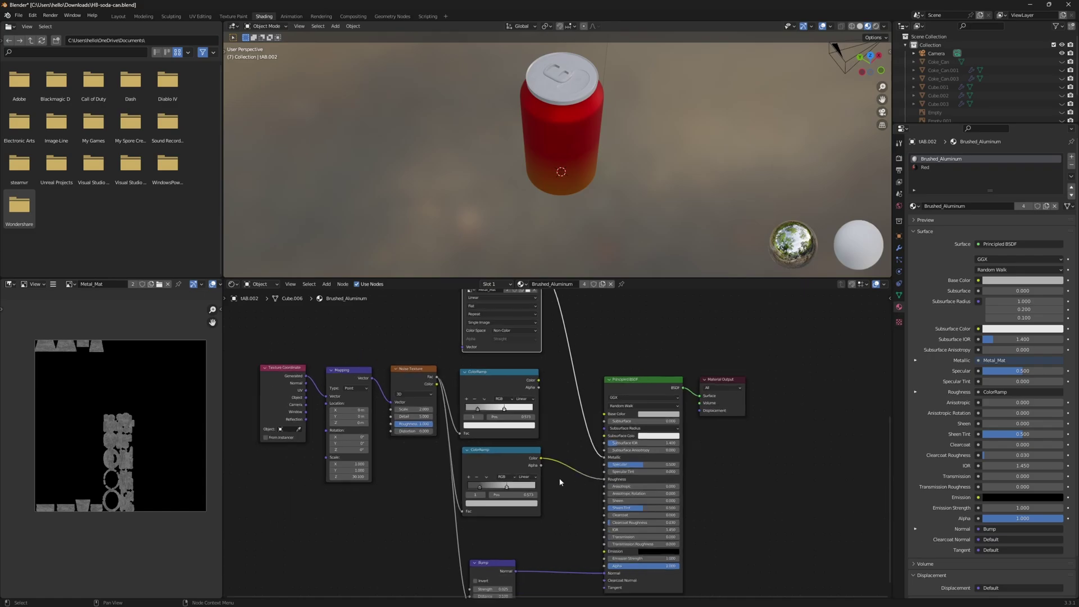
{"action": "scroll", "coordinate": [559, 478], "scroll_direction": "down", "scroll_amount": 2}
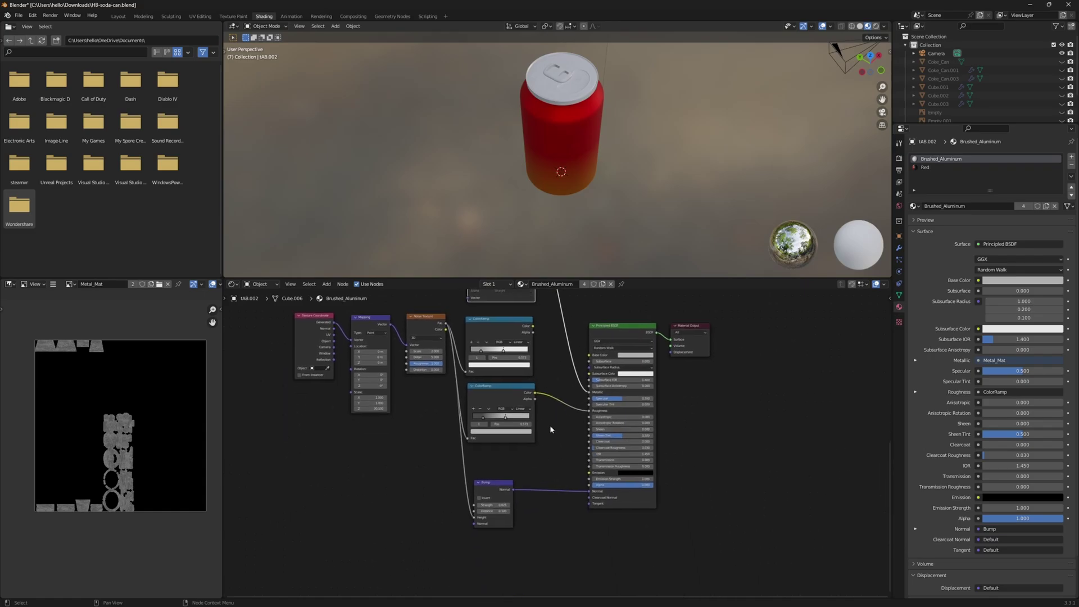
{"action": "scroll", "coordinate": [575, 494], "scroll_direction": "up", "scroll_amount": 2}
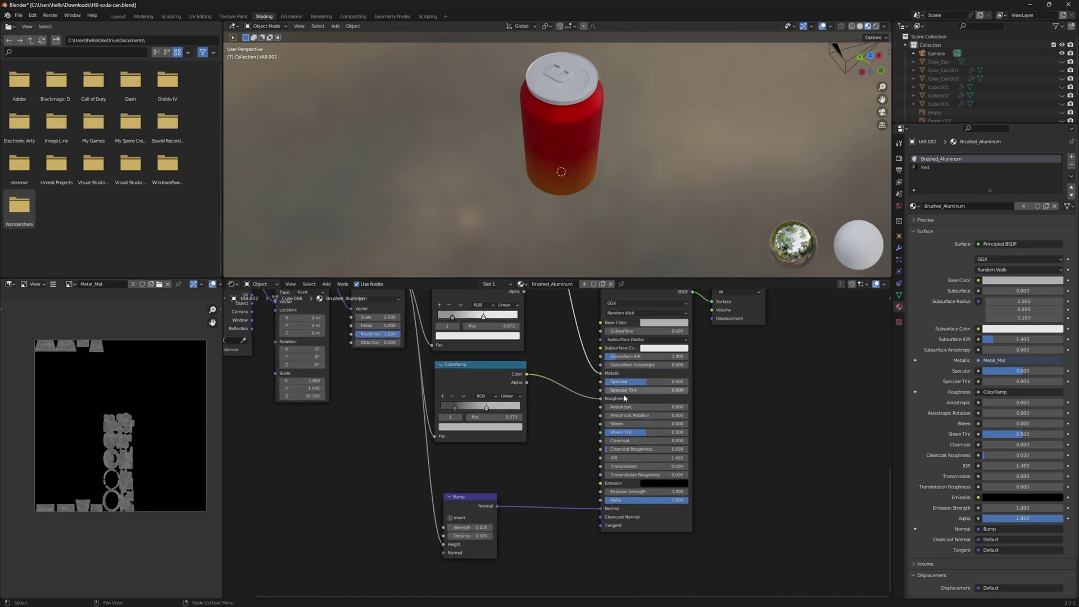
Step: Disconnect the ColorRamp from the Roughness input of the Brushed_Aluminum material's Principled BSDF
{"action": "left_click_drag", "start_coordinate": [601, 399], "coordinate": [574, 509]}
{"action": "middle_click_drag", "start_coordinate": [559, 200], "coordinate": [588, 140]}
{"action": "scroll", "coordinate": [587, 186], "scroll_direction": "up", "scroll_amount": 2}
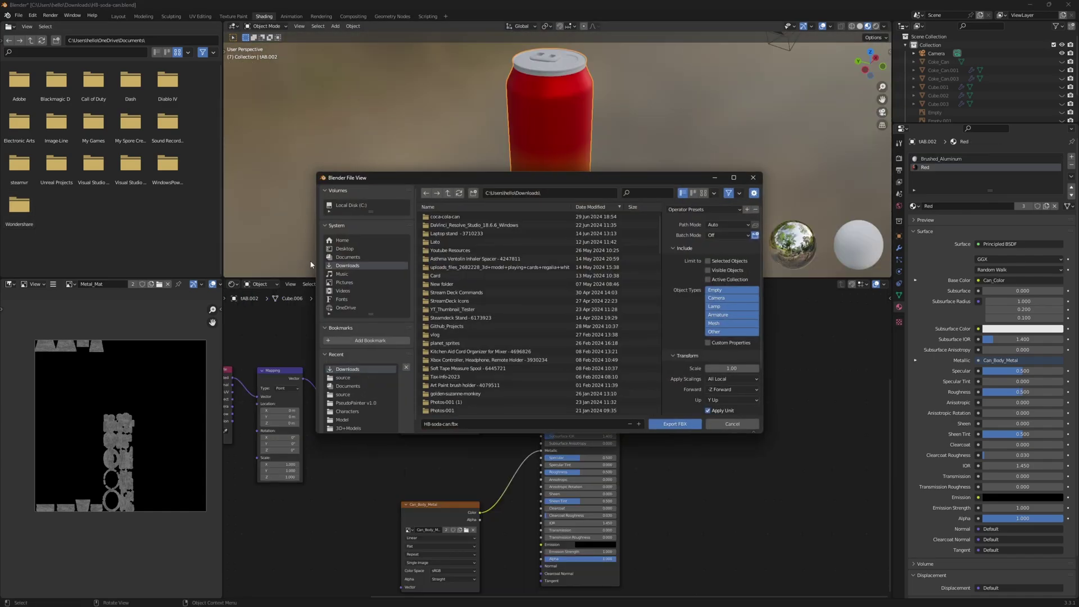
Step: Export the can as HB-soda-can.fbx to the Downloads folder, limited to selected objects and the Mesh object type
{"action": "left_click", "coordinate": [708, 262]}
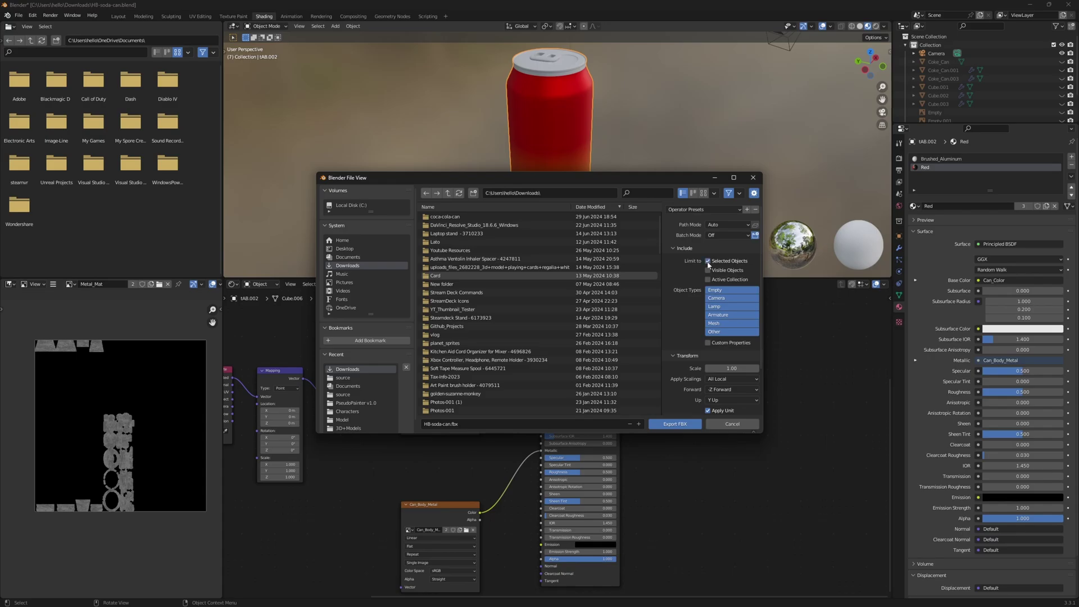
{"action": "left_click", "coordinate": [725, 291]}
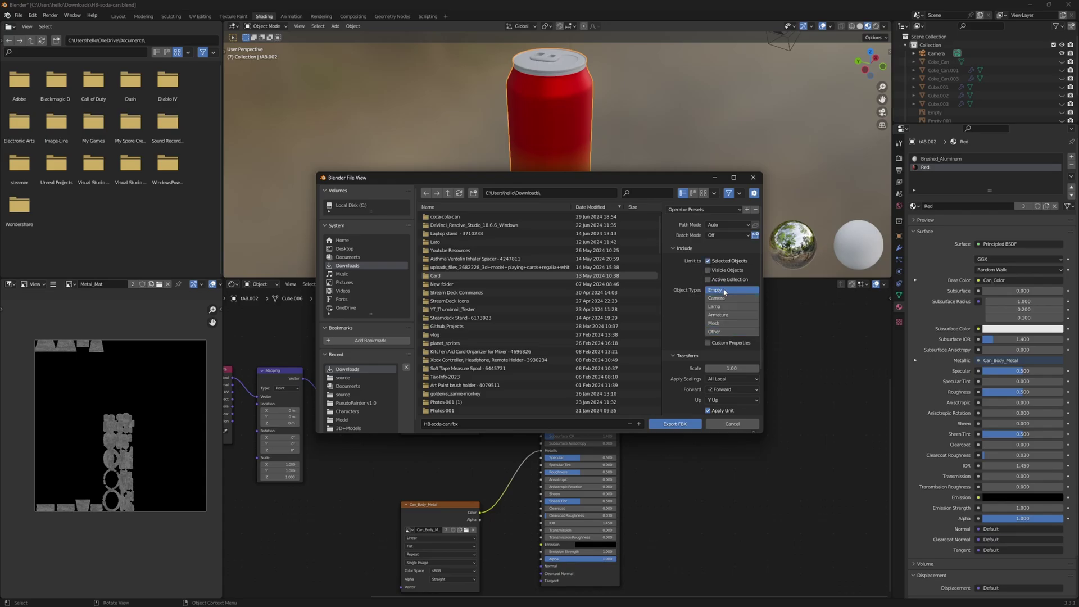
{"action": "left_click", "coordinate": [728, 324]}
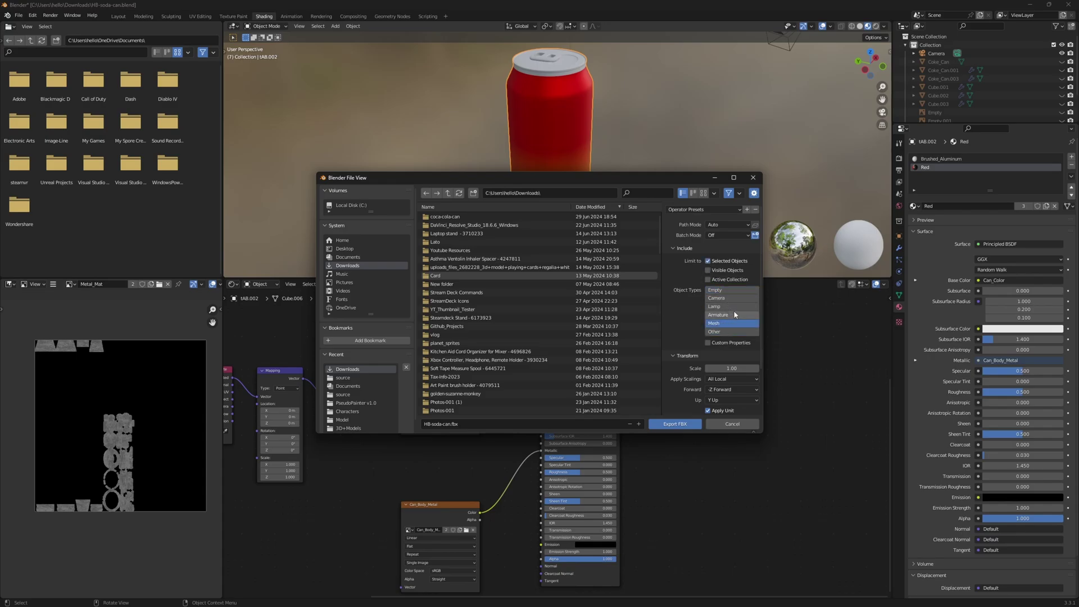
{"action": "scroll", "coordinate": [733, 327], "scroll_direction": "down", "scroll_amount": 3}
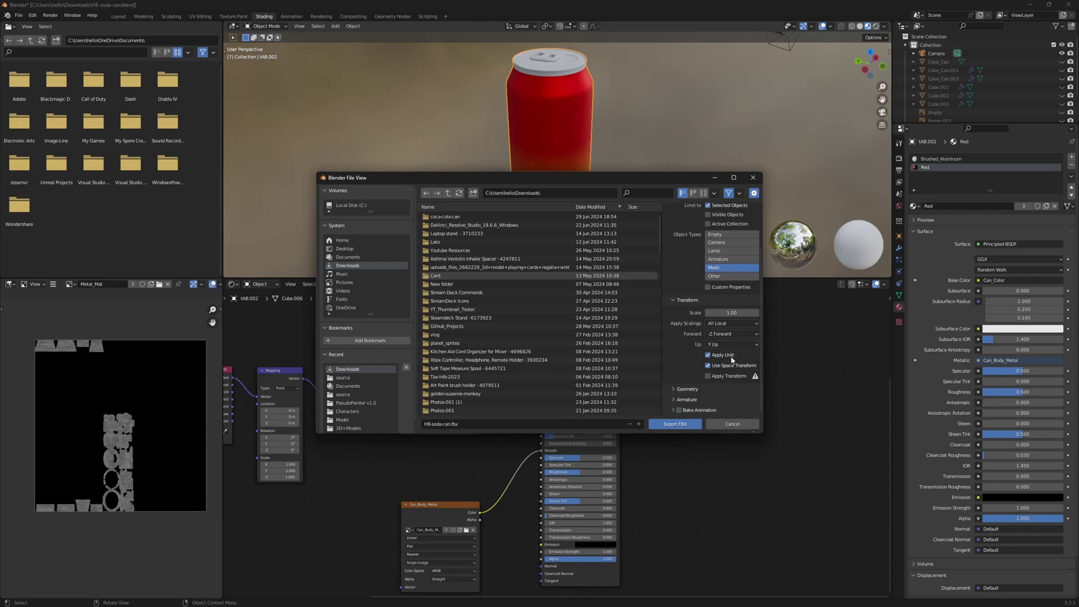
{"action": "left_click", "coordinate": [674, 423]}
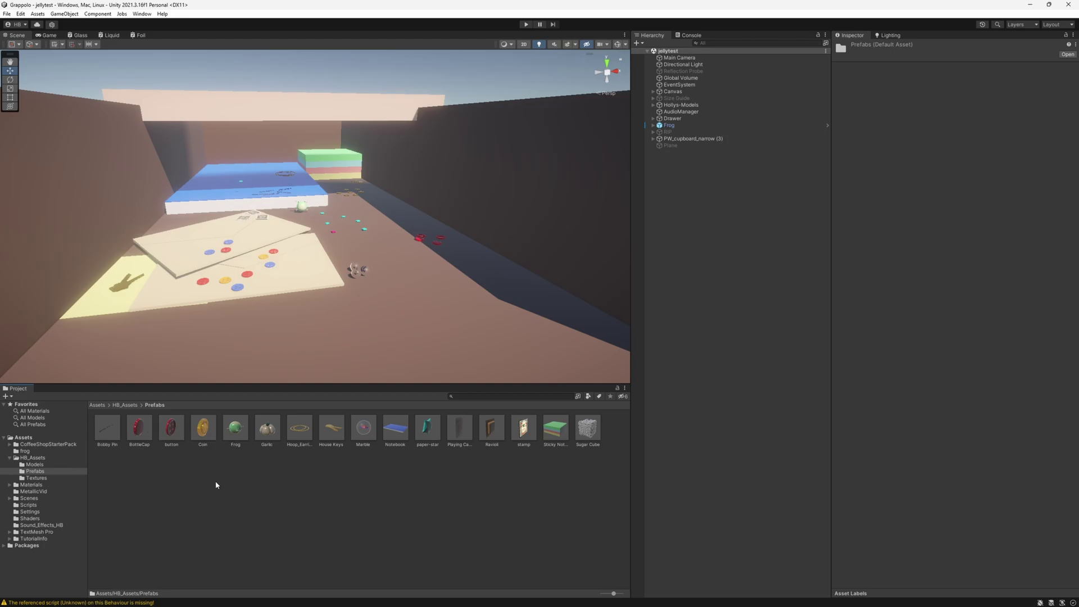
Step: Import HB-soda-can.fbx from the Downloads folder into the Unity project's HB_Assets/Prefabs folder
{"action": "mouse_move", "coordinate": [419, 597]}
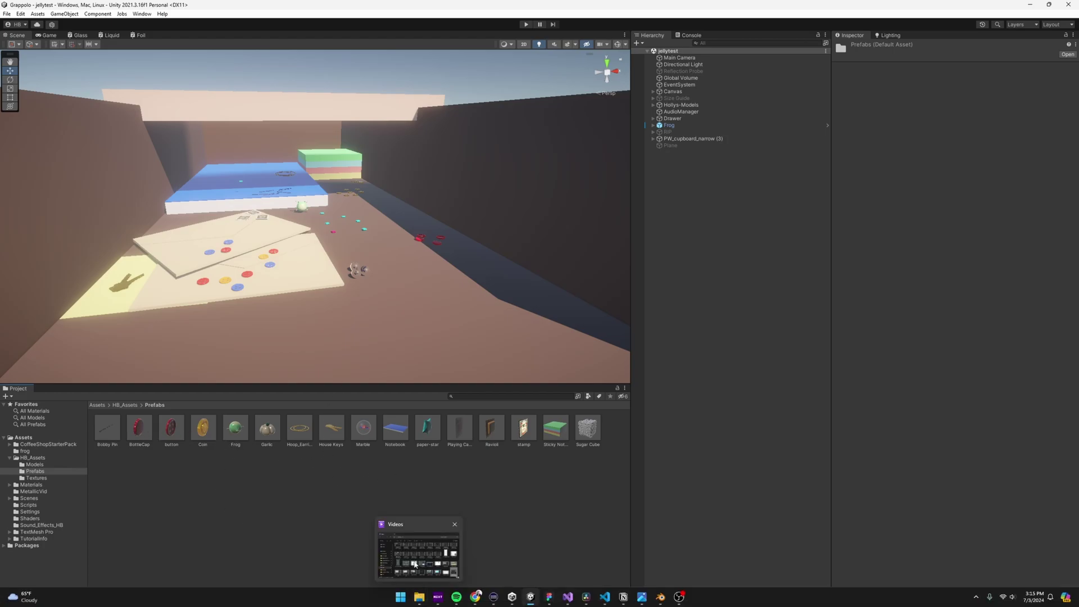
{"action": "left_click", "coordinate": [414, 565]}
{"action": "left_click", "coordinate": [551, 258]}
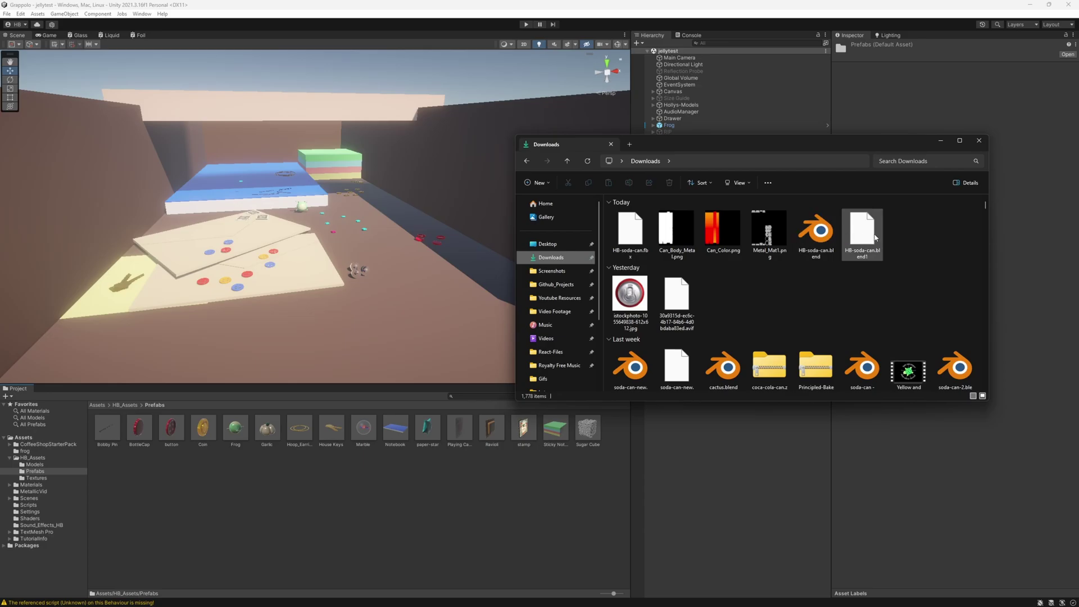
{"action": "left_click_drag", "start_coordinate": [634, 229], "coordinate": [257, 513]}
{"action": "left_click_drag", "start_coordinate": [132, 477], "coordinate": [135, 479]}
Step: Place the HB-soda-can model on the drawer floor in the jellytest scene and frame it for a close view
{"action": "left_click_drag", "start_coordinate": [308, 427], "coordinate": [352, 338]}
{"action": "scroll", "coordinate": [352, 337], "scroll_direction": "up", "scroll_amount": 5}
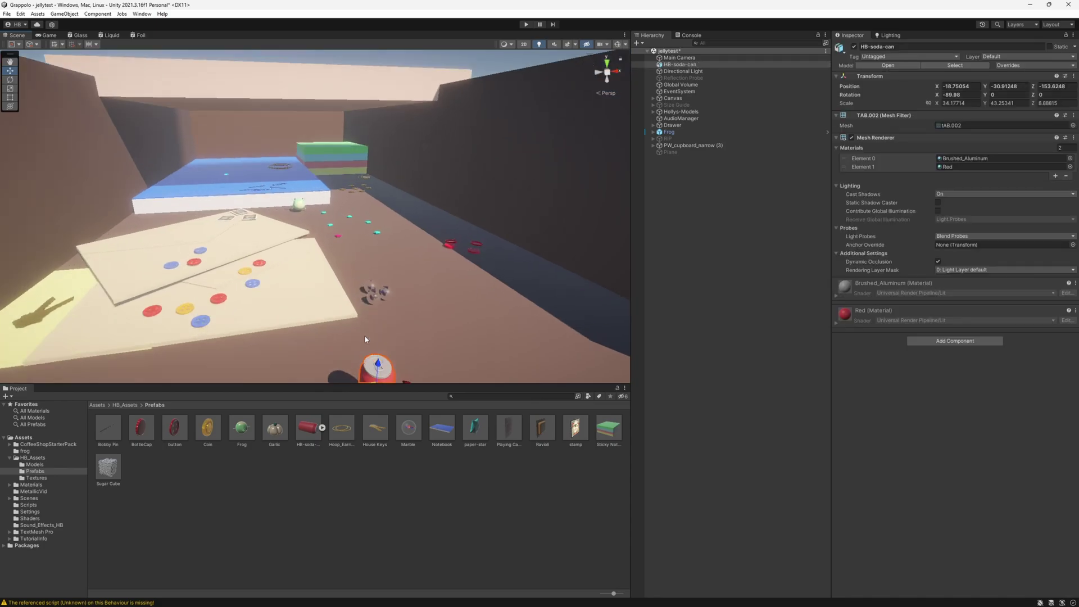
{"action": "double_click", "coordinate": [714, 64]}
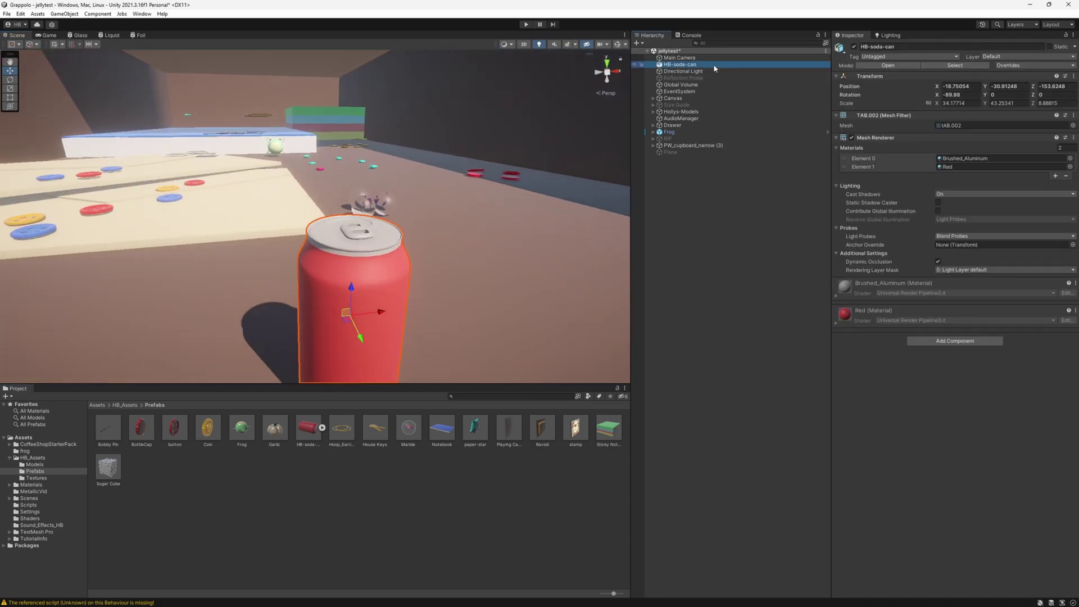
{"action": "middle_click_drag", "start_coordinate": [364, 141], "coordinate": [373, 165]}
{"action": "scroll", "coordinate": [373, 165], "scroll_direction": "down", "scroll_amount": 3}
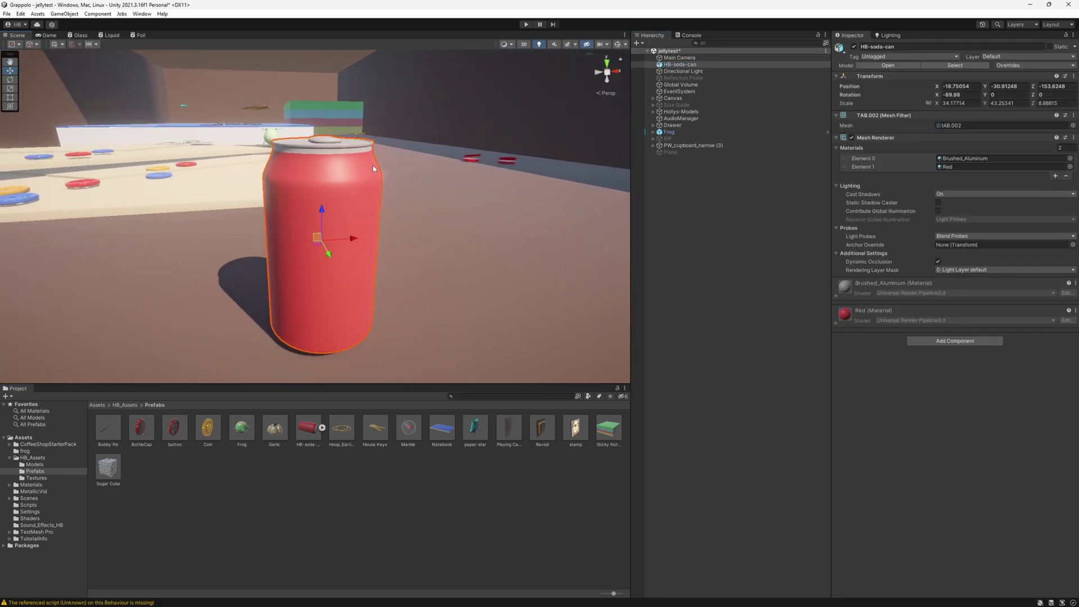
{"action": "left_click_drag", "start_coordinate": [407, 120], "coordinate": [341, 189], "text": "alt"}
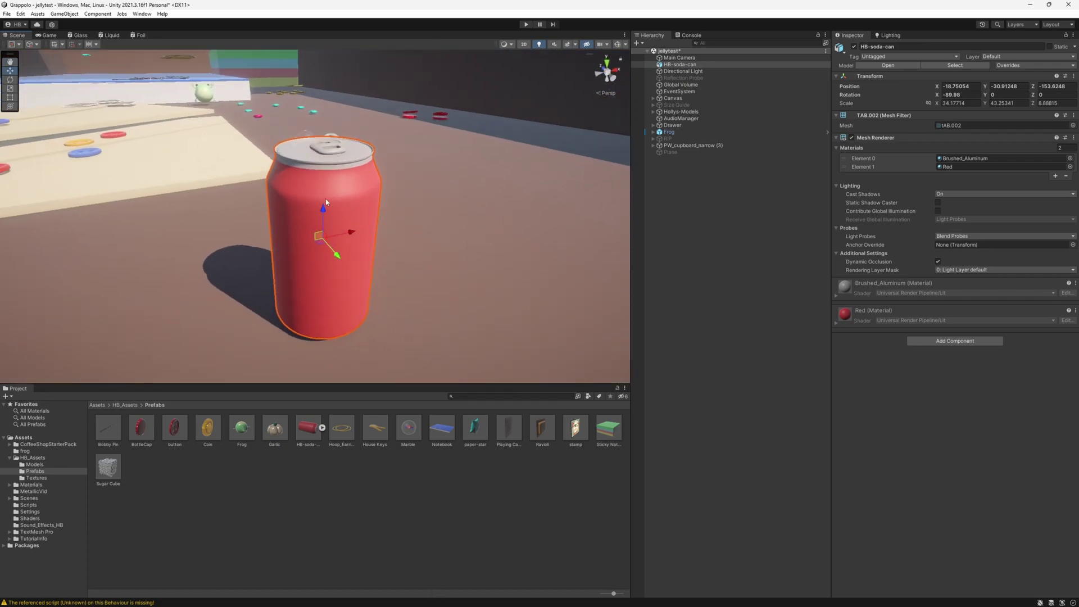
{"action": "scroll", "coordinate": [336, 286], "scroll_direction": "up", "scroll_amount": 1}
{"action": "left_click", "coordinate": [220, 493]}
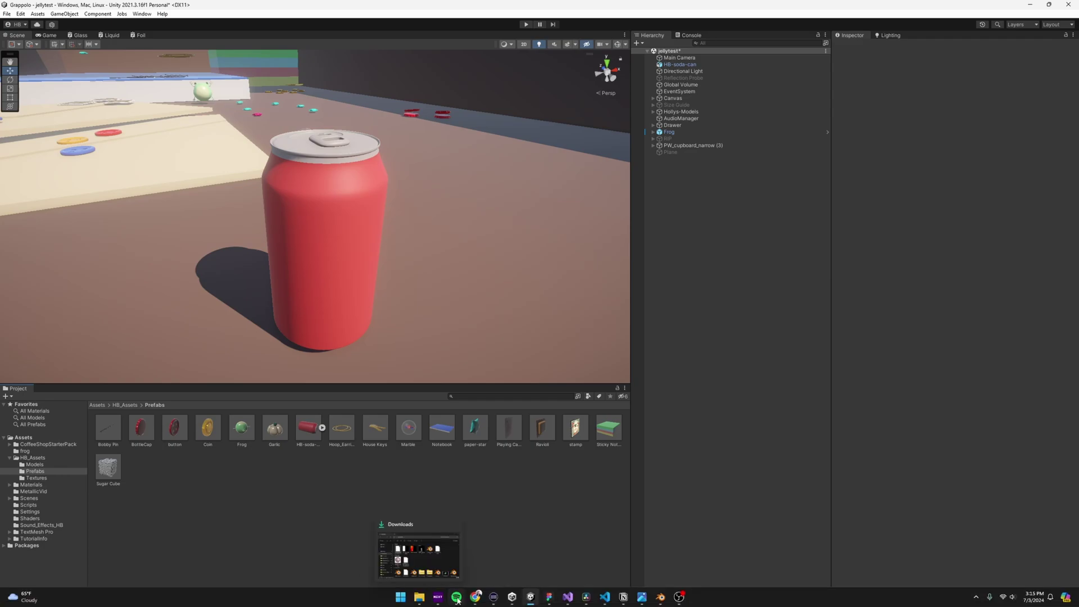
Step: Unpack the HB-soda-can prefab in the scene hierarchy
{"action": "left_click", "coordinate": [281, 241]}
{"action": "right_click", "coordinate": [695, 65]}
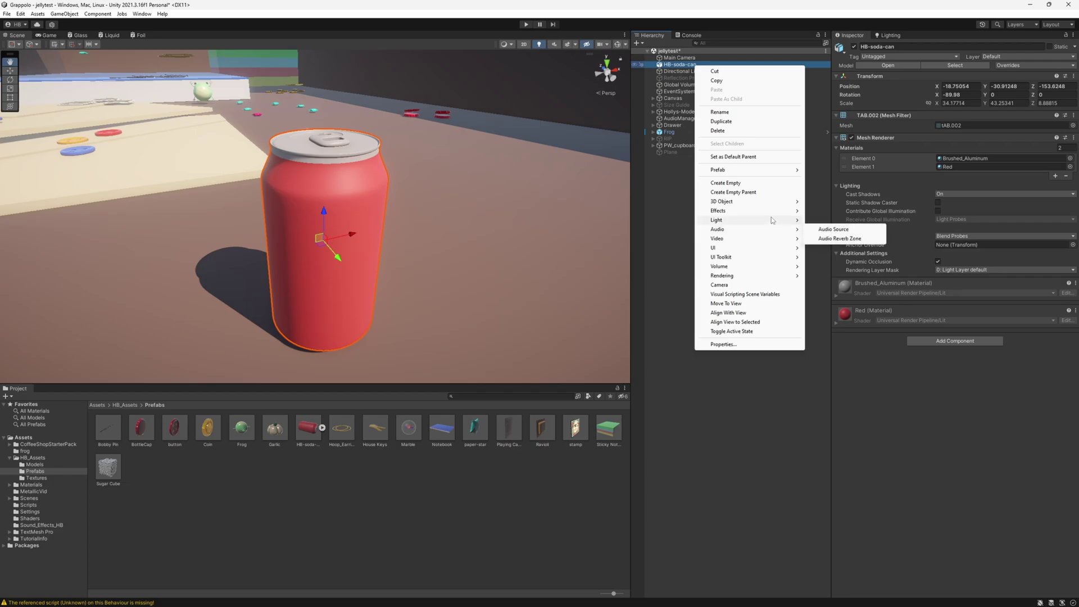
{"action": "mouse_move", "coordinate": [784, 170]}
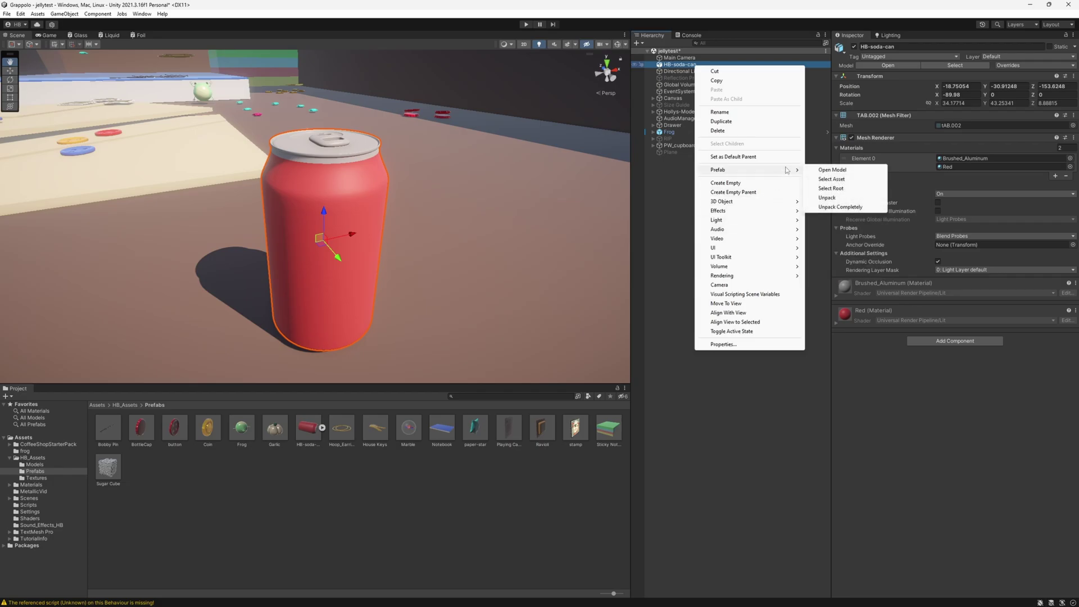
{"action": "left_click", "coordinate": [827, 197]}
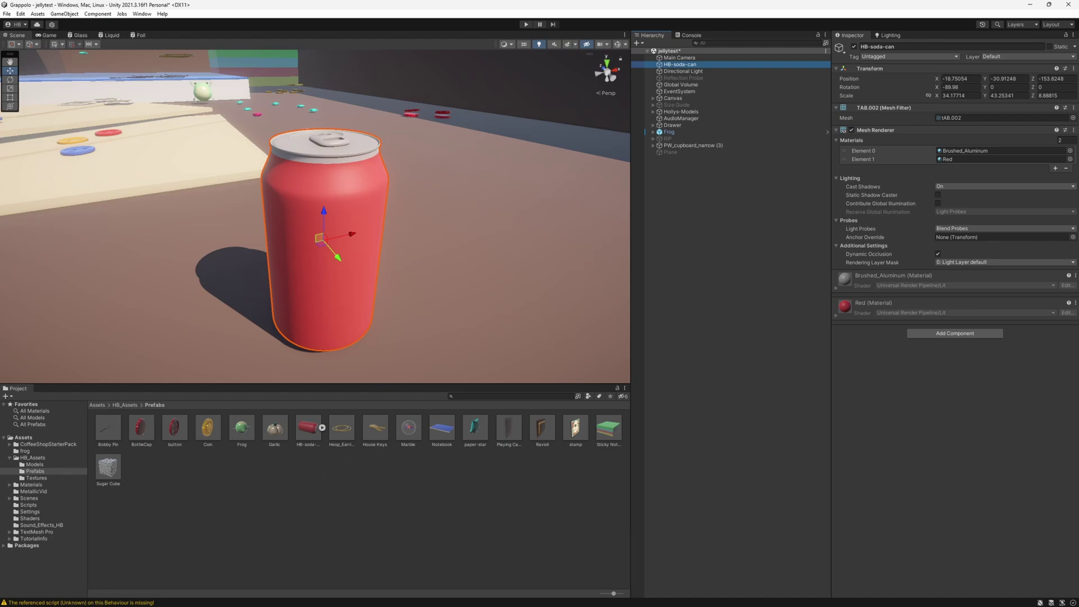
Step: Import Can_Color.png, Can_Body_Metal.png and Metal_Mat1.png from the Downloads folder into the Prefabs folder
{"action": "mouse_move", "coordinate": [506, 605]}
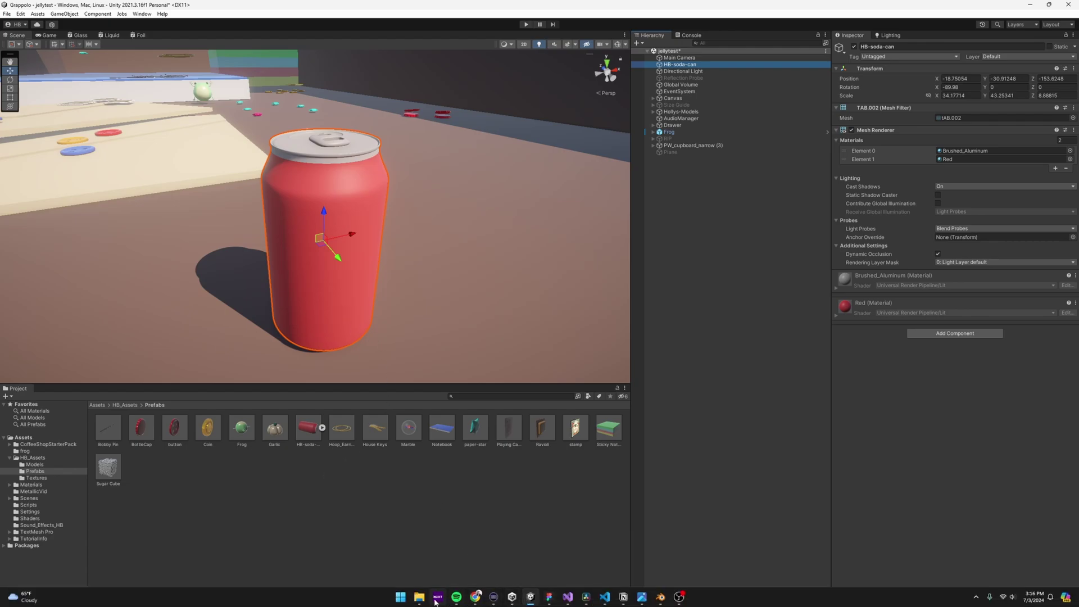
{"action": "mouse_move", "coordinate": [420, 597]}
{"action": "left_click", "coordinate": [422, 552]}
{"action": "left_click_drag", "start_coordinate": [707, 253], "coordinate": [365, 478]}
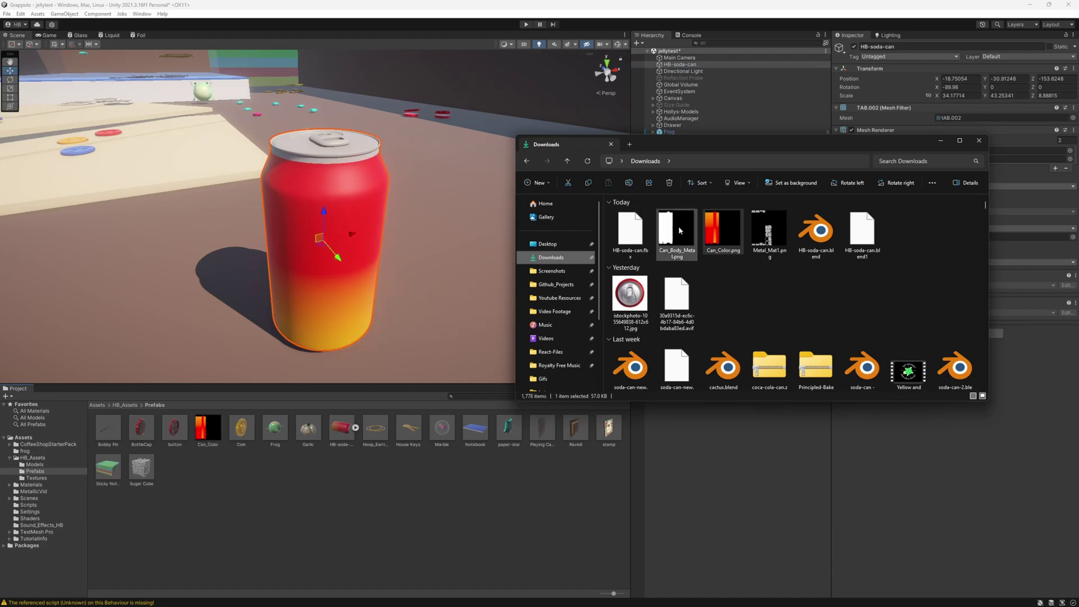
{"action": "left_click_drag", "start_coordinate": [680, 230], "coordinate": [334, 440]}
{"action": "left_click_drag", "start_coordinate": [249, 467], "coordinate": [249, 465]}
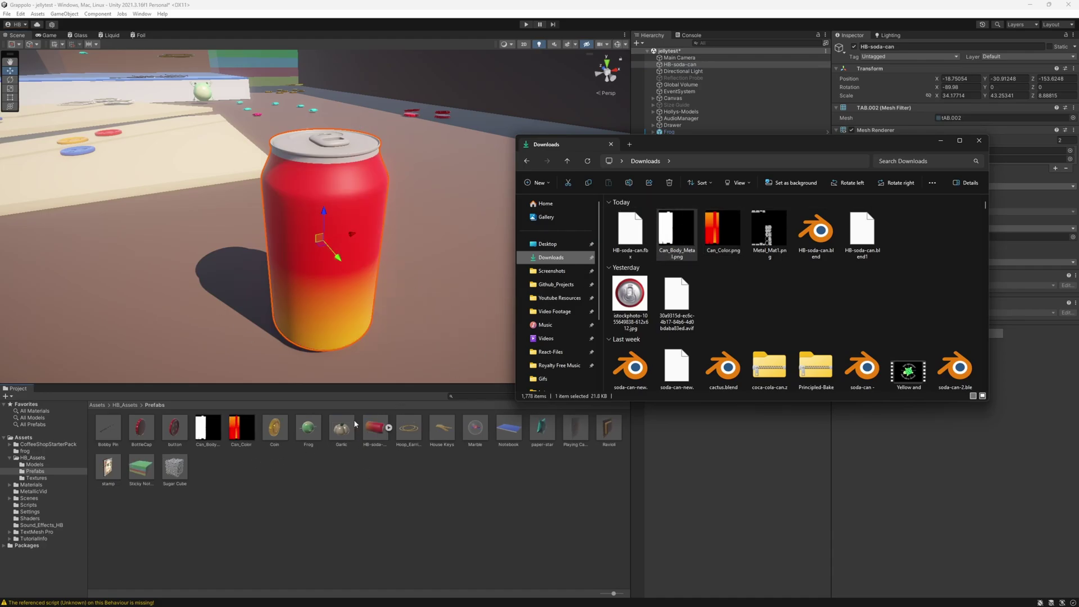
{"action": "left_click_drag", "start_coordinate": [770, 233], "coordinate": [268, 470]}
{"action": "left_click", "coordinate": [334, 499]}
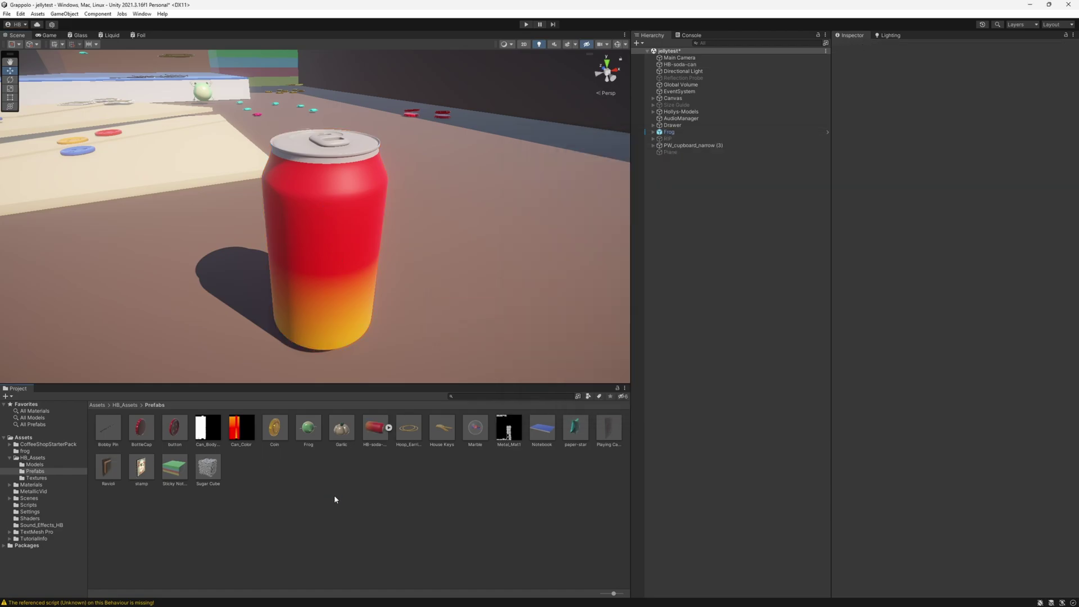
Step: Examine the soda can's material slots and the Brushed_Aluminum and Red materials embedded in its imported model
{"action": "scroll", "coordinate": [349, 285], "scroll_direction": "down", "scroll_amount": 2}
{"action": "middle_click_drag", "start_coordinate": [332, 224], "coordinate": [342, 210]}
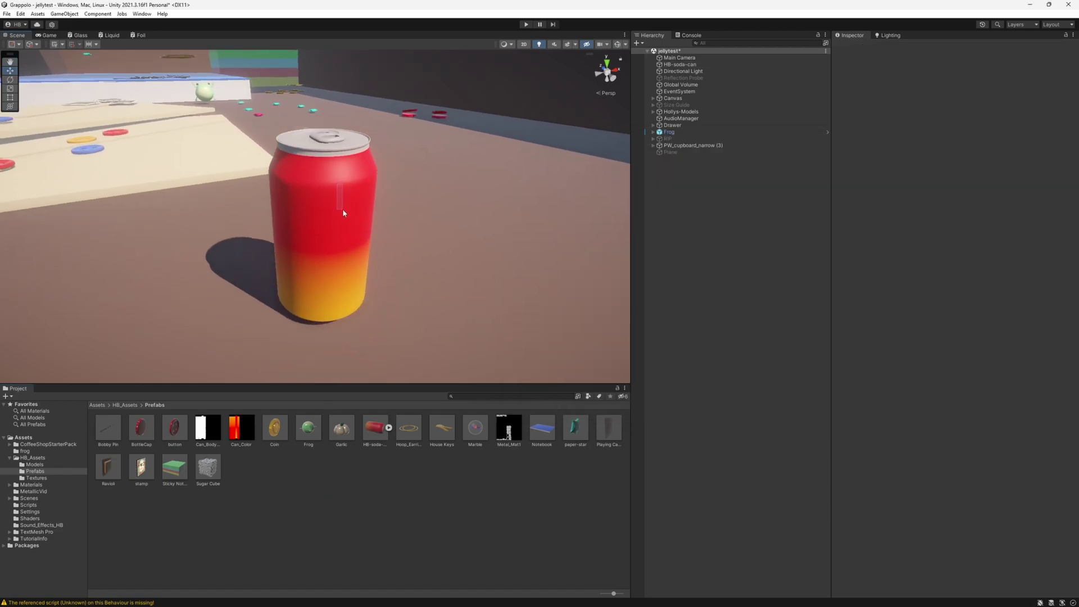
{"action": "left_click_drag", "start_coordinate": [385, 185], "coordinate": [359, 219], "text": "alt"}
{"action": "left_click", "coordinate": [355, 221]}
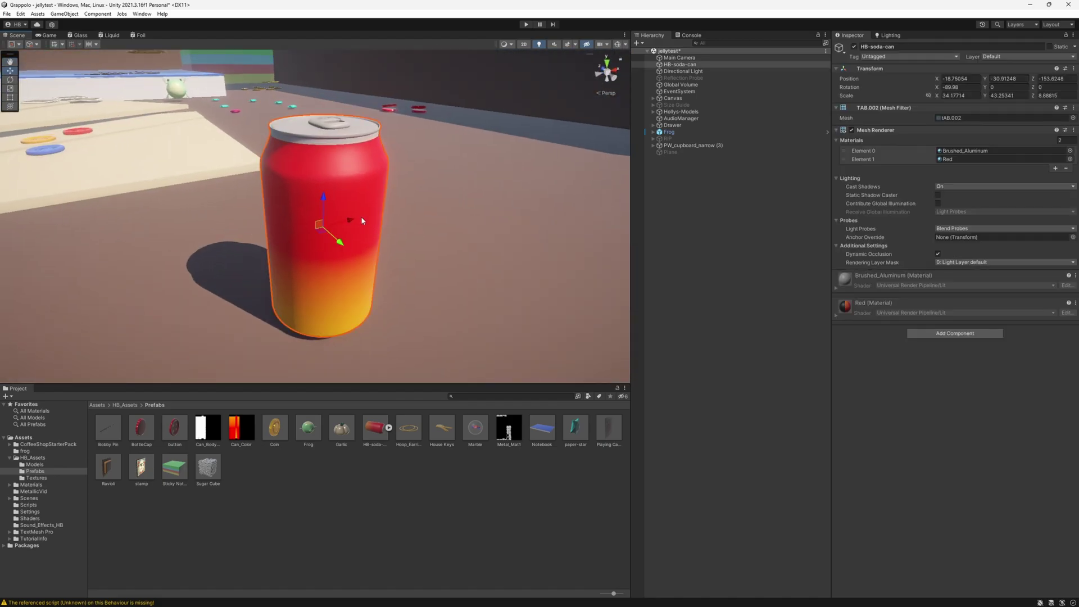
{"action": "left_click", "coordinate": [977, 151]}
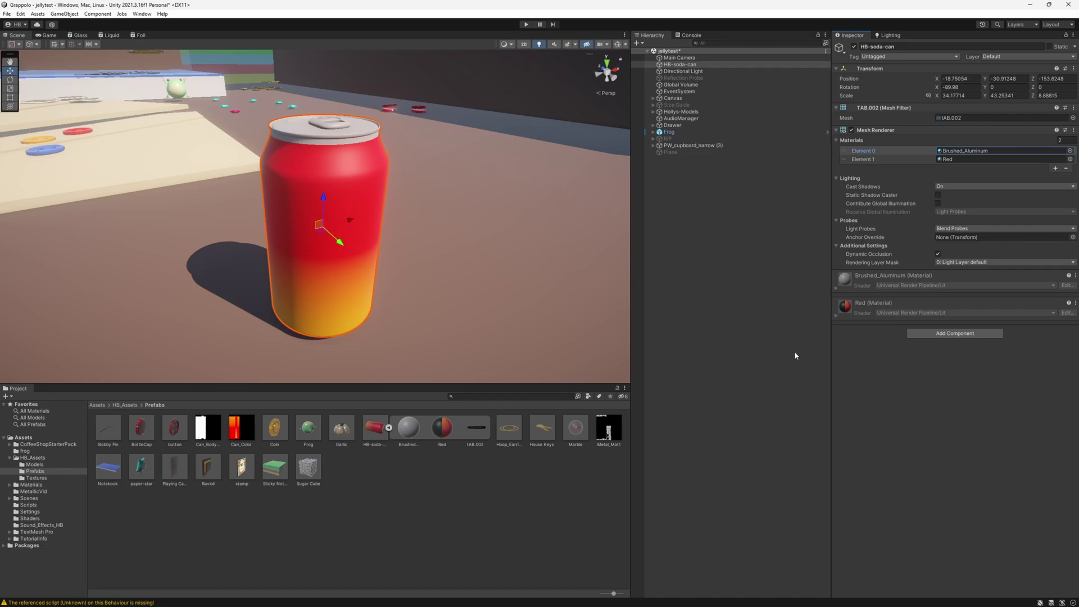
{"action": "left_click", "coordinate": [956, 158]}
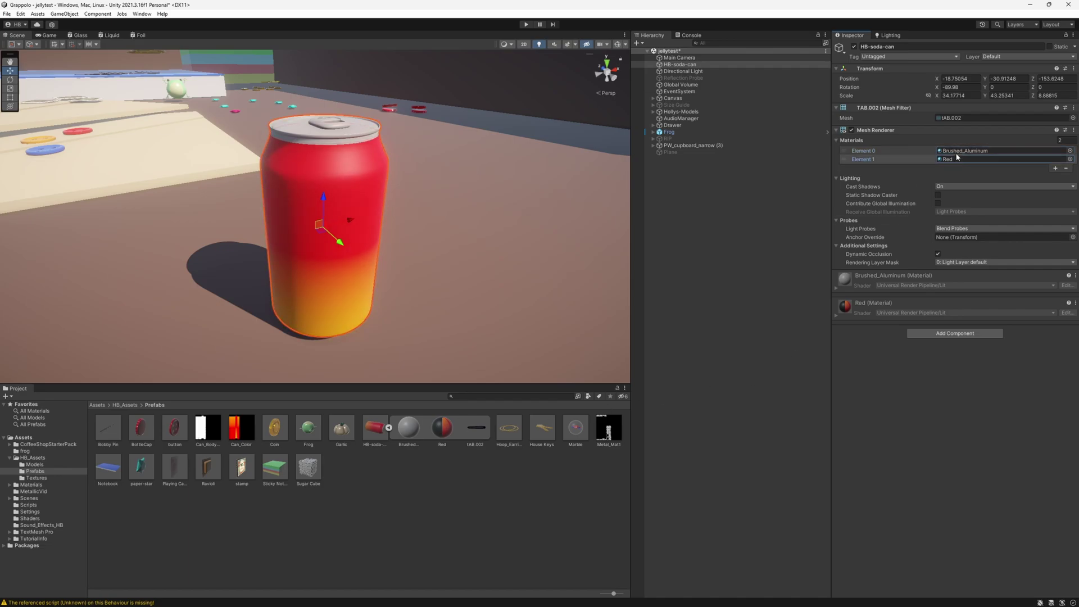
{"action": "left_click", "coordinate": [957, 151]}
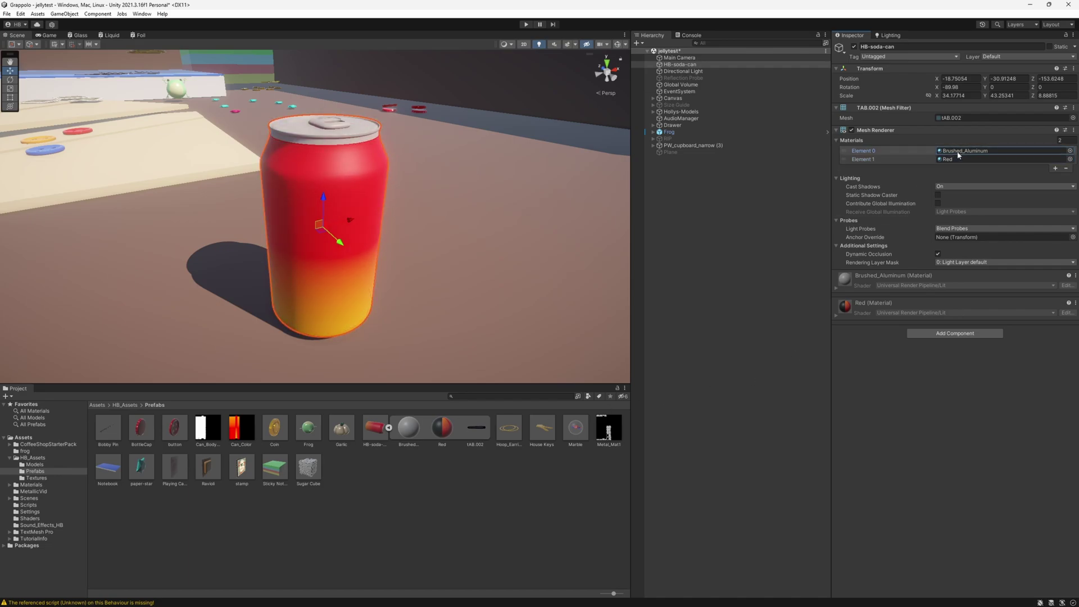
{"action": "left_click", "coordinate": [1071, 151]}
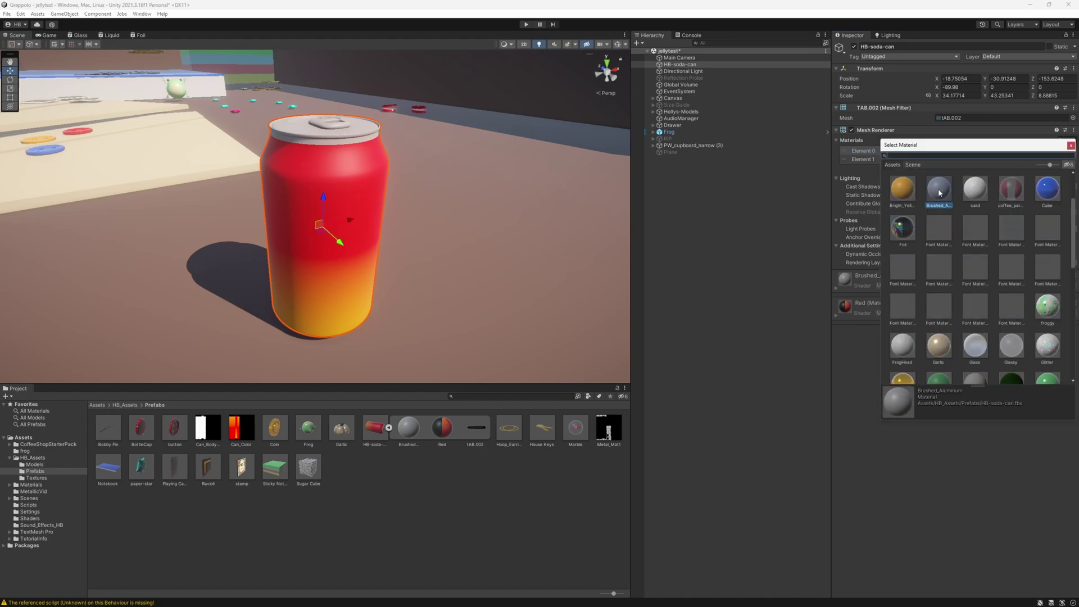
{"action": "left_click", "coordinate": [408, 433]}
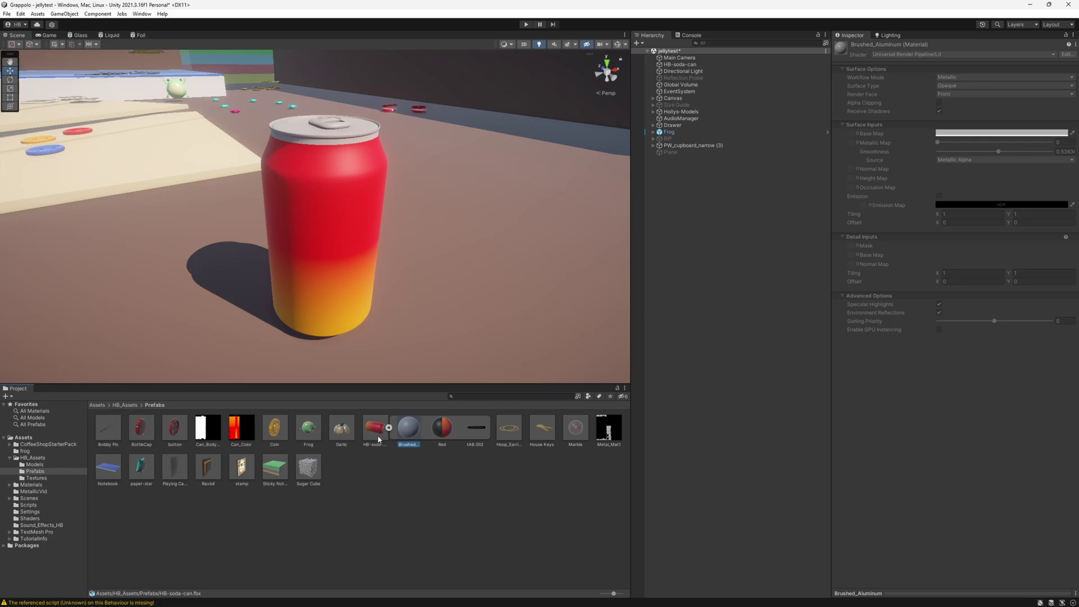
{"action": "left_click", "coordinate": [441, 428]}
{"action": "left_click", "coordinate": [409, 429]}
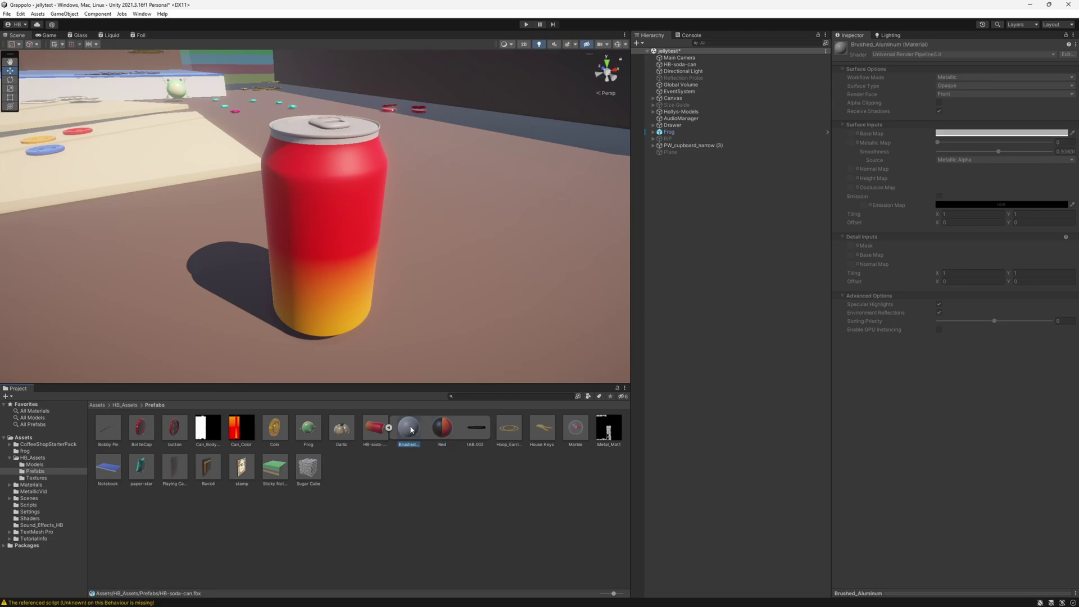
{"action": "left_click", "coordinate": [371, 428]}
Step: Create a Can_Body material in the Prefabs folder with Can_Color as its Base Map and Can_Body_Metal as its Metallic Map
{"action": "right_click", "coordinate": [360, 476]}
{"action": "mouse_move", "coordinate": [473, 256]}
{"action": "left_click", "coordinate": [533, 393]}
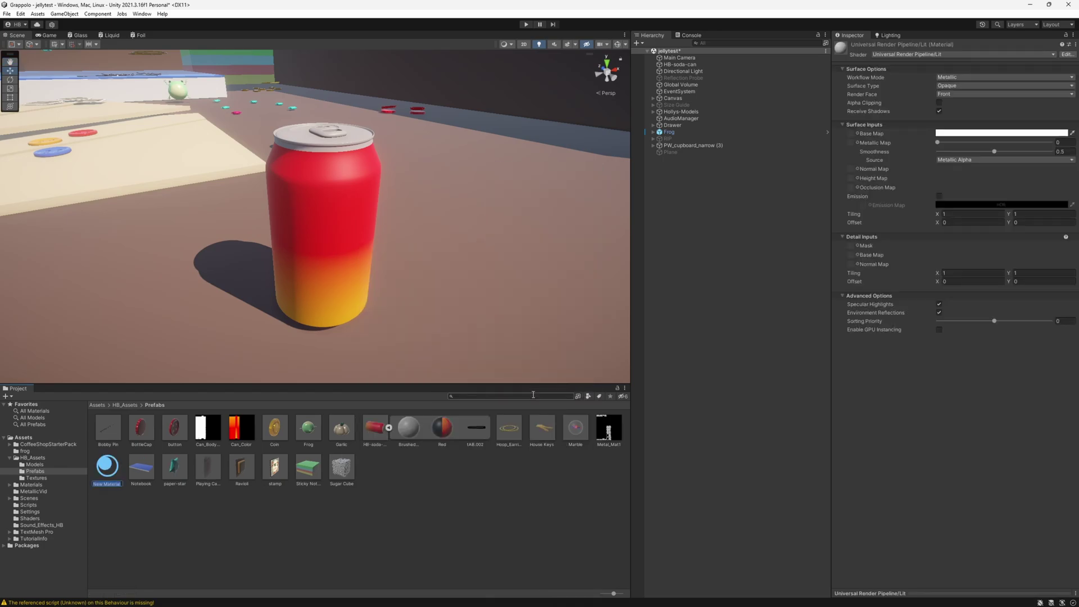
{"action": "type", "text": "c"}
{"action": "key", "text": "Return"}
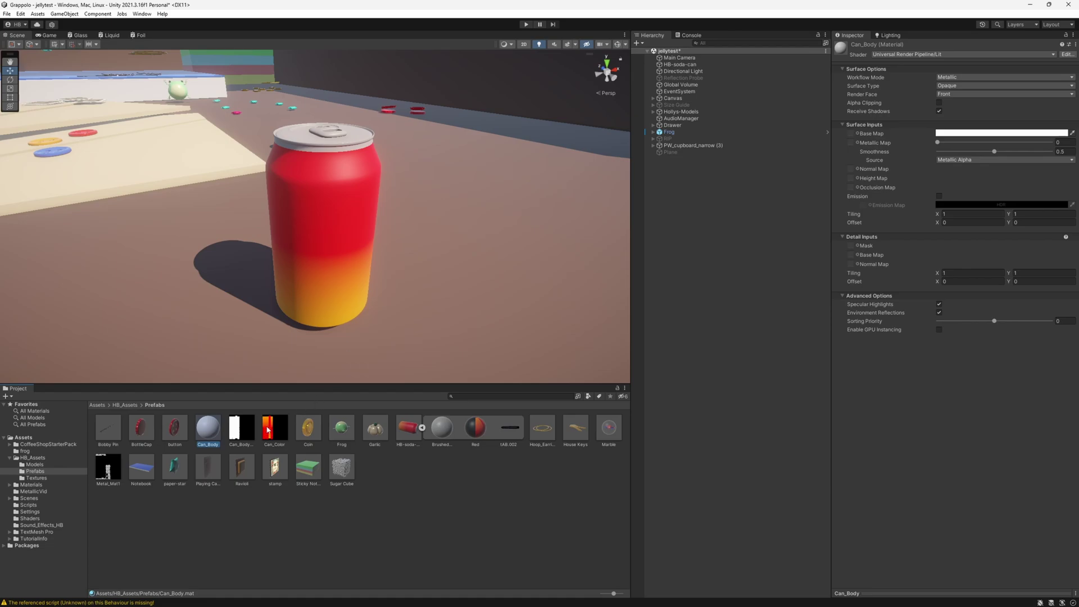
{"action": "left_click_drag", "start_coordinate": [271, 430], "coordinate": [852, 133]}
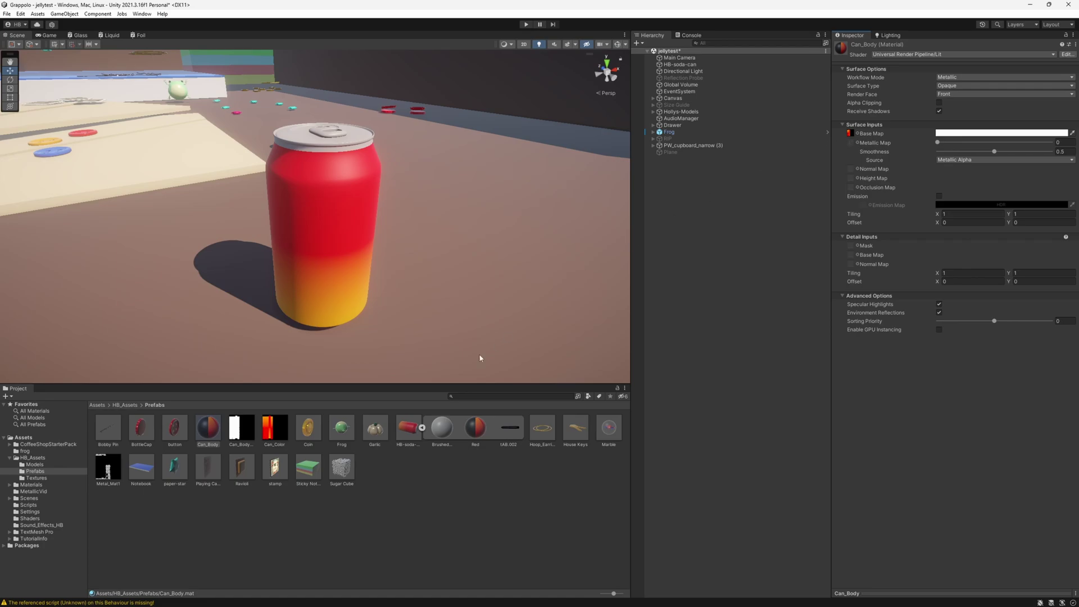
{"action": "left_click_drag", "start_coordinate": [236, 433], "coordinate": [851, 145]}
Step: Apply the Can_Body material to the body of the soda can in the scene
{"action": "left_click_drag", "start_coordinate": [210, 436], "coordinate": [315, 248]}
{"action": "mouse_move", "coordinate": [338, 305]}
{"action": "middle_mouse_down"}
{"action": "mouse_move", "coordinate": [349, 265]}
{"action": "mouse_move", "coordinate": [345, 313]}
{"action": "middle_mouse_up"}
{"action": "left_click_drag", "start_coordinate": [349, 294], "coordinate": [382, 315], "text": "alt"}
{"action": "left_click", "coordinate": [211, 435]}
{"action": "left_click", "coordinate": [400, 466]}
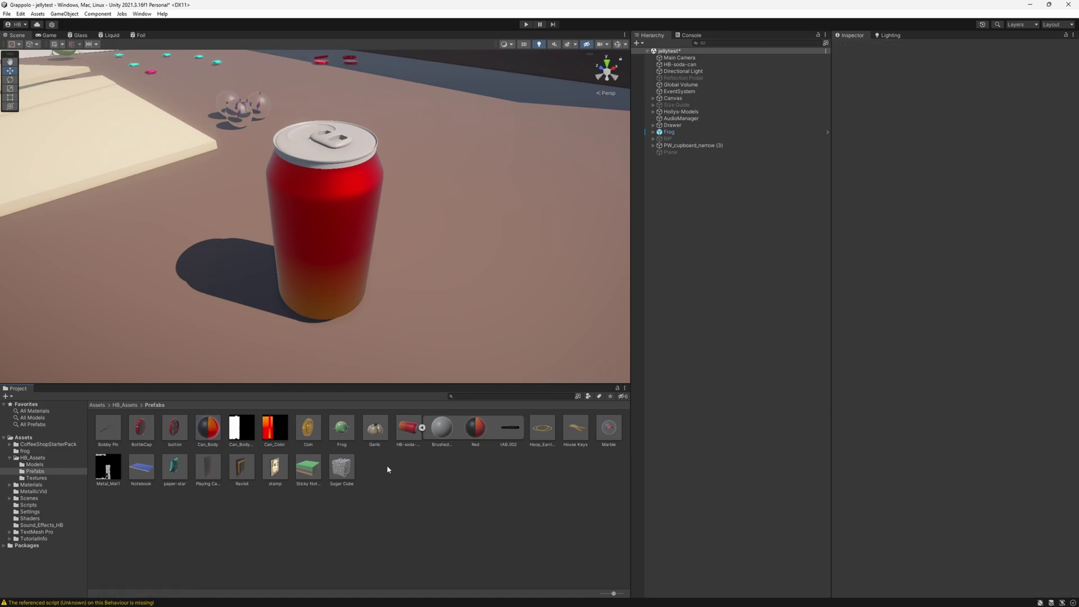
Step: Create a Can_Top material in the Prefabs folder and assign the Metal_Mat1 texture as its Metallic Map
{"action": "right_click", "coordinate": [388, 470]}
{"action": "mouse_move", "coordinate": [450, 240]}
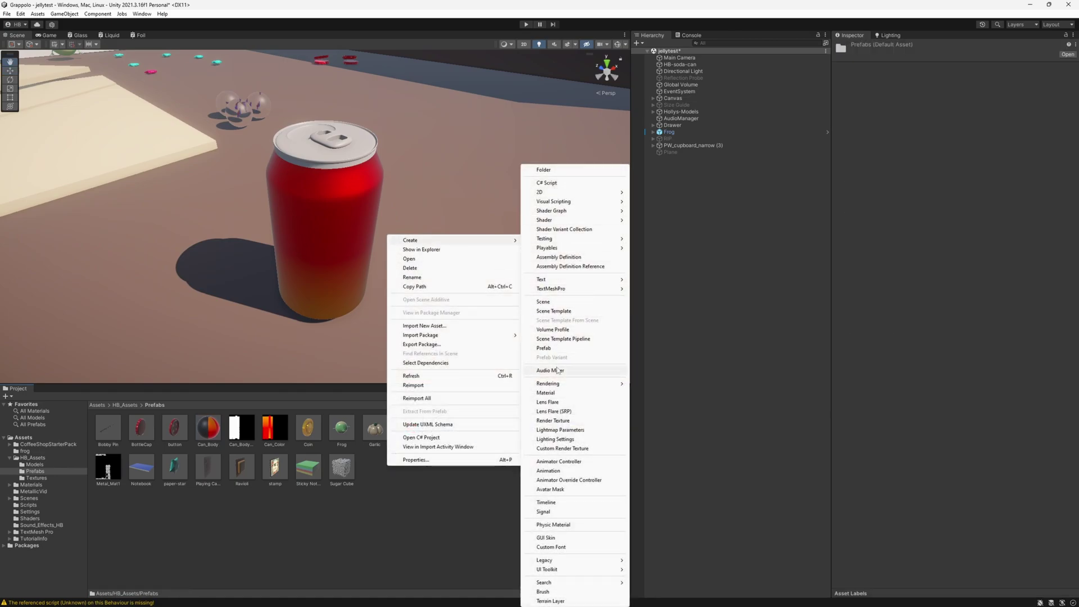
{"action": "left_click", "coordinate": [545, 393]}
{"action": "type", "text": "Can_Top"}
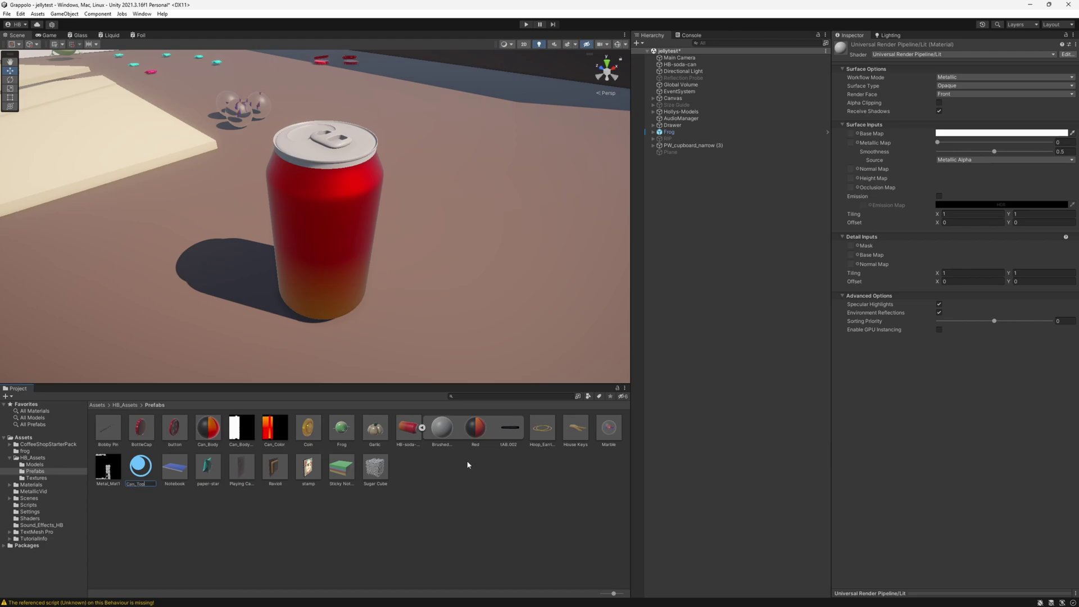
{"action": "key", "text": "Return"}
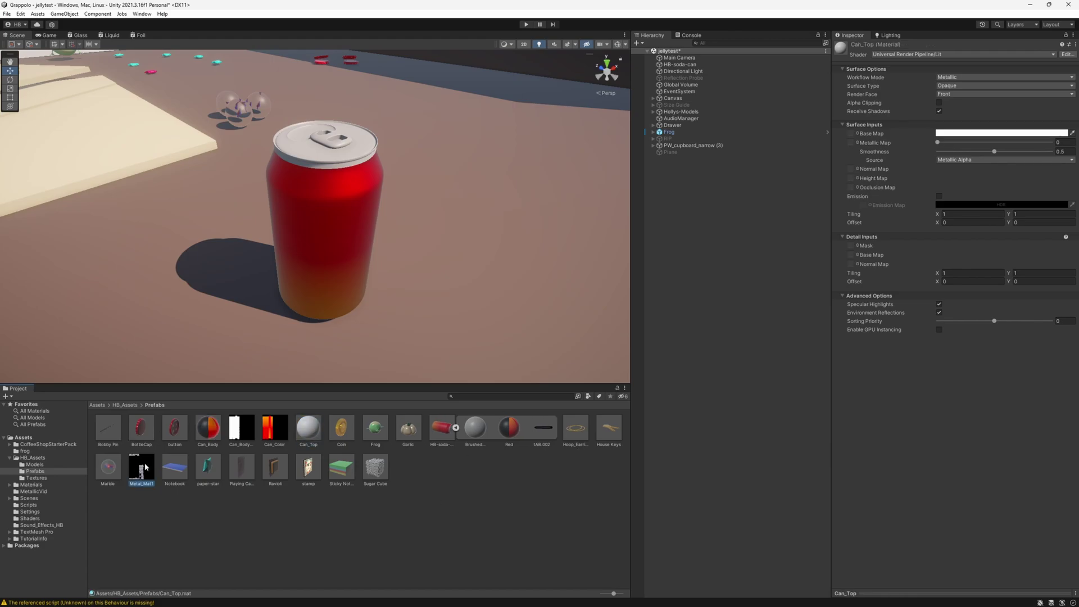
{"action": "left_click", "coordinate": [850, 143]}
{"action": "left_click_drag", "start_coordinate": [852, 143], "coordinate": [851, 141]}
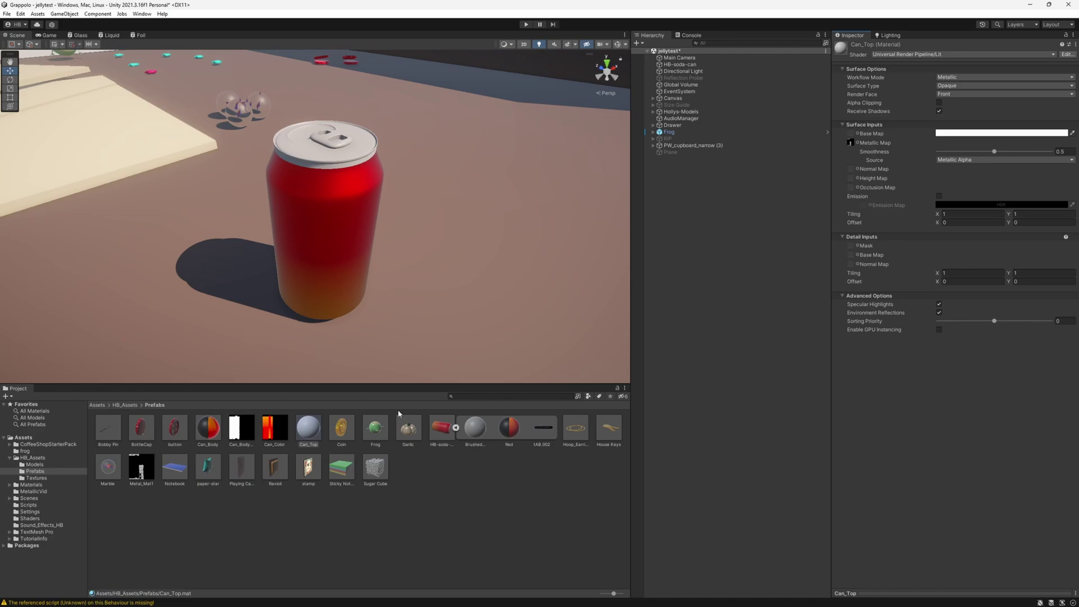
Step: Apply the Can_Top material to the lid of the soda can in the scene
{"action": "left_click_drag", "start_coordinate": [308, 433], "coordinate": [339, 169]}
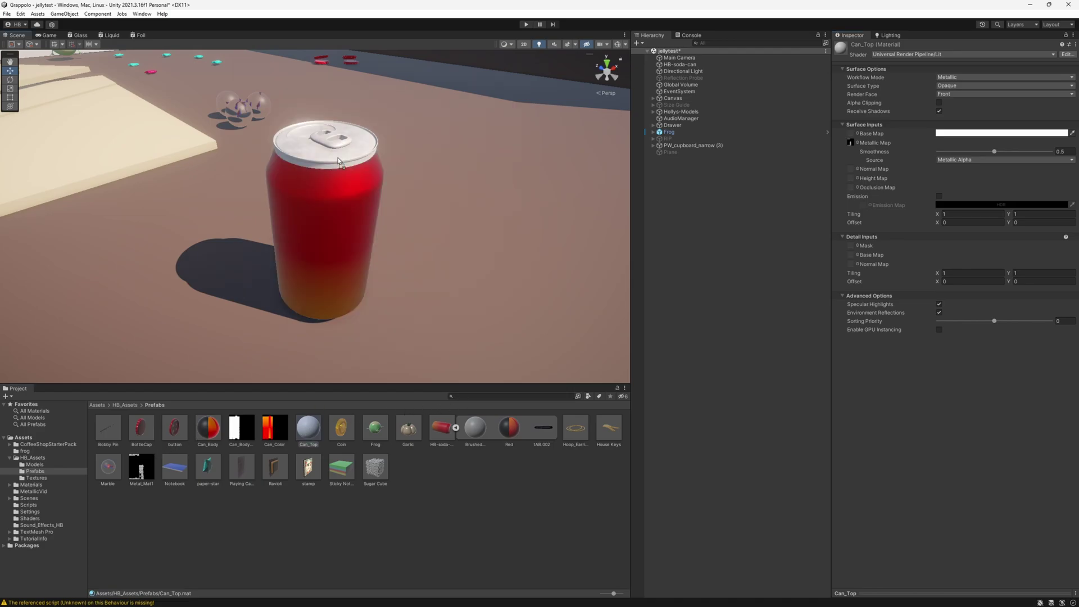
{"action": "scroll", "coordinate": [508, 187], "scroll_direction": "up", "scroll_amount": 6}
{"action": "middle_click_drag", "start_coordinate": [445, 59], "coordinate": [434, 154]}
{"action": "scroll", "coordinate": [433, 154], "scroll_direction": "down", "scroll_amount": 2}
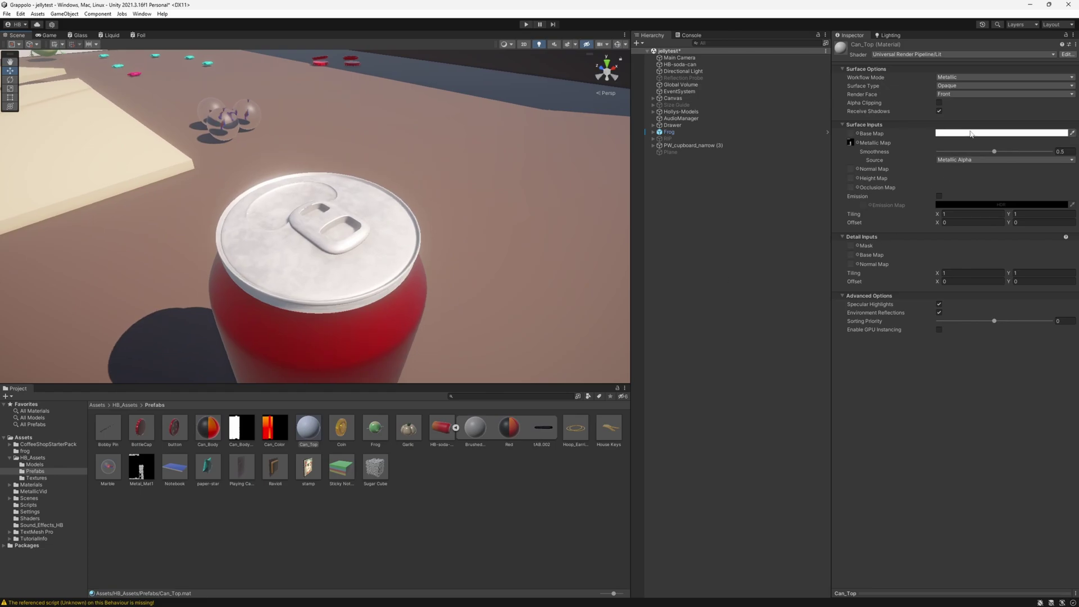
Step: Darken the Base Map color of the Can_Top material from white to a neutral gray
{"action": "left_click", "coordinate": [995, 133]}
{"action": "left_click_drag", "start_coordinate": [999, 180], "coordinate": [985, 200]}
{"action": "left_click_drag", "start_coordinate": [368, 288], "coordinate": [321, 199], "text": "alt"}
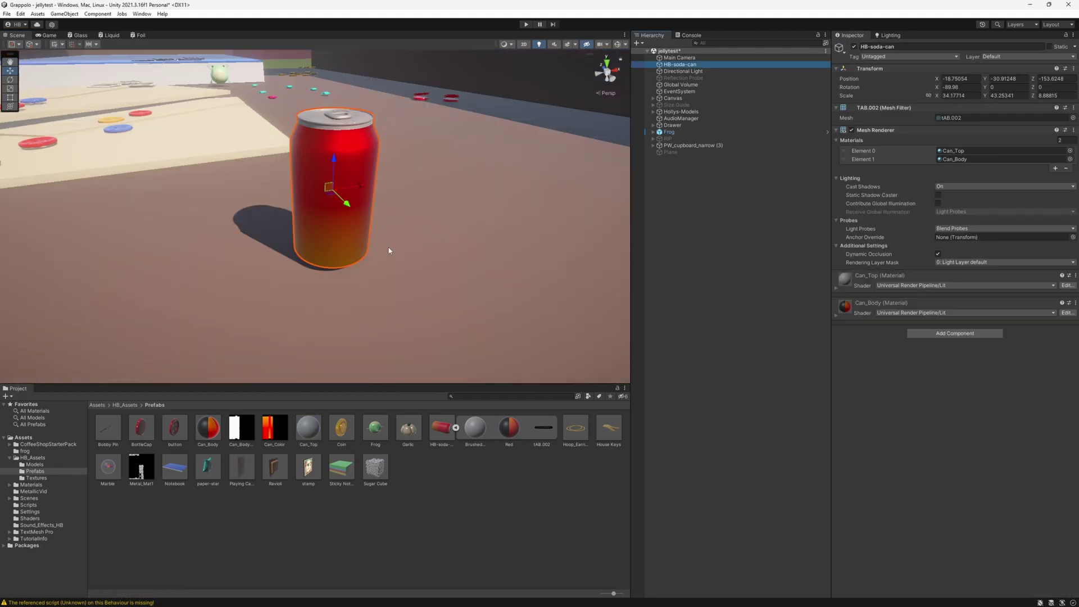
Step: Rotate the soda can about its vertical axis to a Z rotation of about -140.6 and deselect it
{"action": "key", "text": "e"}
{"action": "left_click_drag", "start_coordinate": [315, 194], "coordinate": [470, 181]}
{"action": "left_click", "coordinate": [545, 233]}
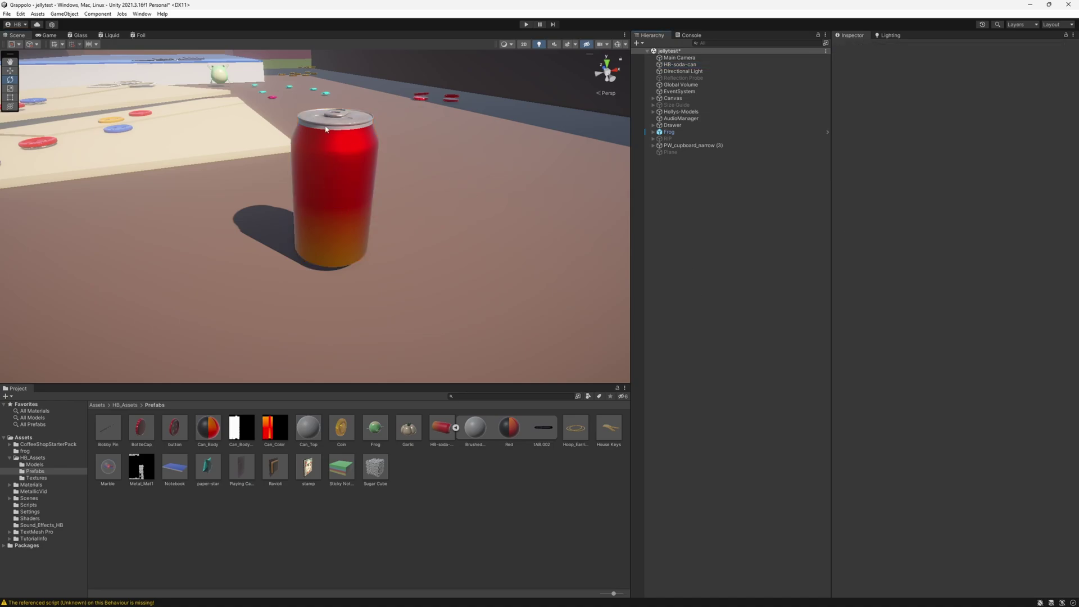
{"action": "scroll", "coordinate": [333, 140], "scroll_direction": "up", "scroll_amount": 1}
{"action": "left_click", "coordinate": [334, 140]}
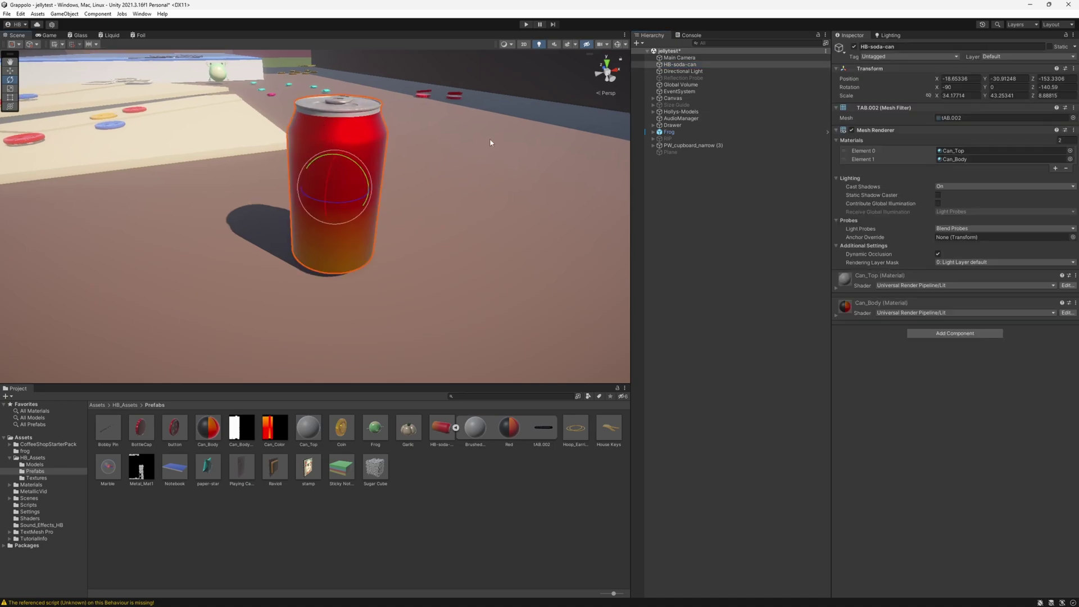
{"action": "left_click", "coordinate": [461, 132]}
{"action": "scroll", "coordinate": [458, 130], "scroll_direction": "up", "scroll_amount": 1}
{"action": "left_click", "coordinate": [771, 279]}
{"action": "middle_click_drag", "start_coordinate": [391, 127], "coordinate": [424, 143]}
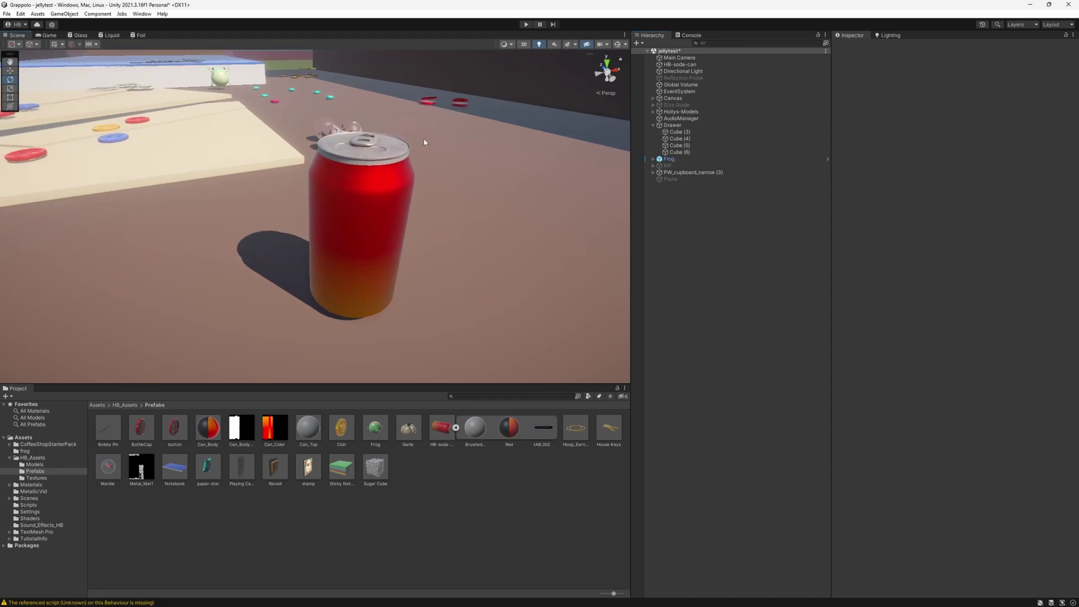